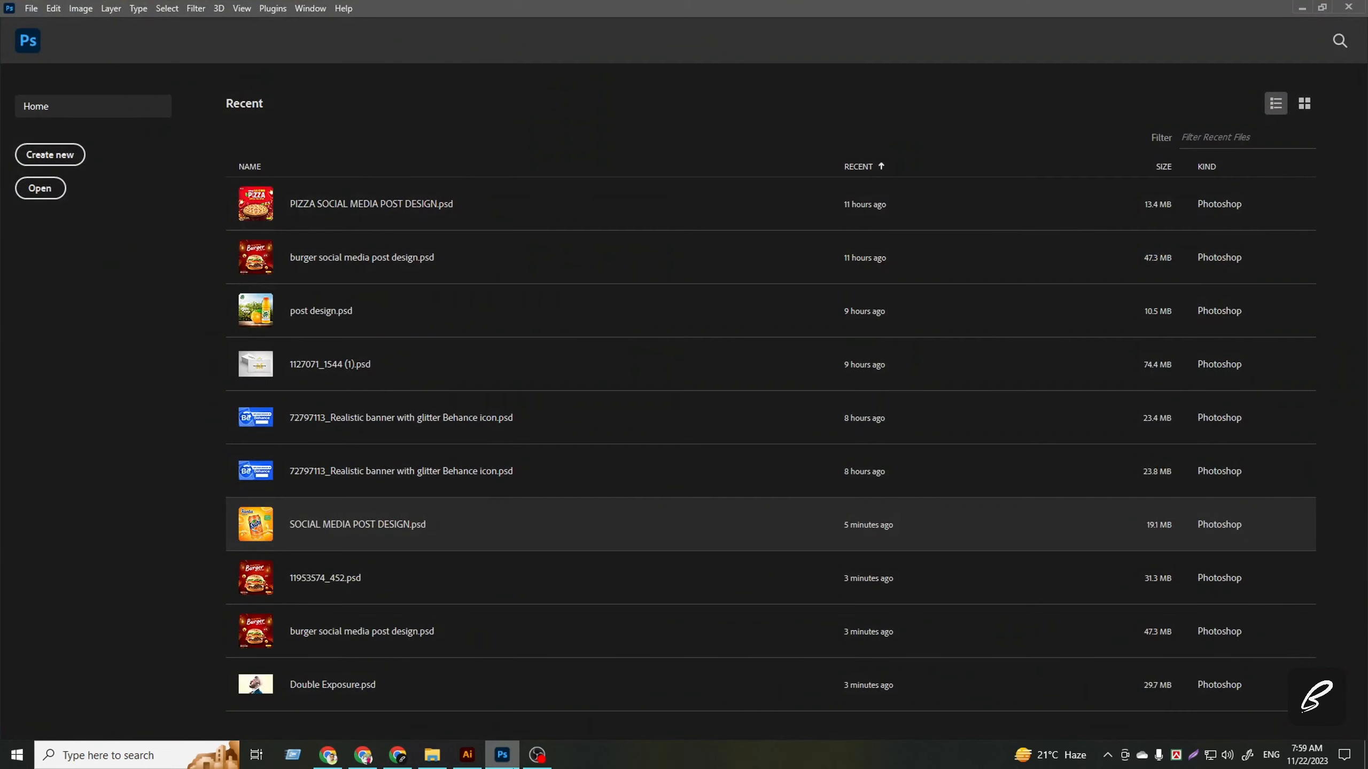
- Open the recent file SOCIAL MEDIA POST DESIGN.psd and clear the layer selection
click(488, 530)
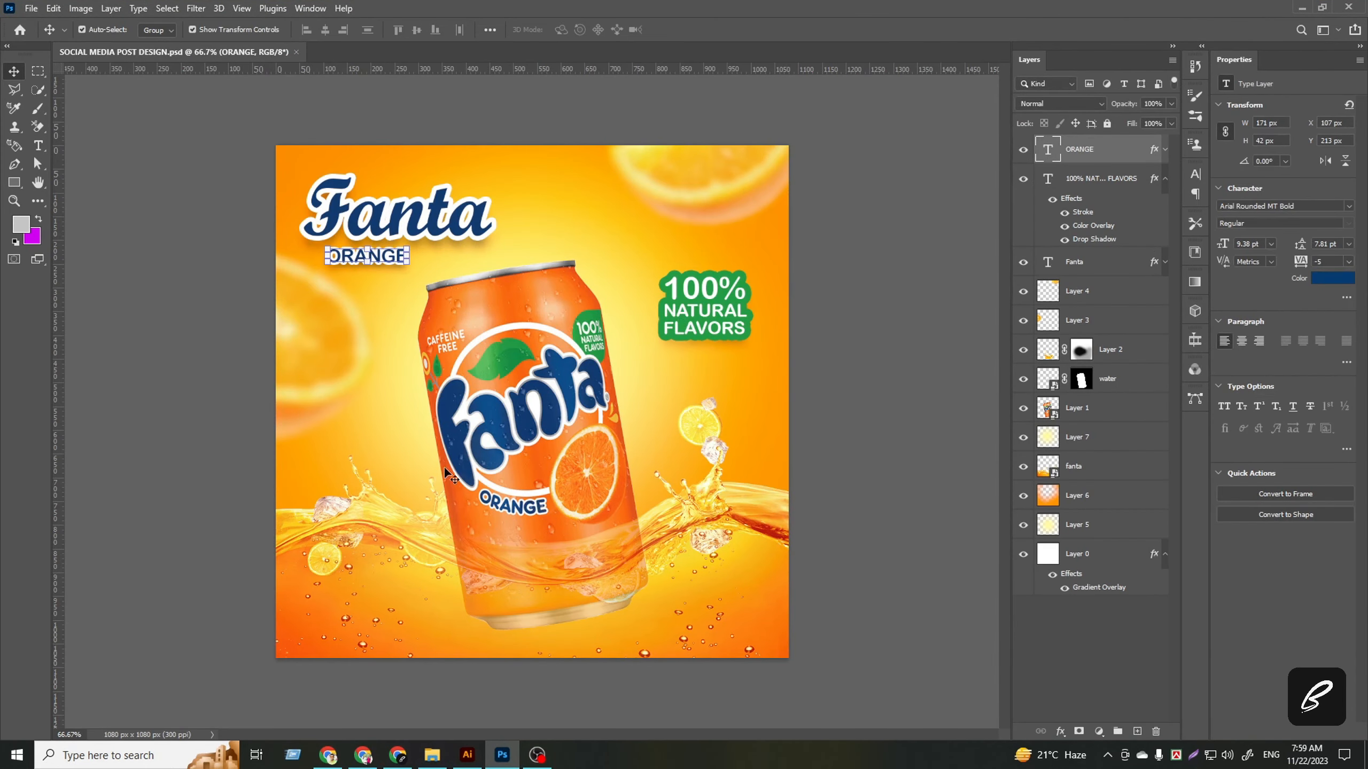
click(891, 541)
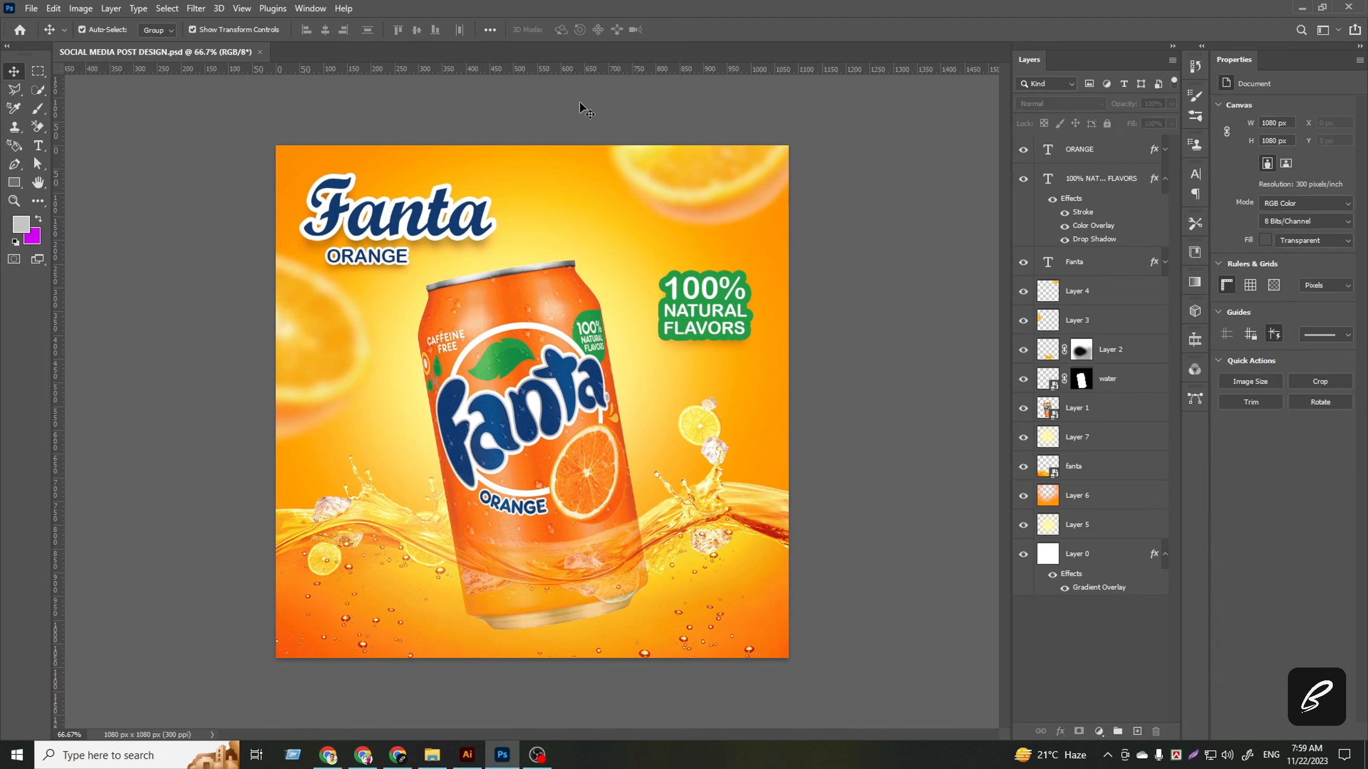
- Create a new 1080 x 1080 px RGB document at 300 ppi with a white background and unlock its Background layer
right_click(379, 55)
click(404, 129)
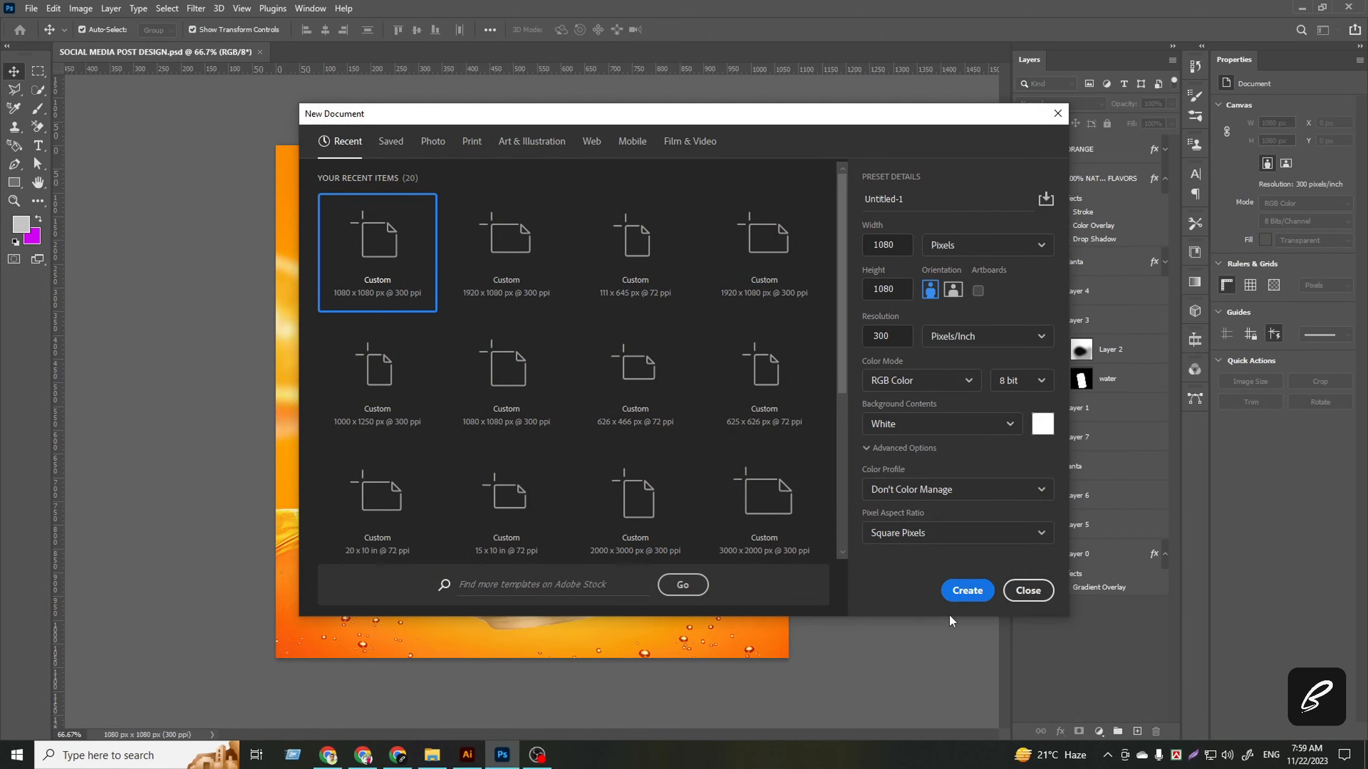
click(967, 590)
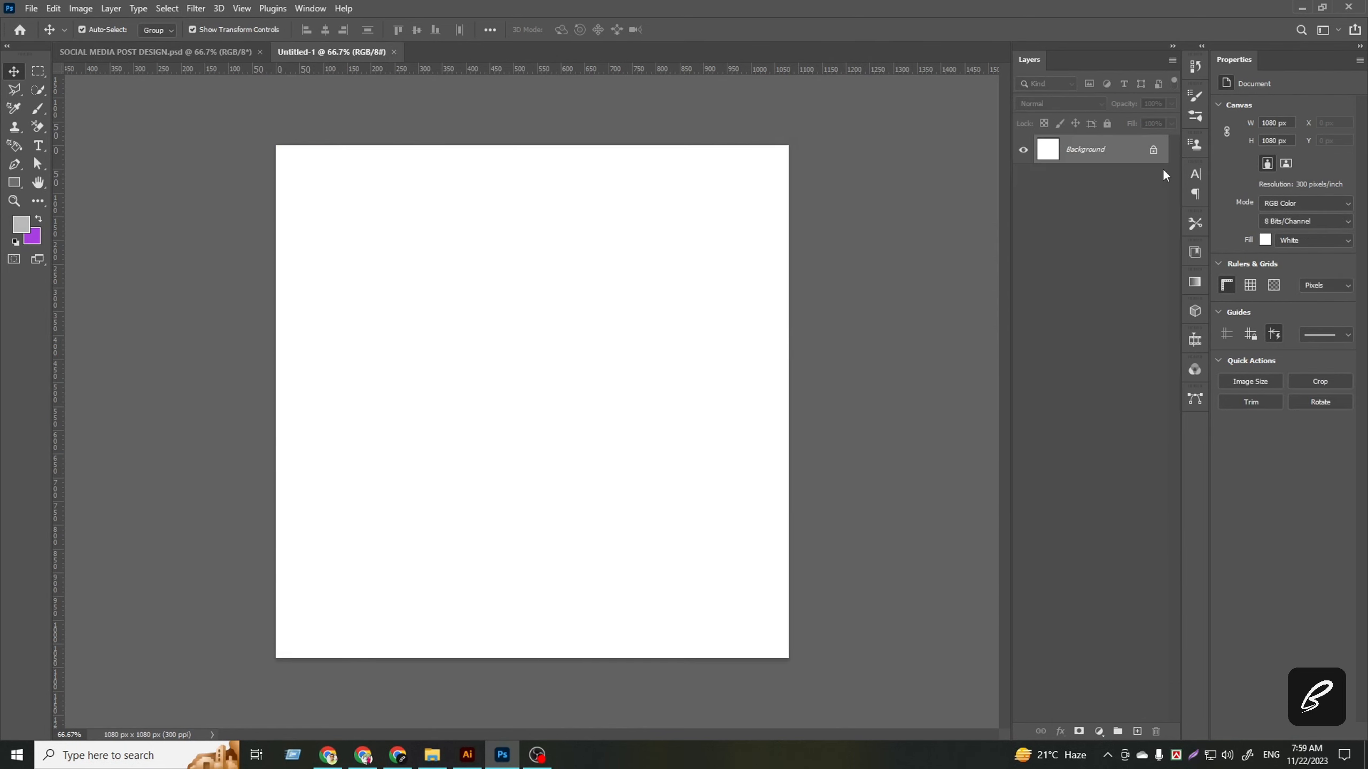
click(1153, 152)
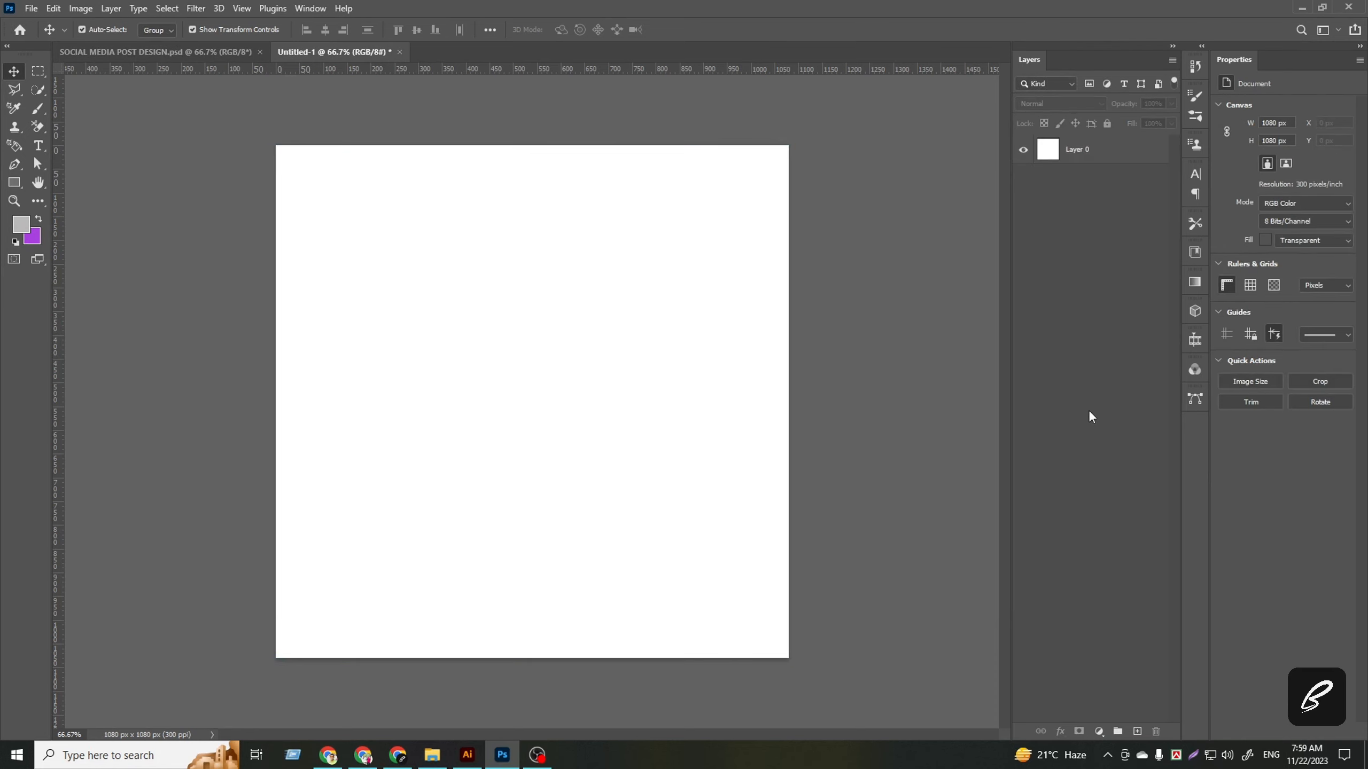
click(495, 404)
click(1058, 529)
click(606, 401)
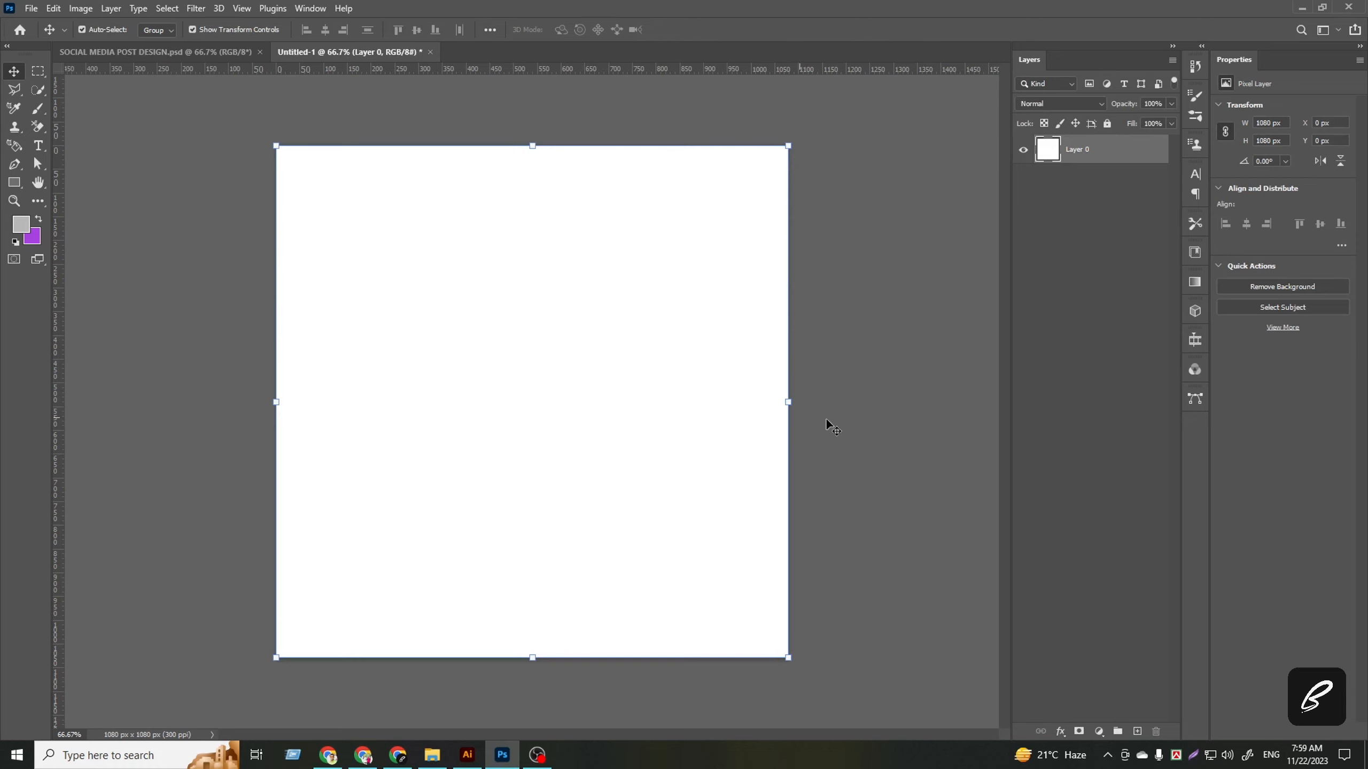
click(1016, 515)
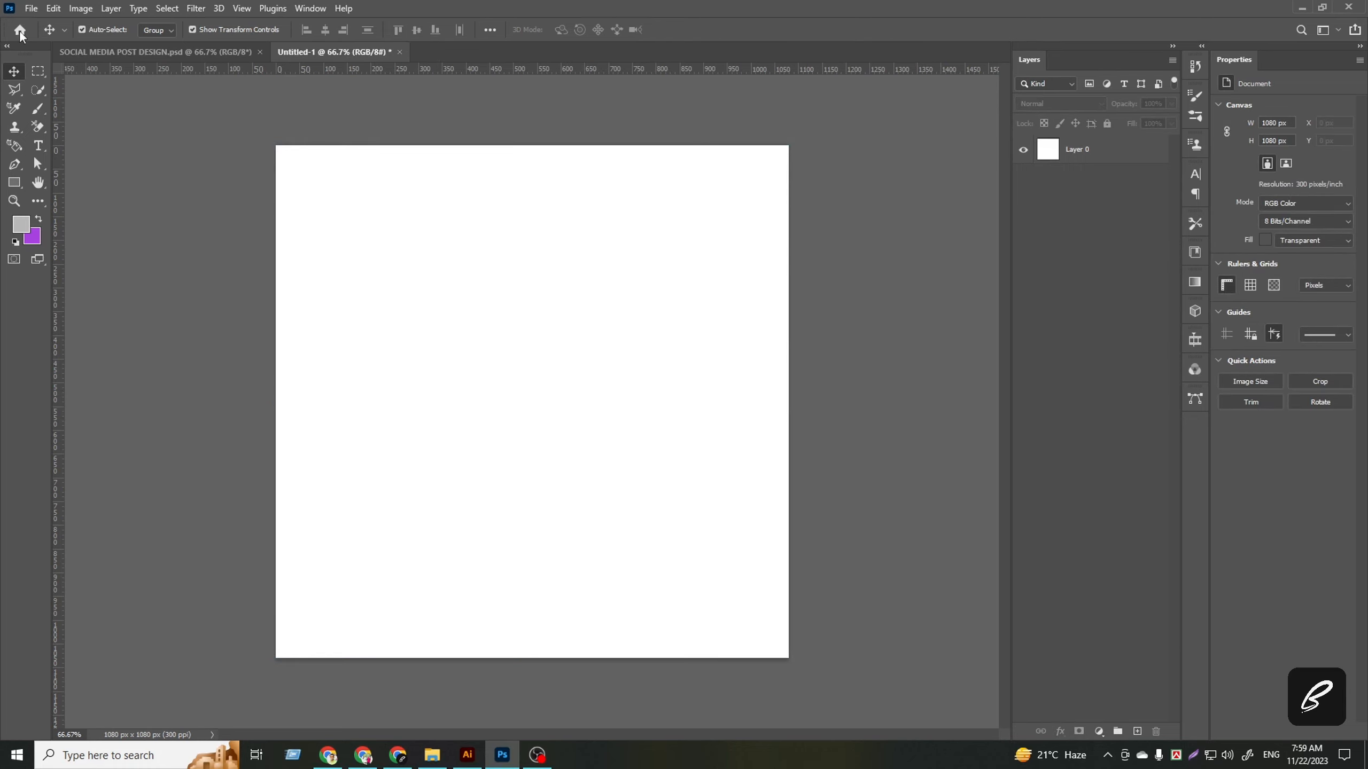
- Place the Fanta can image 580b57fbd9996e24bc43c10f.png from Downloads as an embedded object at its default size
click(30, 9)
click(126, 289)
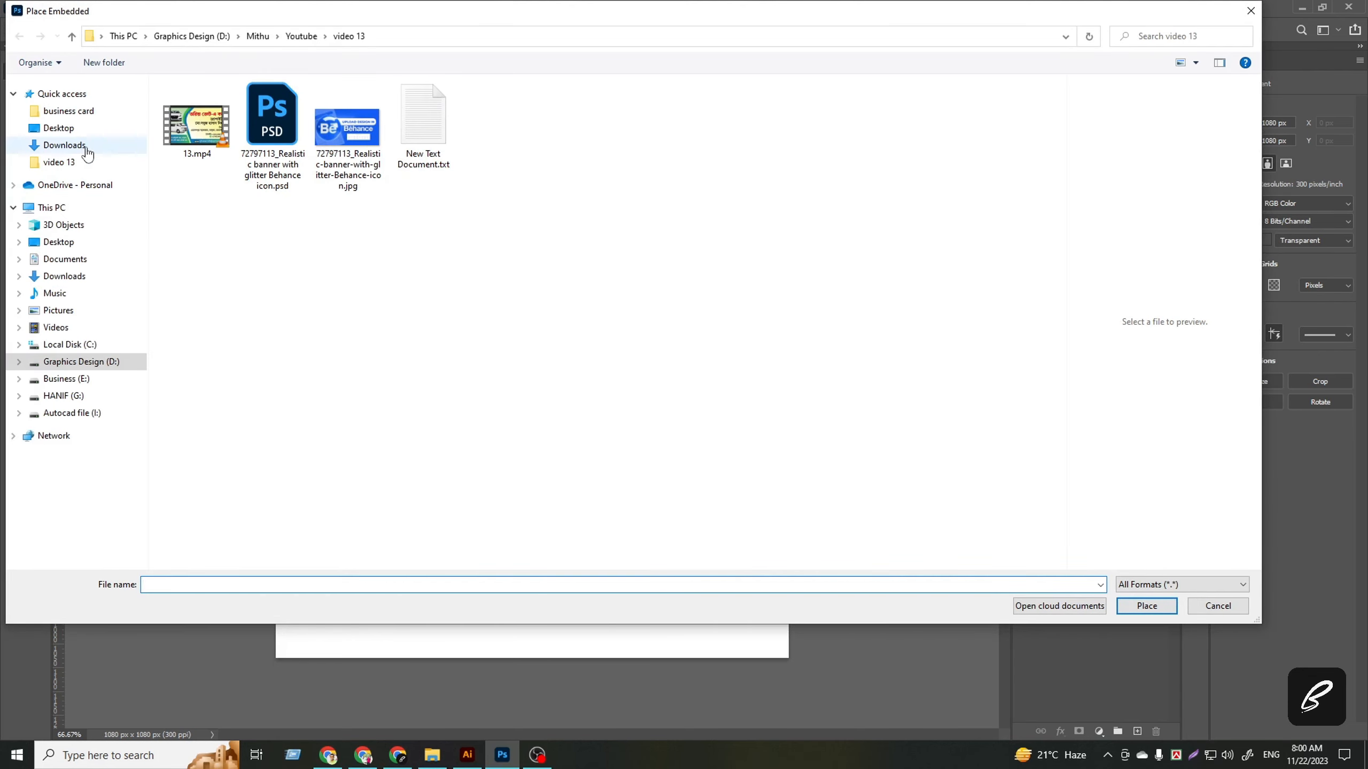
click(83, 145)
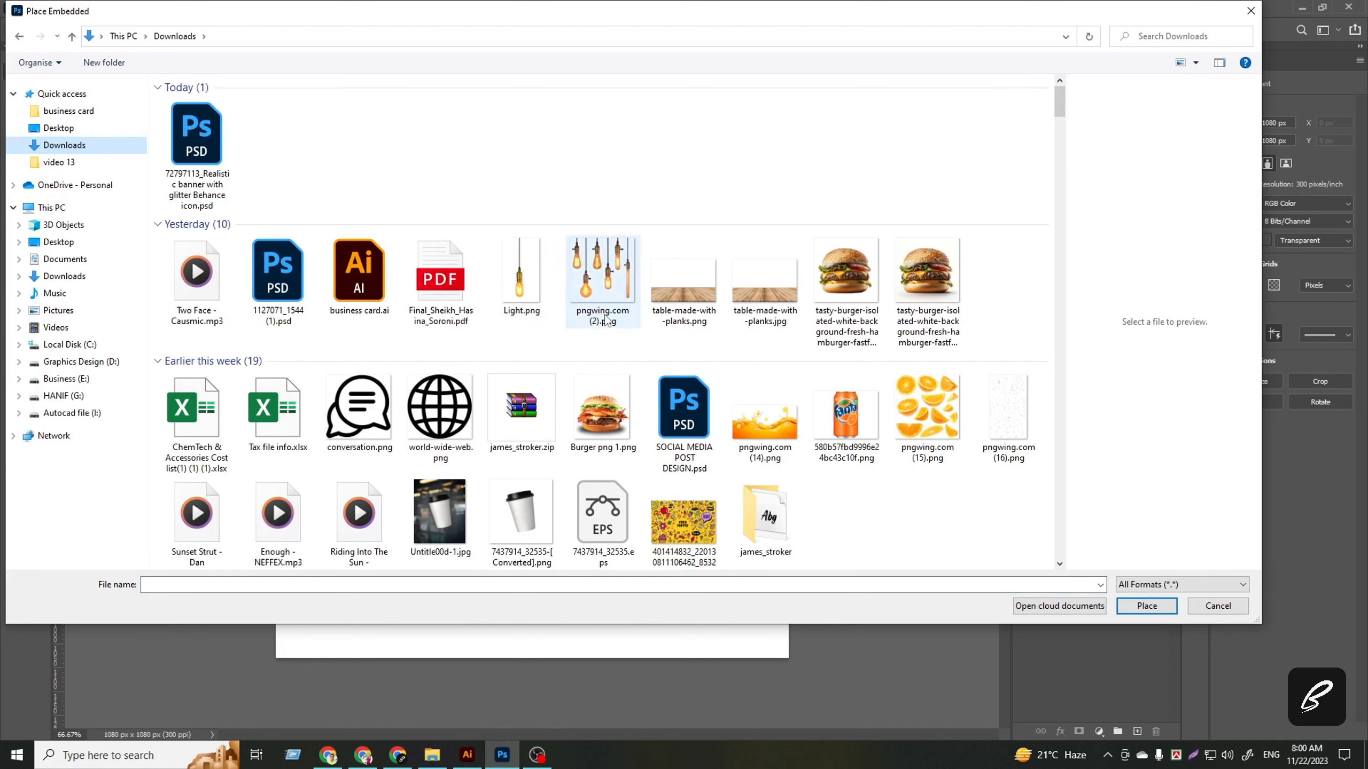
double_click(851, 424)
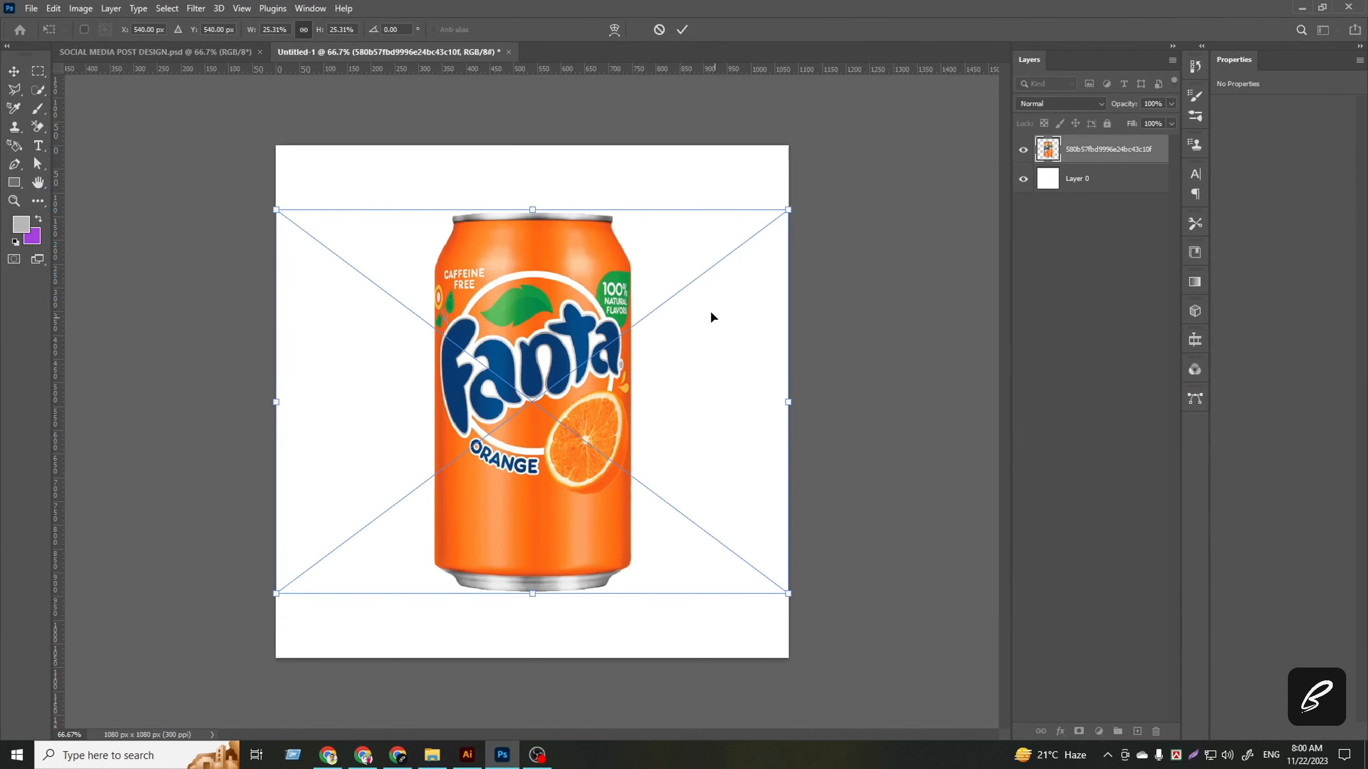
click(683, 30)
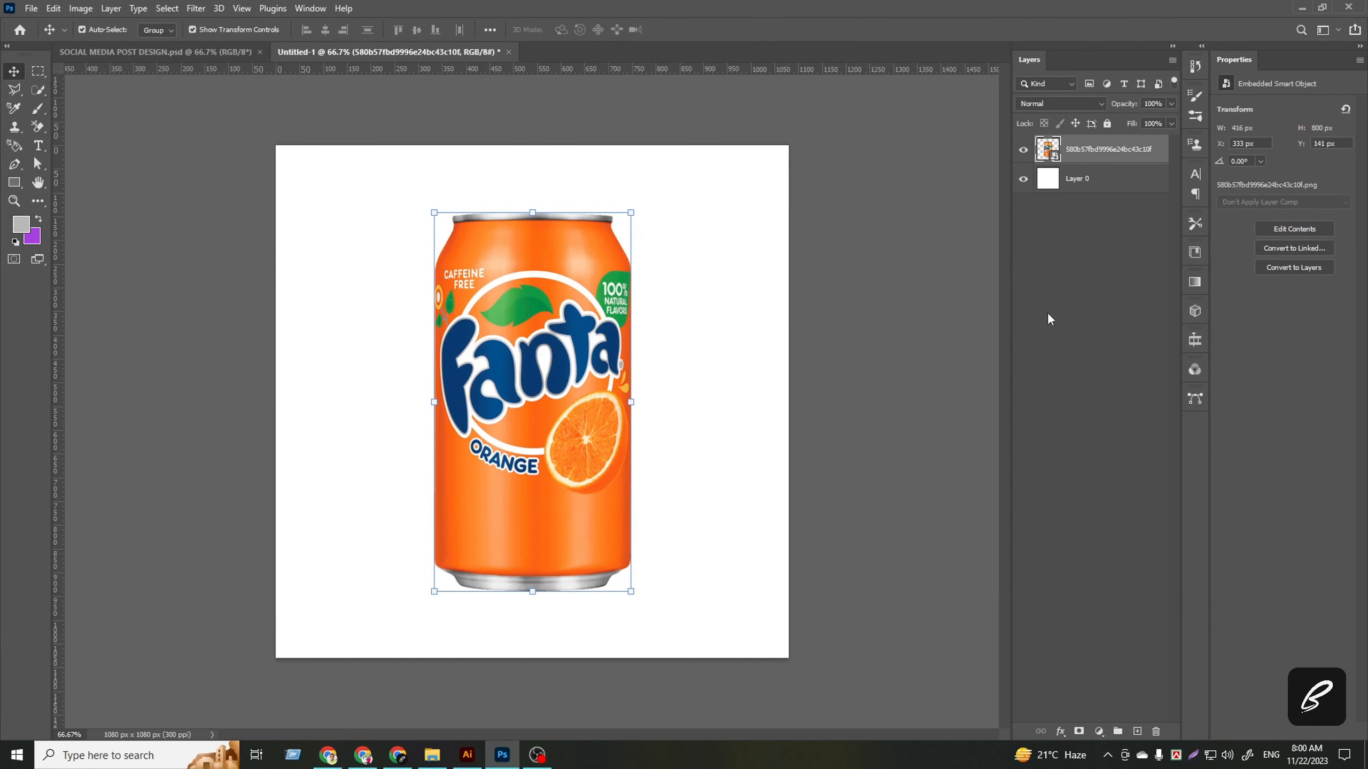
- Add only a Gradient Overlay effect to Layer 0 and open its gradient for editing
click(1109, 185)
right_click(1109, 183)
click(1142, 157)
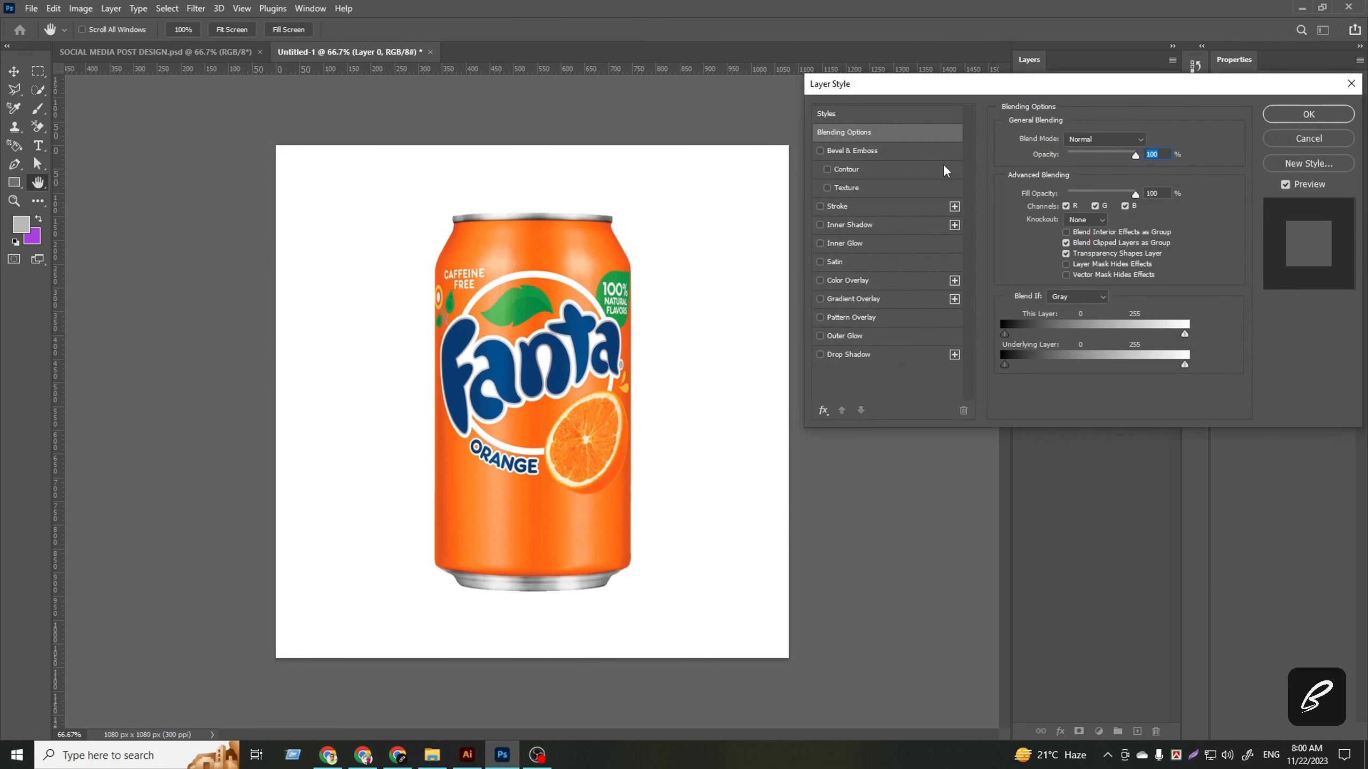
click(862, 280)
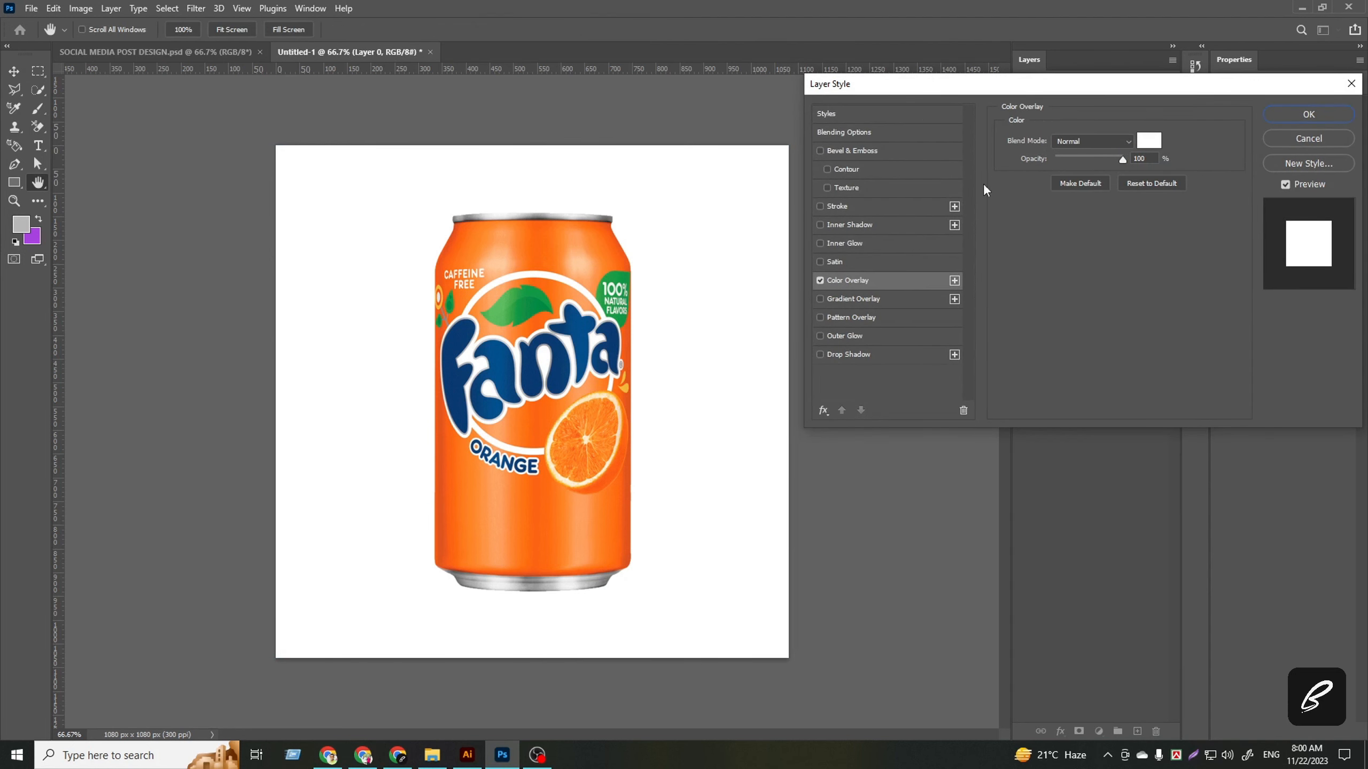
click(828, 298)
click(820, 281)
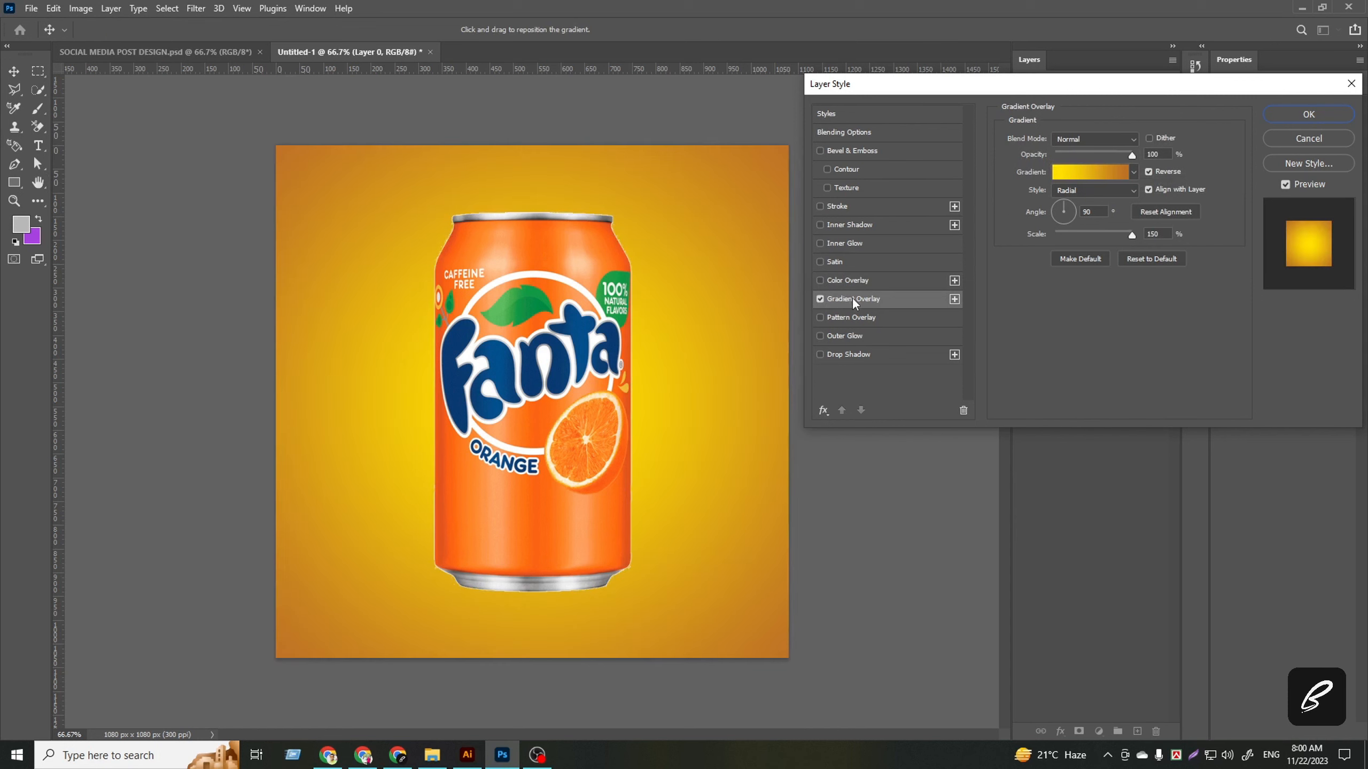
click(1102, 171)
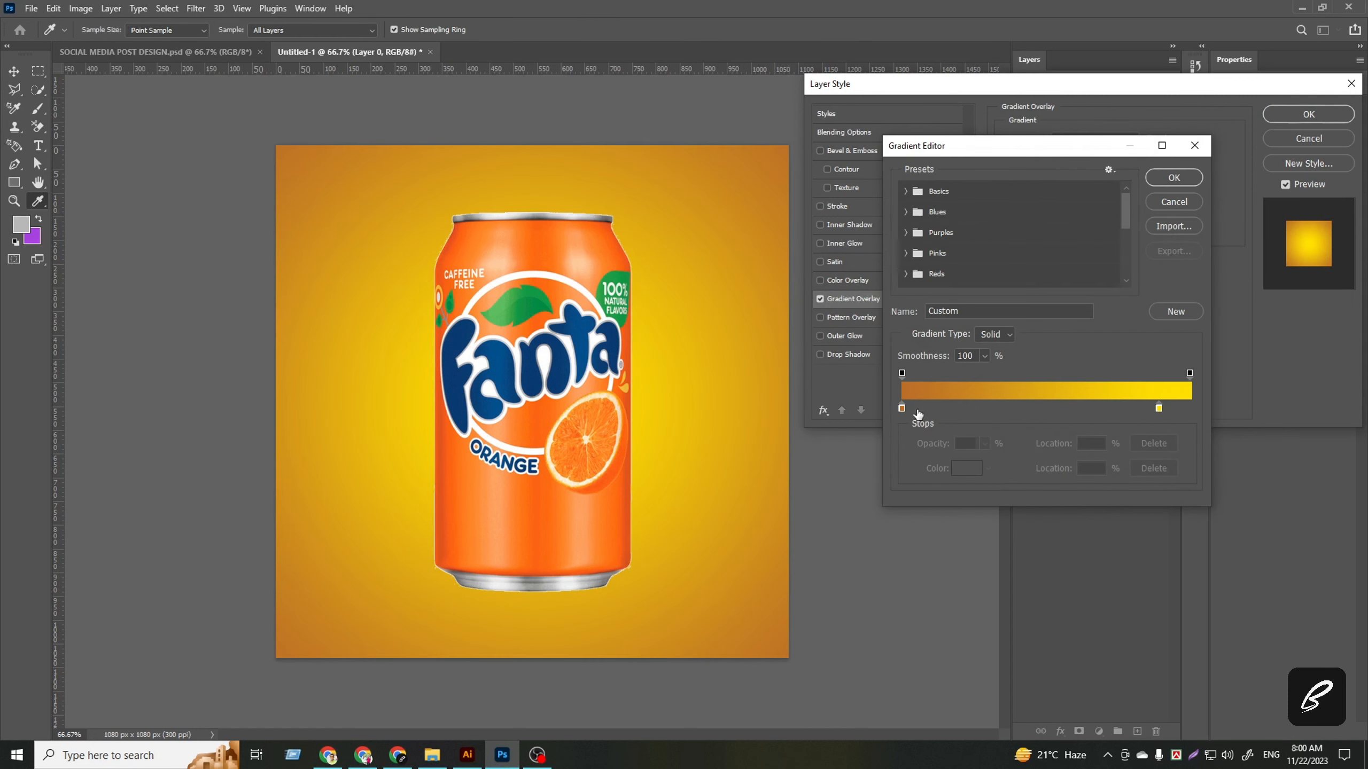
- Set the gradient's 0% colour stop to orange ff7316, sampled from the lower part of the can
click(902, 408)
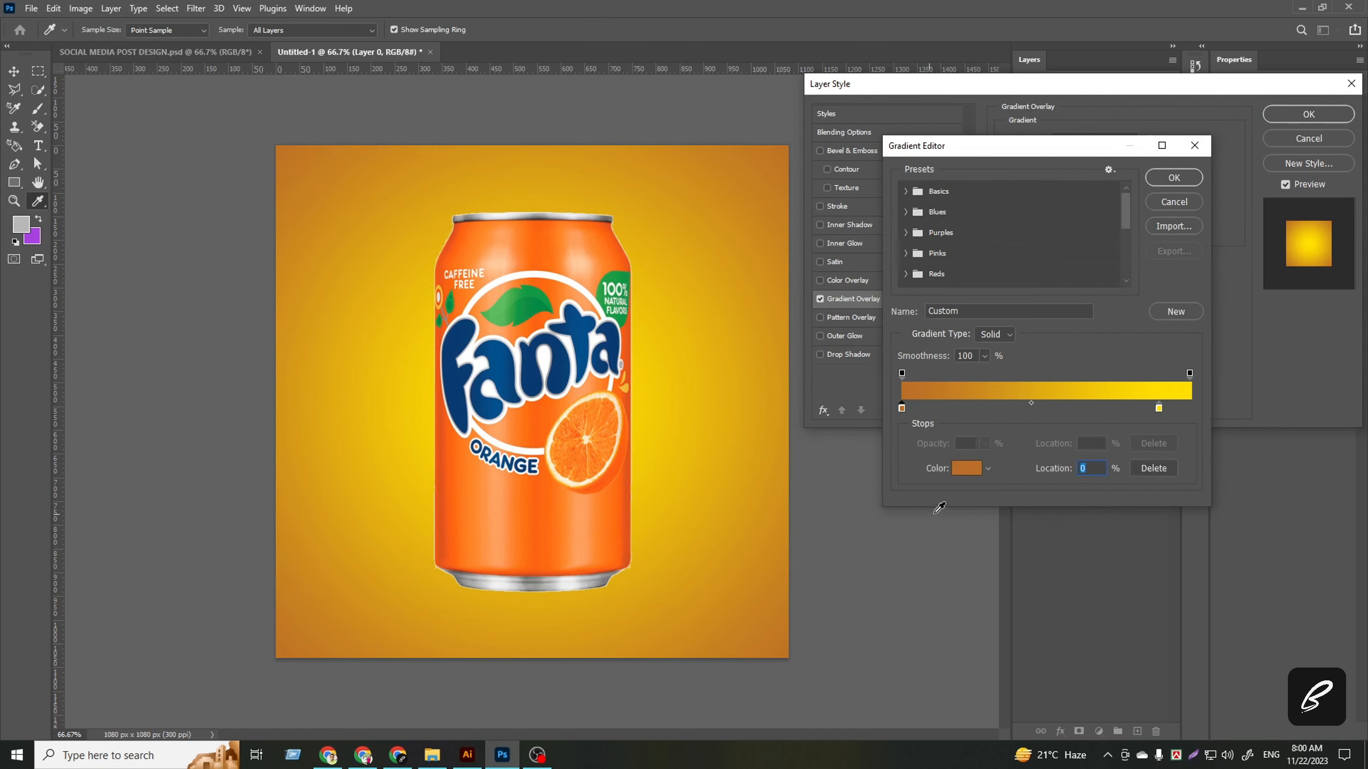
click(967, 470)
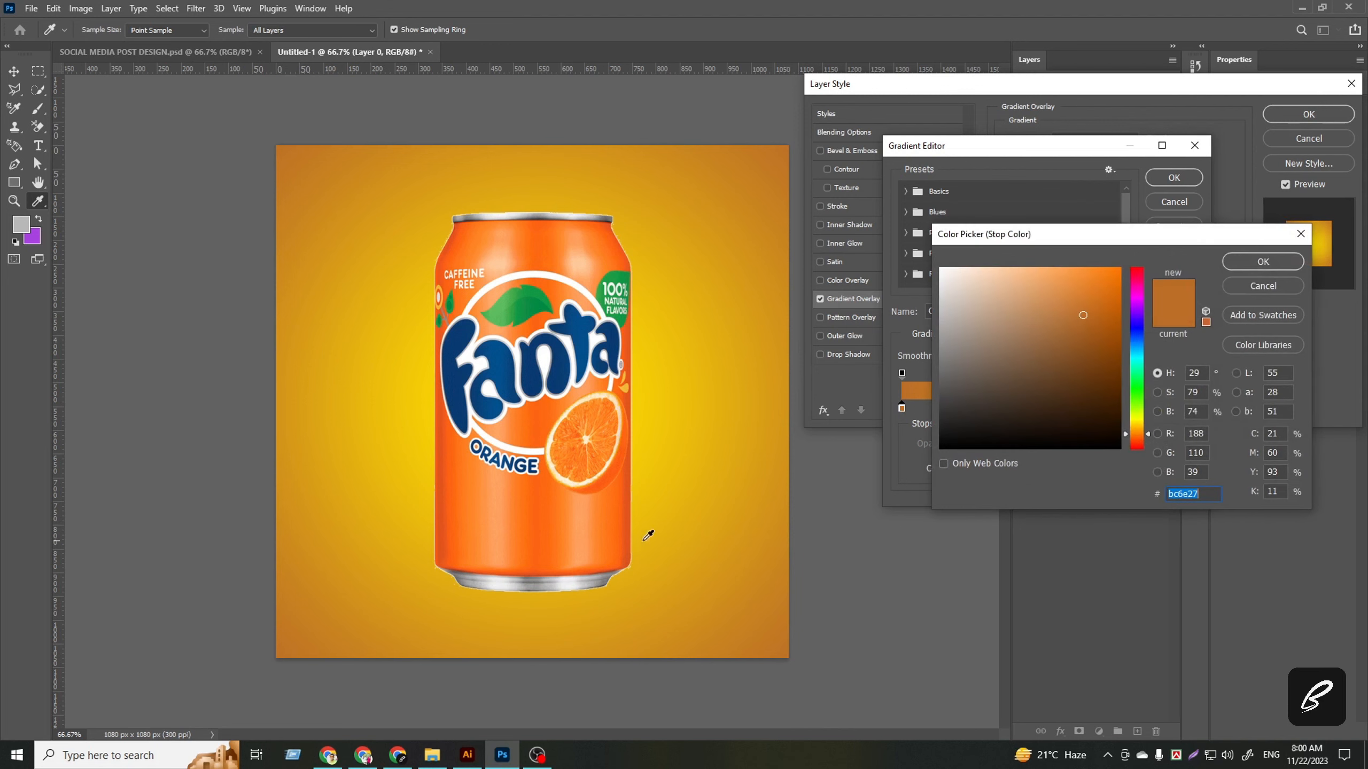
click(617, 549)
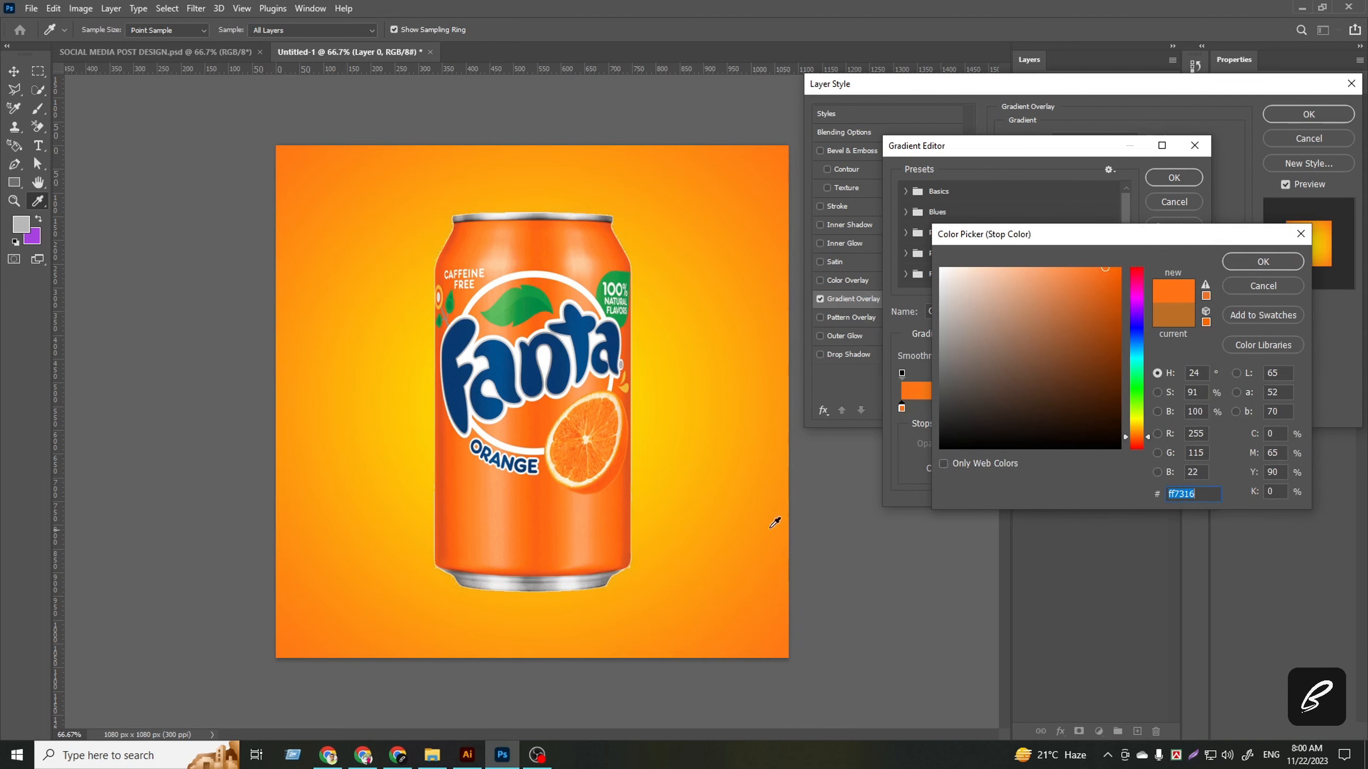
click(1250, 262)
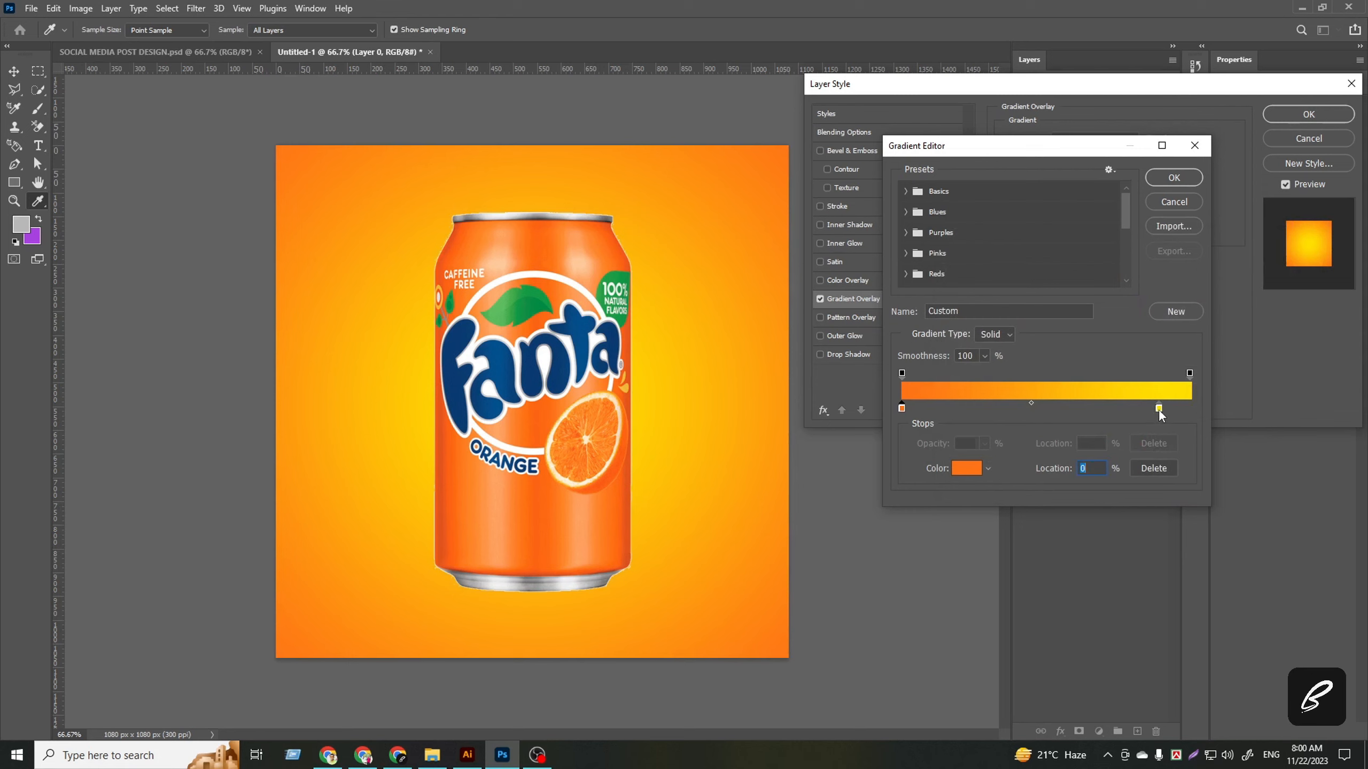
- Move the gradient's yellow stop slightly outward, resample the 0% stop as e25719 from the can's edge, and apply the overlay
drag(1160, 410, 1169, 409)
click(901, 409)
click(967, 468)
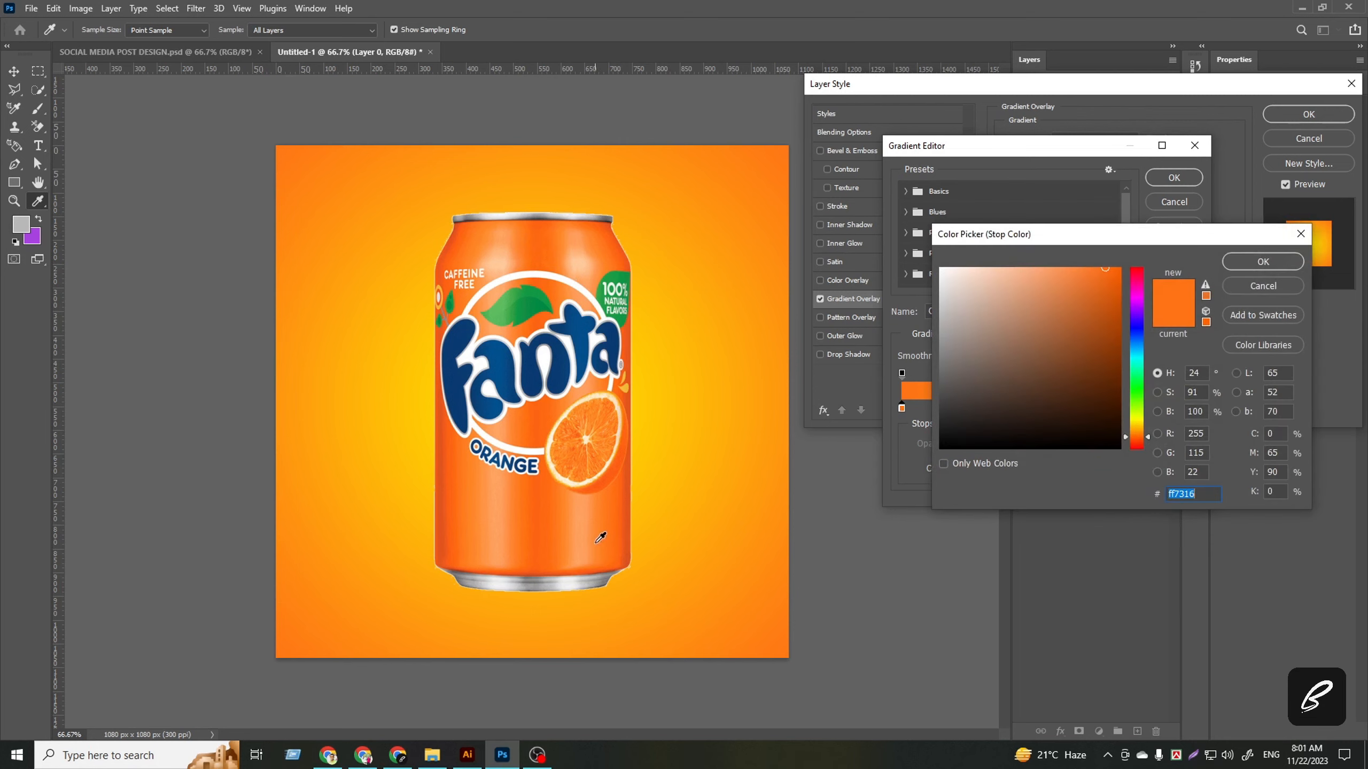
click(628, 552)
click(615, 540)
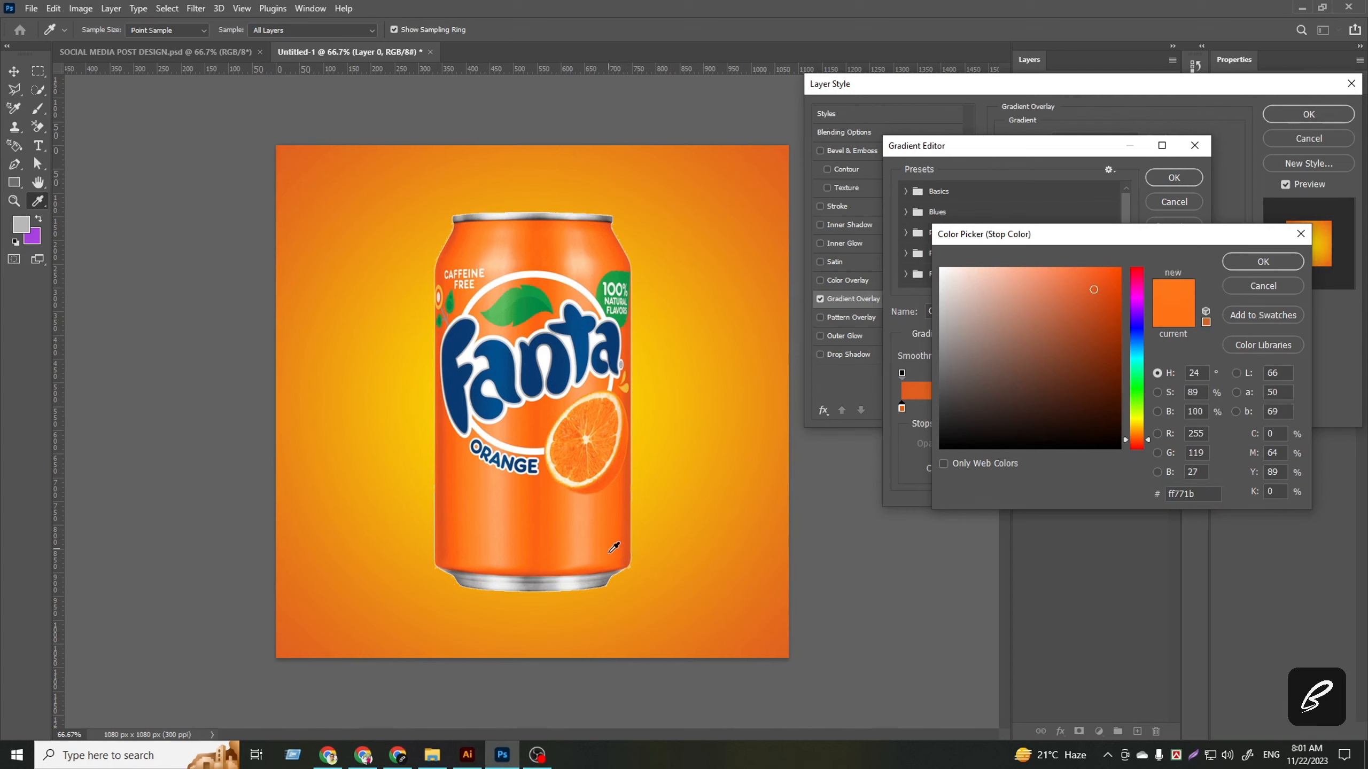
click(629, 554)
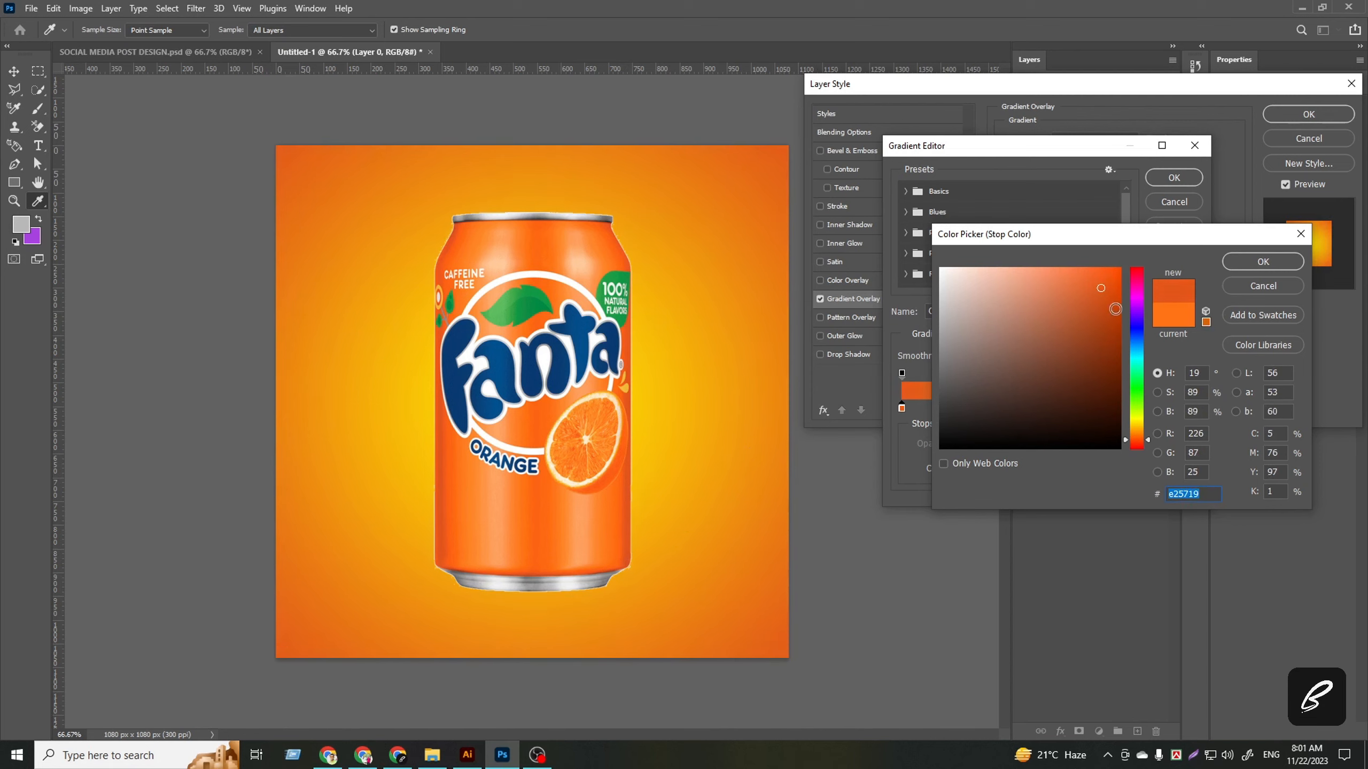
click(1267, 260)
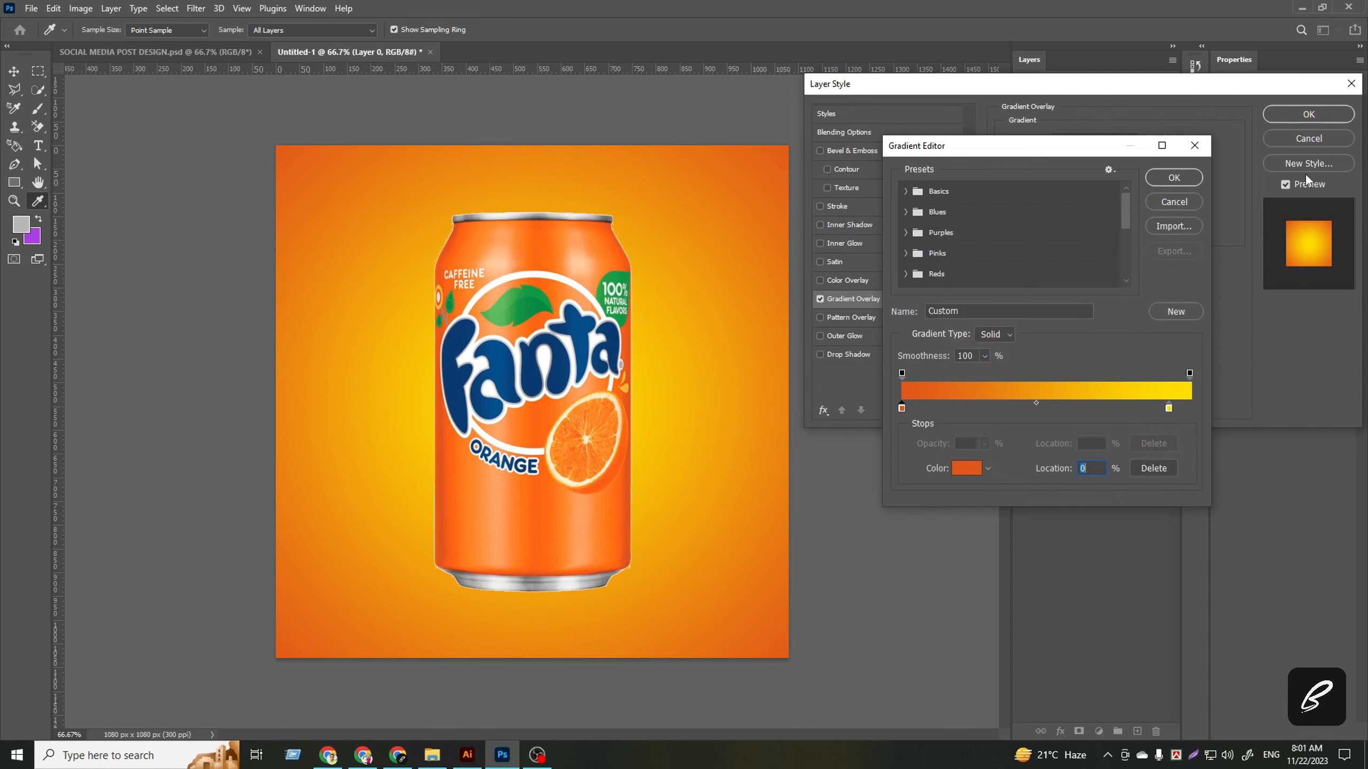
click(1179, 180)
click(1306, 116)
click(1048, 487)
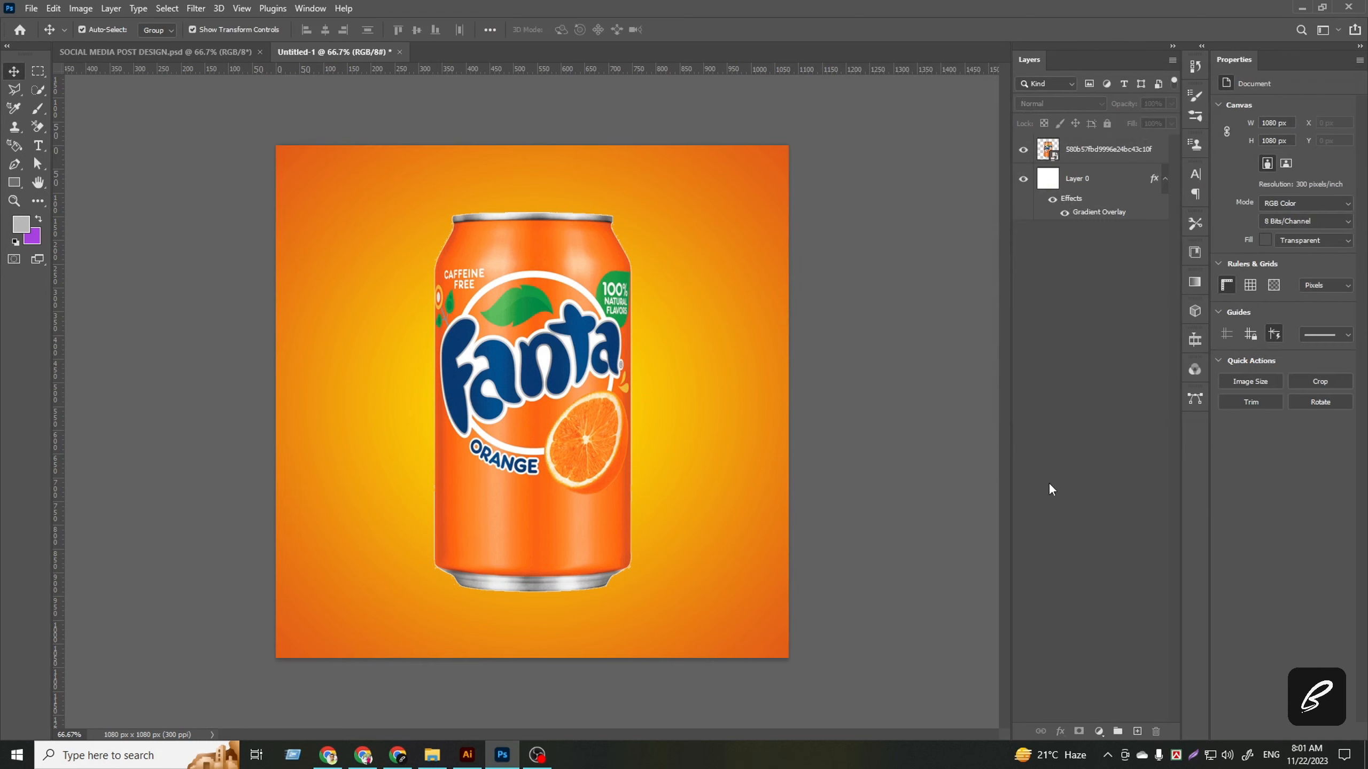
- Tilt the can about -11°, scale it down to about 458 x 720 px, and shift it slightly downward on the canvas
click(577, 418)
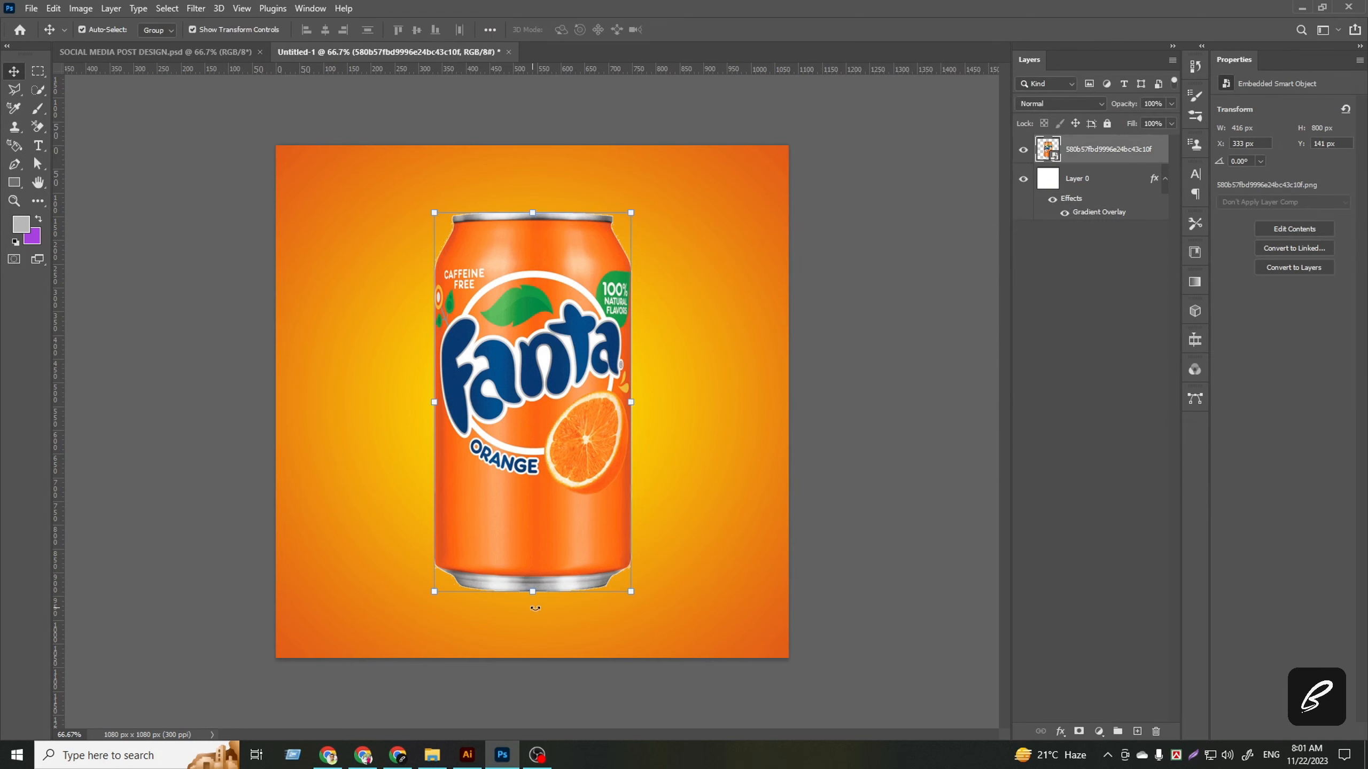
drag(535, 608, 572, 604)
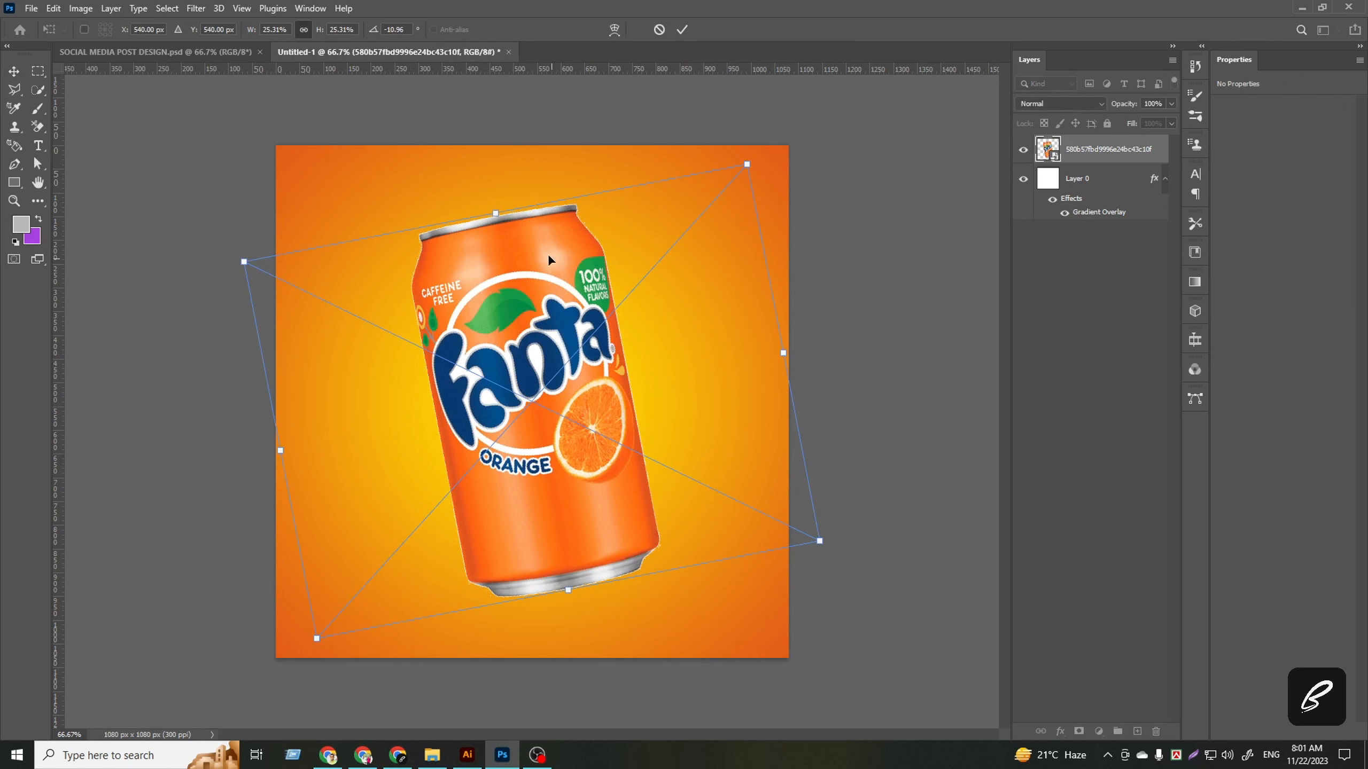
drag(491, 213, 500, 262)
drag(540, 396, 541, 406)
click(680, 31)
click(1047, 421)
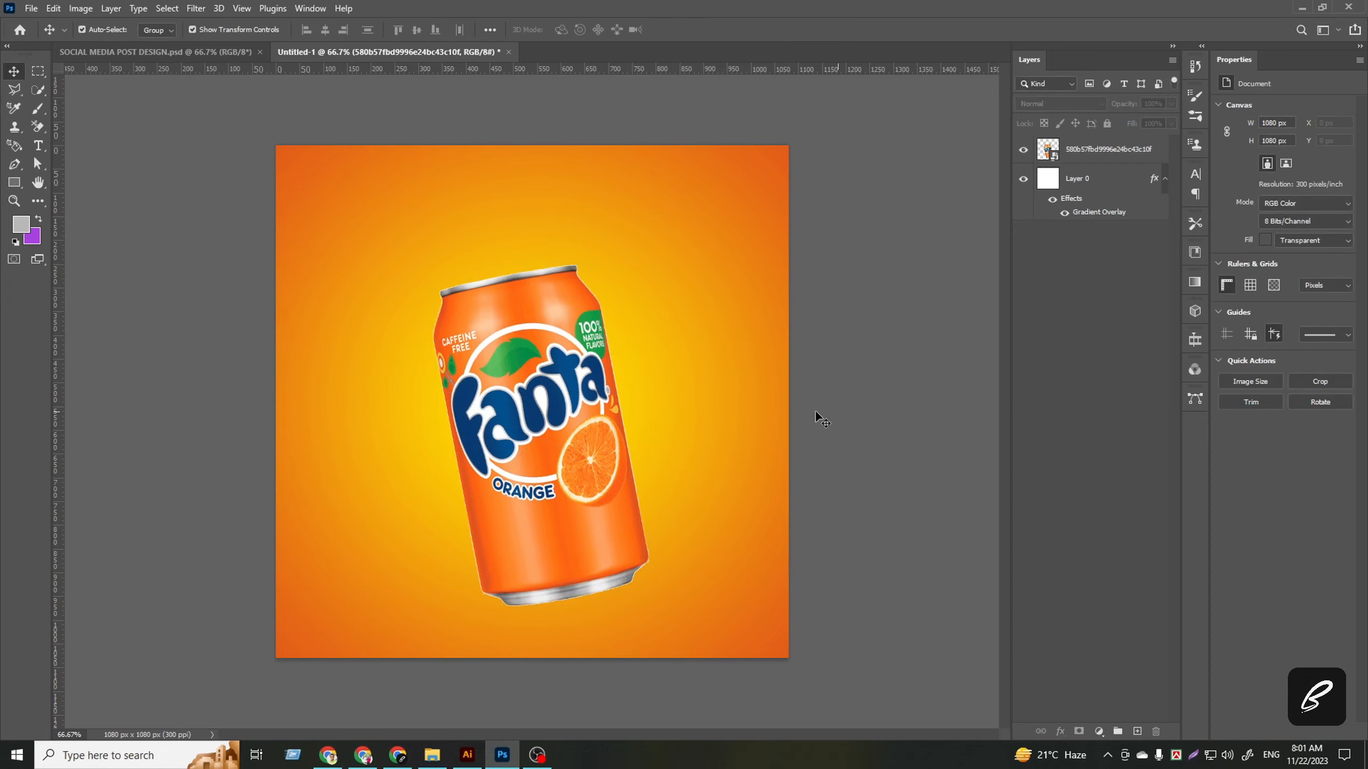
- Collapse the effects list of Layer 0 and lock the layer completely
scroll(639, 550, up, 3)
scroll(694, 619, up, 4)
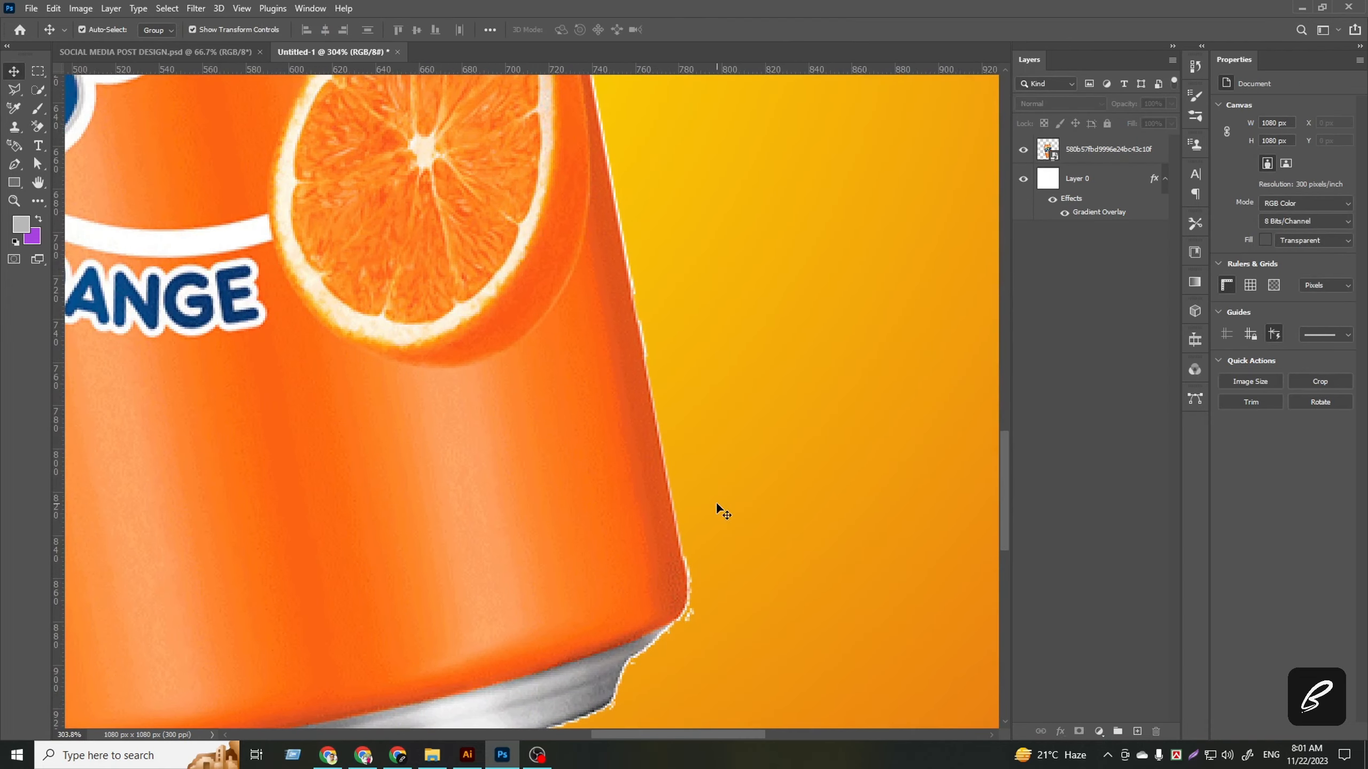
scroll(729, 590, down, 5)
click(1104, 149)
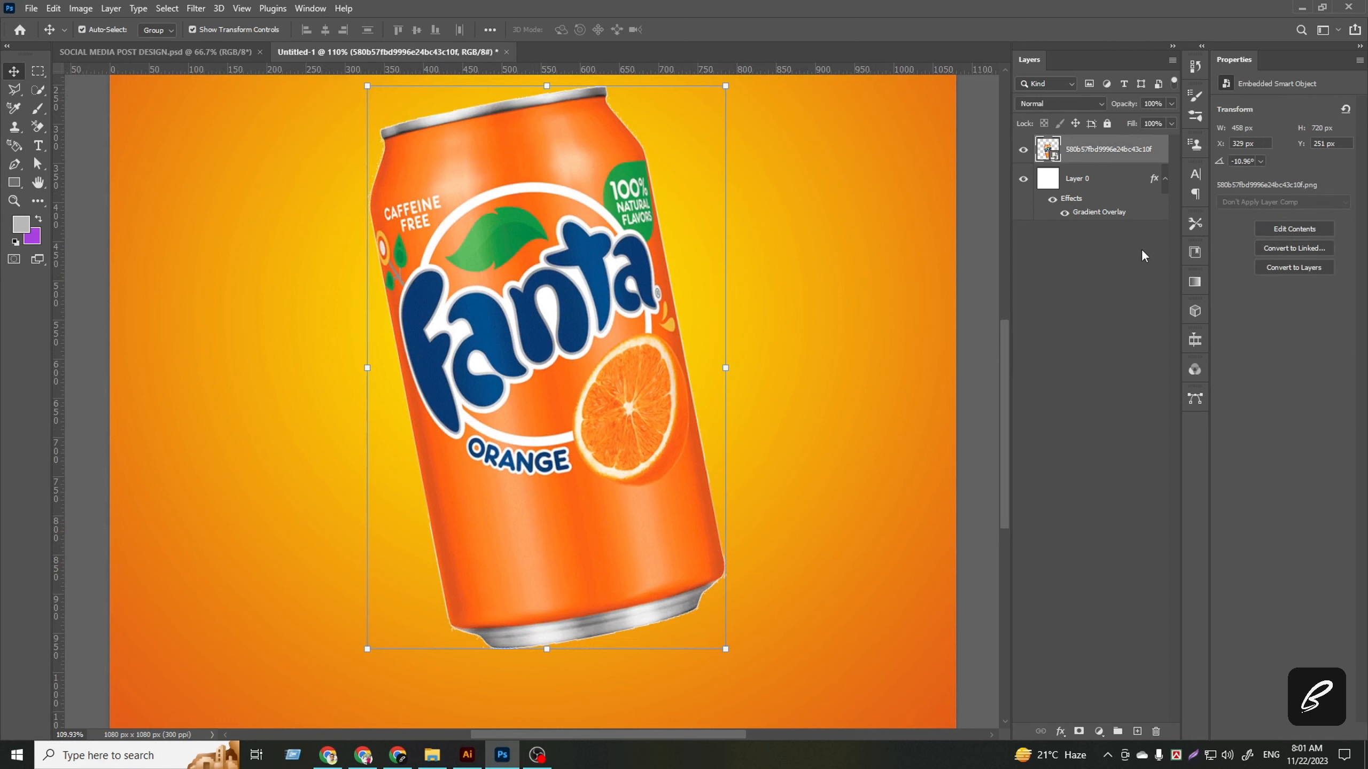
click(1102, 180)
click(1165, 178)
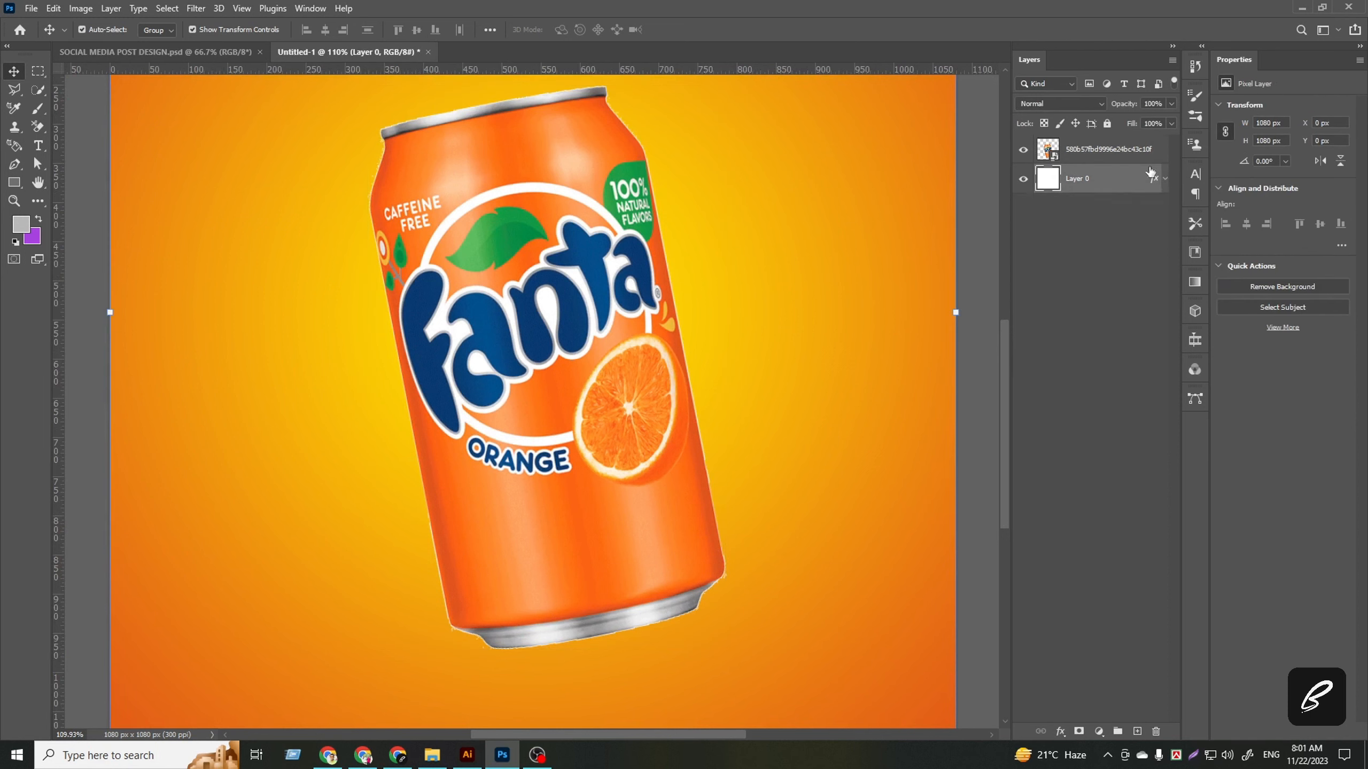
click(1106, 124)
click(771, 268)
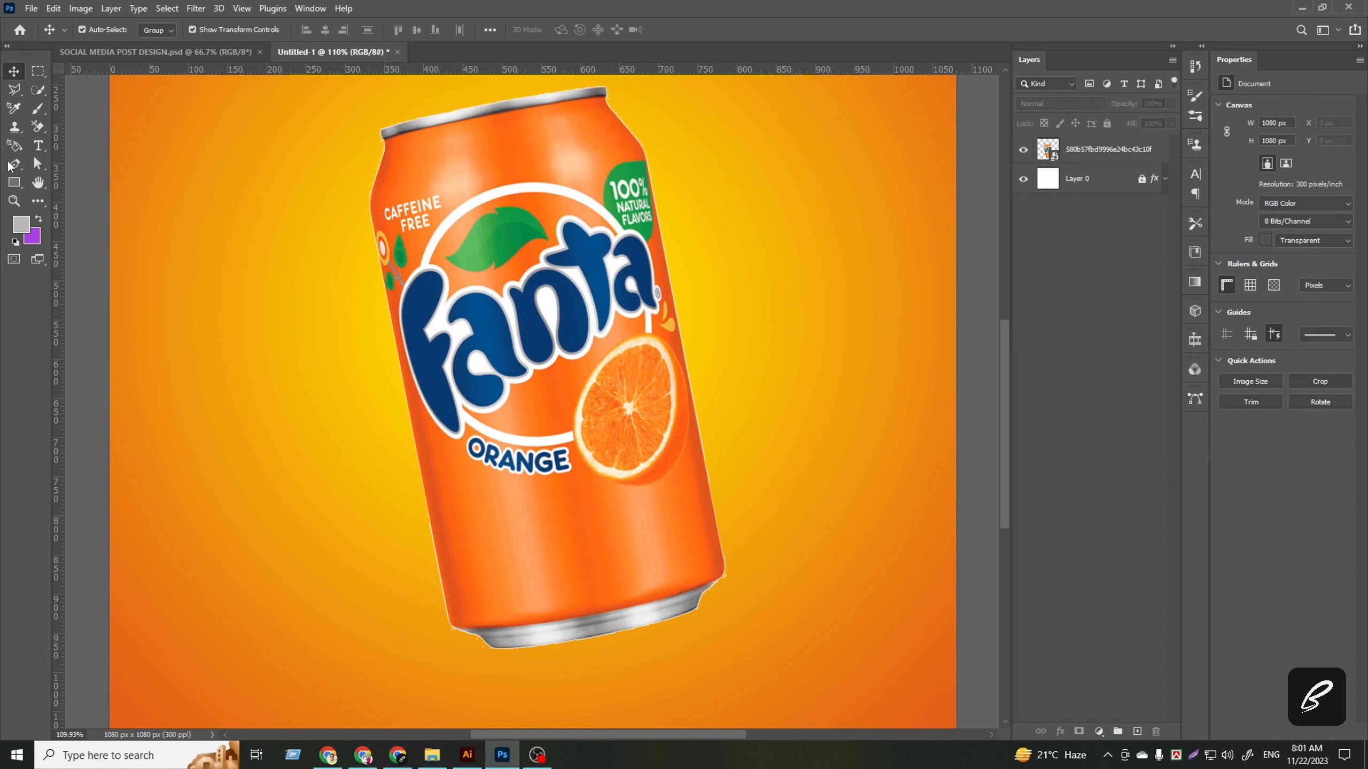
- Select the can layer and start a Pen shape path on the edge of the can's lower metal rim
click(517, 225)
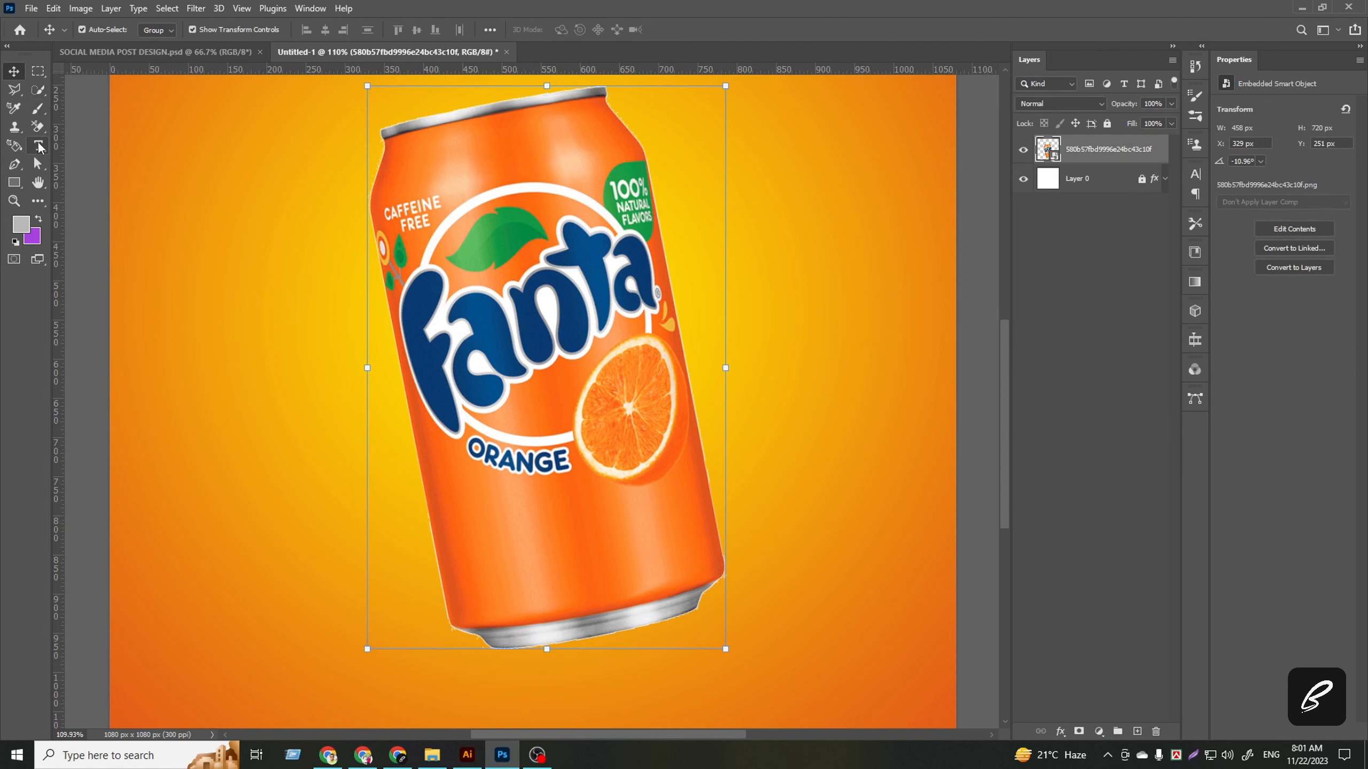
click(13, 166)
scroll(742, 601, up, 3)
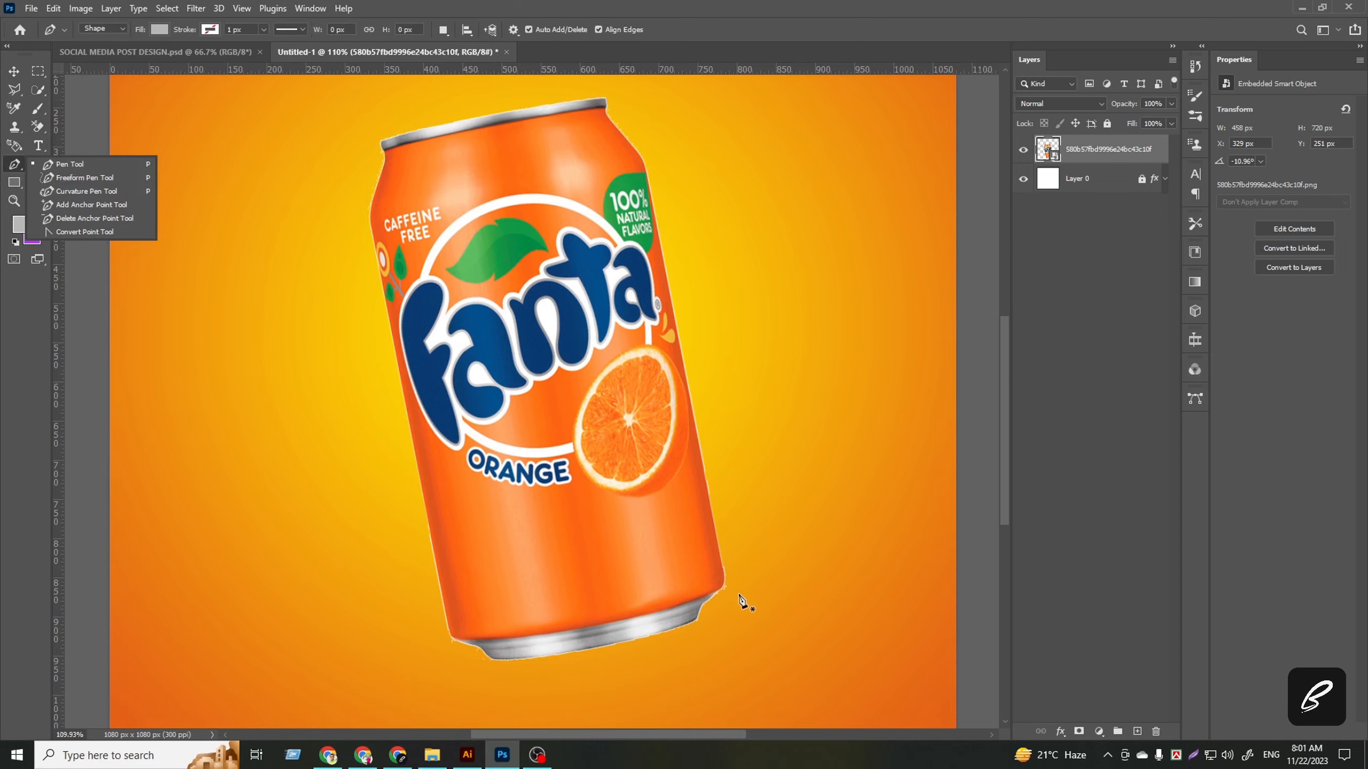
scroll(696, 635, up, 5)
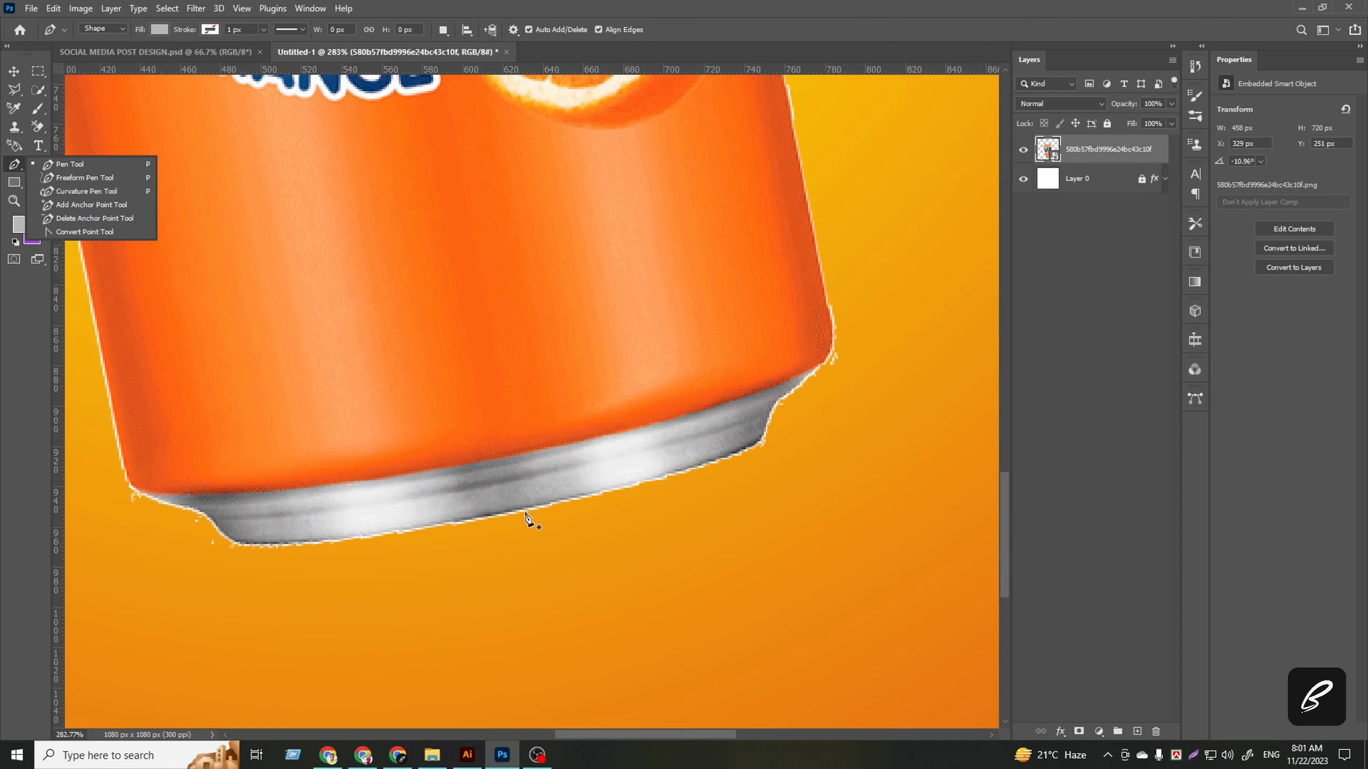
click(556, 506)
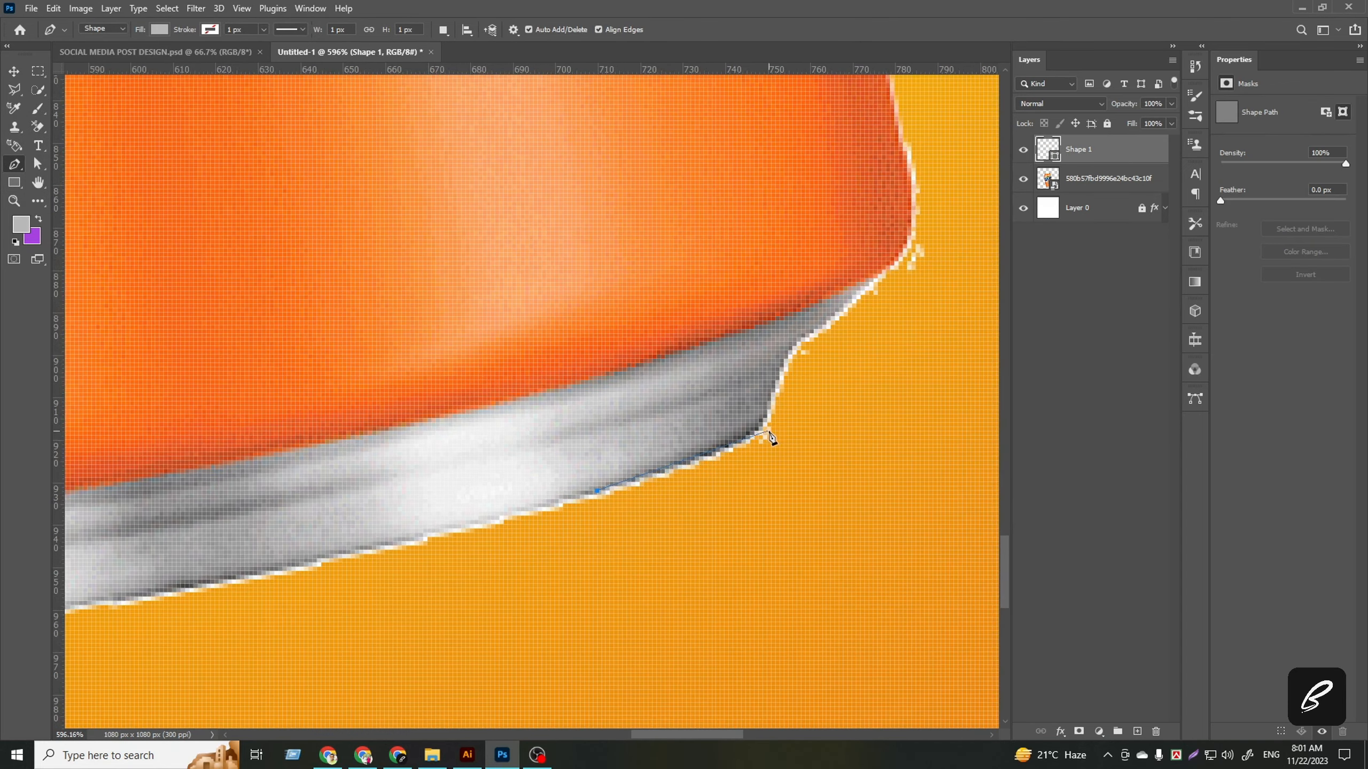
- Trace the path around the right end of the lower rim and up onto the can's right side
drag(771, 432, 775, 389)
key(ctrl+z)
click(711, 457)
click(775, 392)
drag(828, 323, 638, 415)
alt+click(827, 323)
click(879, 277)
drag(660, 332, 636, 223)
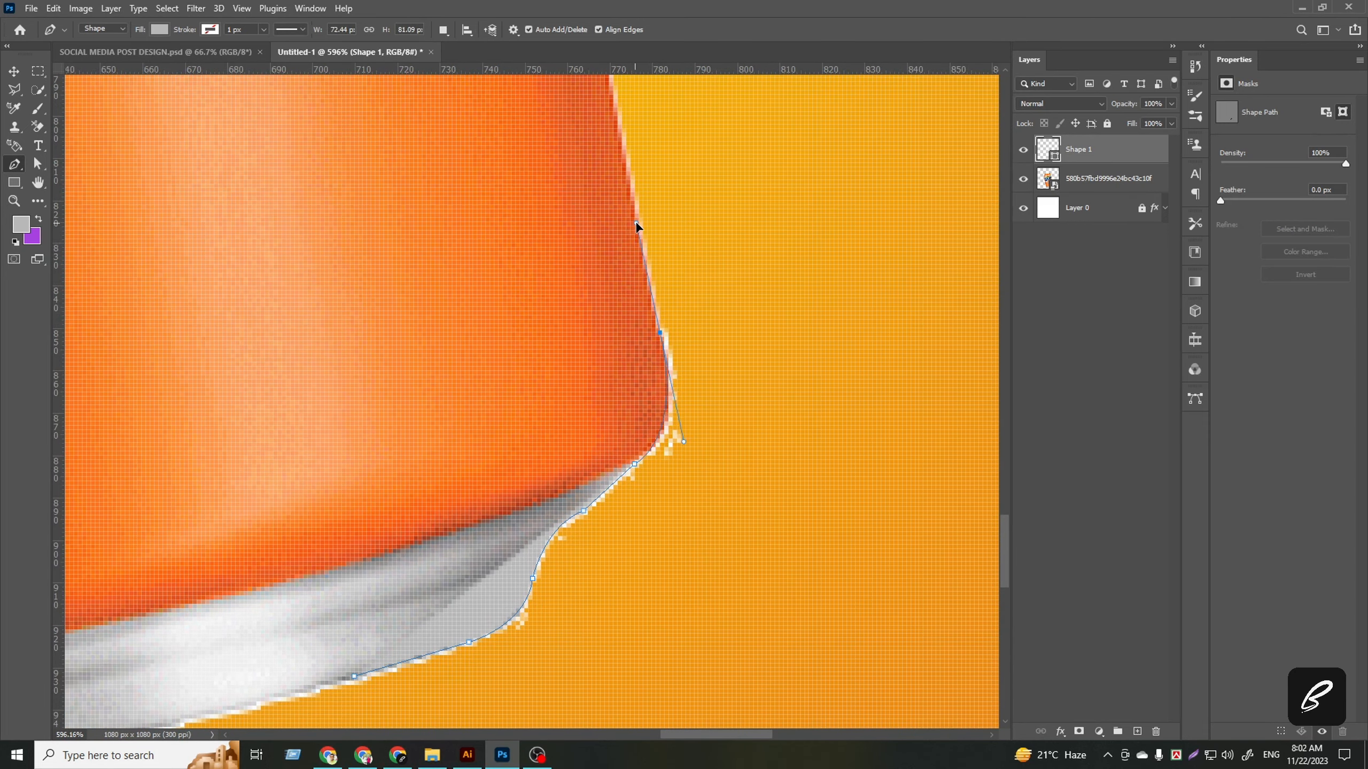
alt+click(660, 332)
- Set the fill of the shape being drawn to no color
scroll(690, 263, down, 2)
drag(689, 262, 761, 619)
scroll(761, 461, down, 9)
click(159, 29)
click(76, 57)
- Extend the path up the can's straight right side and around its right shoulder
scroll(675, 237, up, 8)
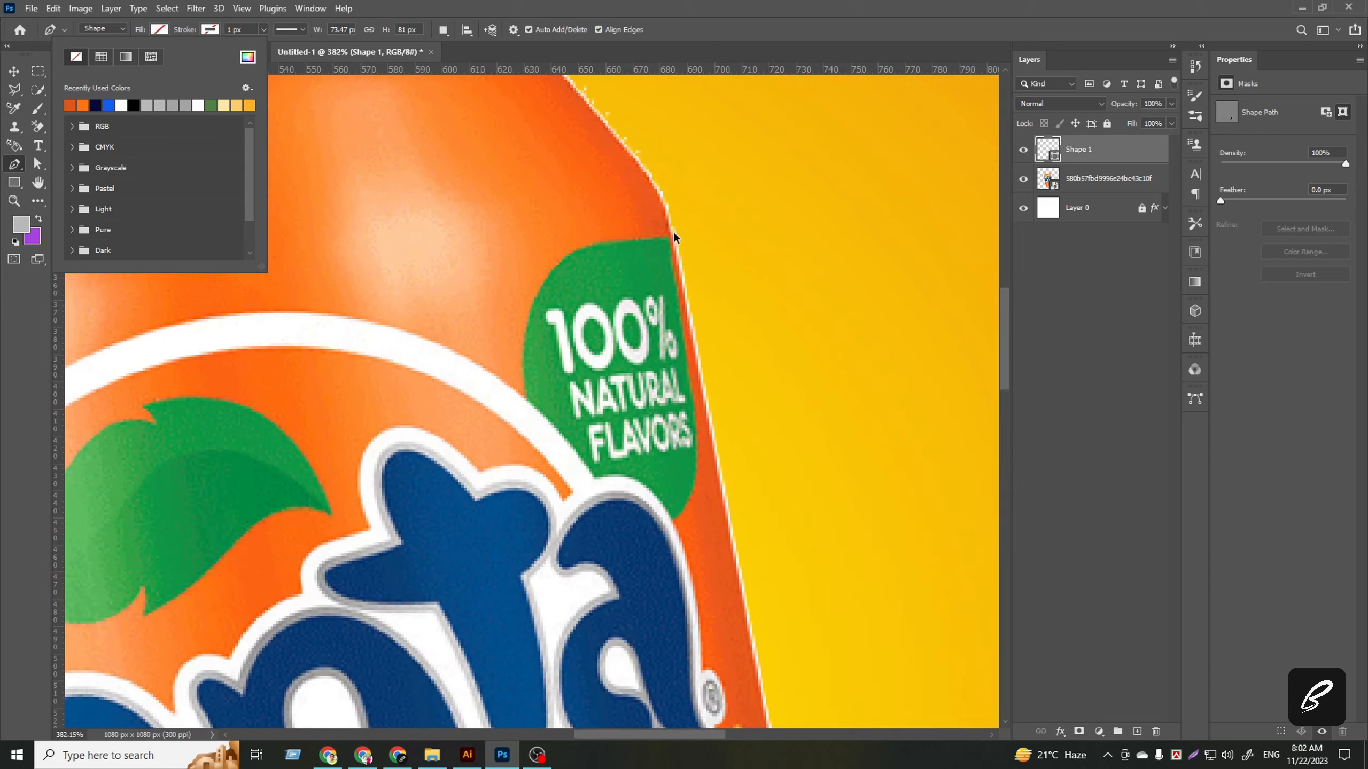
click(670, 231)
scroll(675, 243, down, 8)
drag(635, 243, 653, 356)
- Trace the path from the right shoulder through the neck and around the right end of the top rim
scroll(680, 381, up, 9)
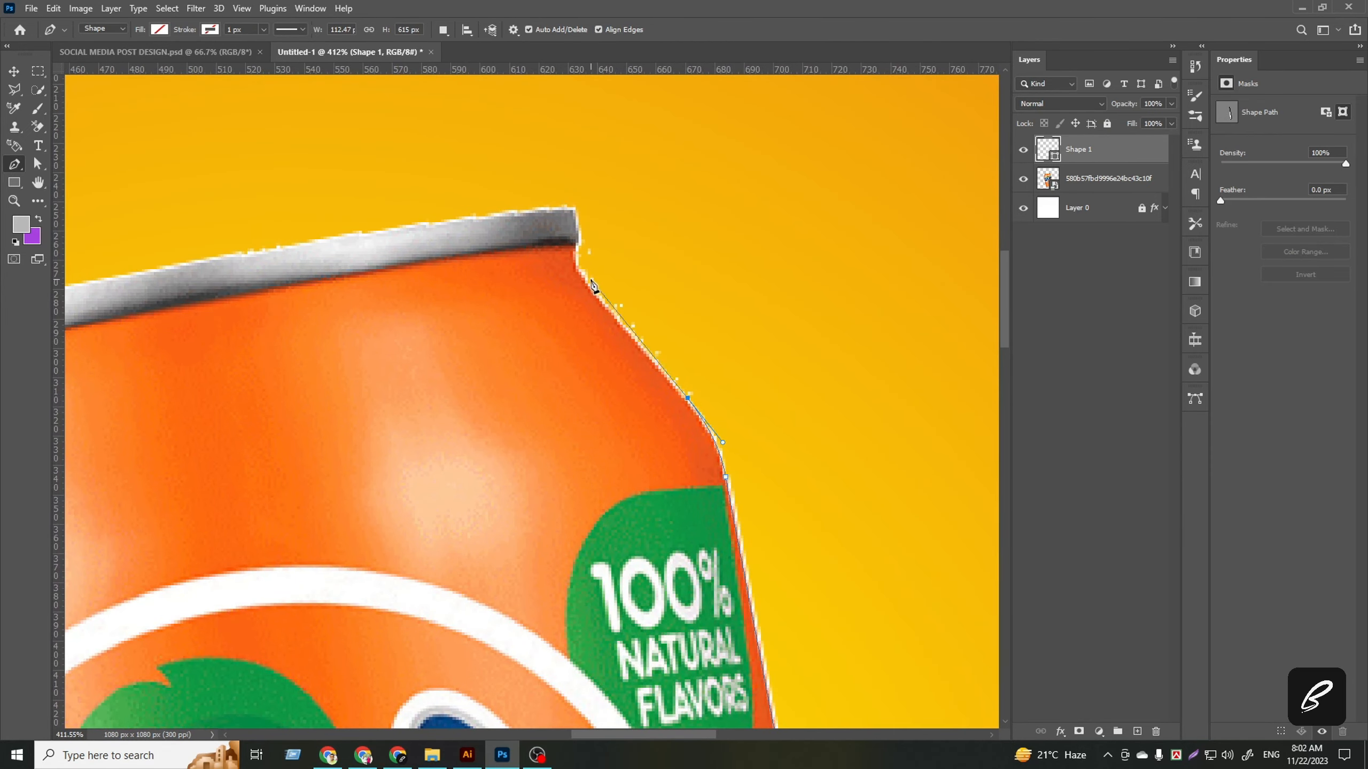
scroll(594, 286, up, 5)
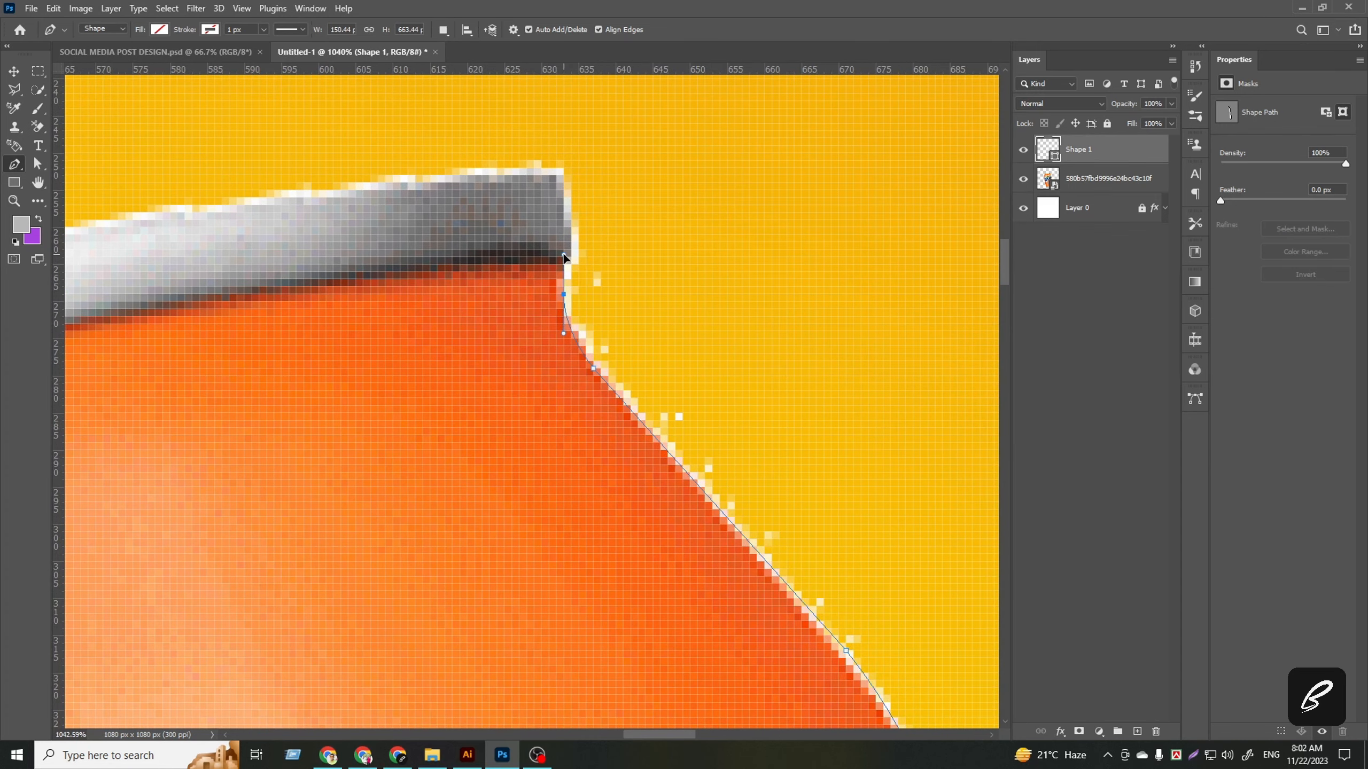
scroll(565, 315, up, 1)
click(553, 231)
scroll(721, 306, down, 5)
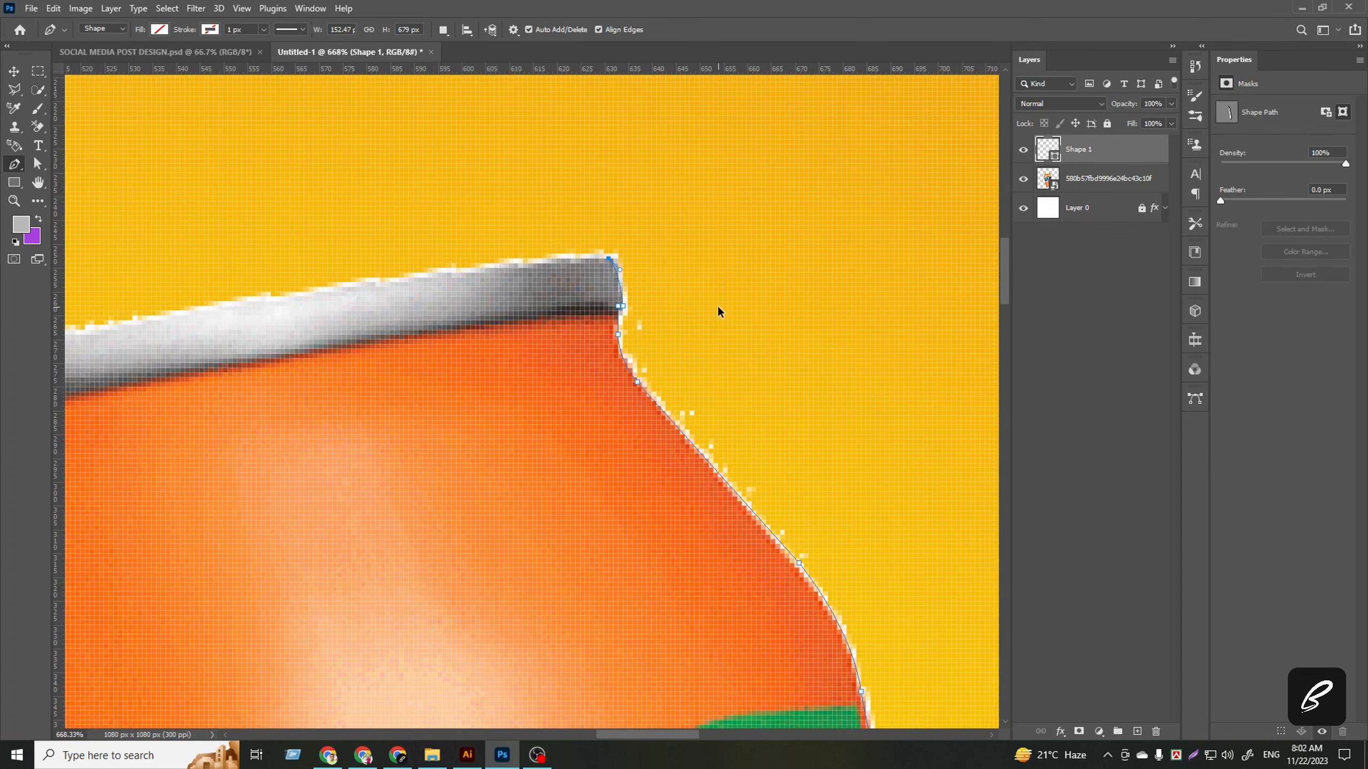
- Continue the path along the top rim and around its left end down to the neck
drag(297, 329, 129, 358)
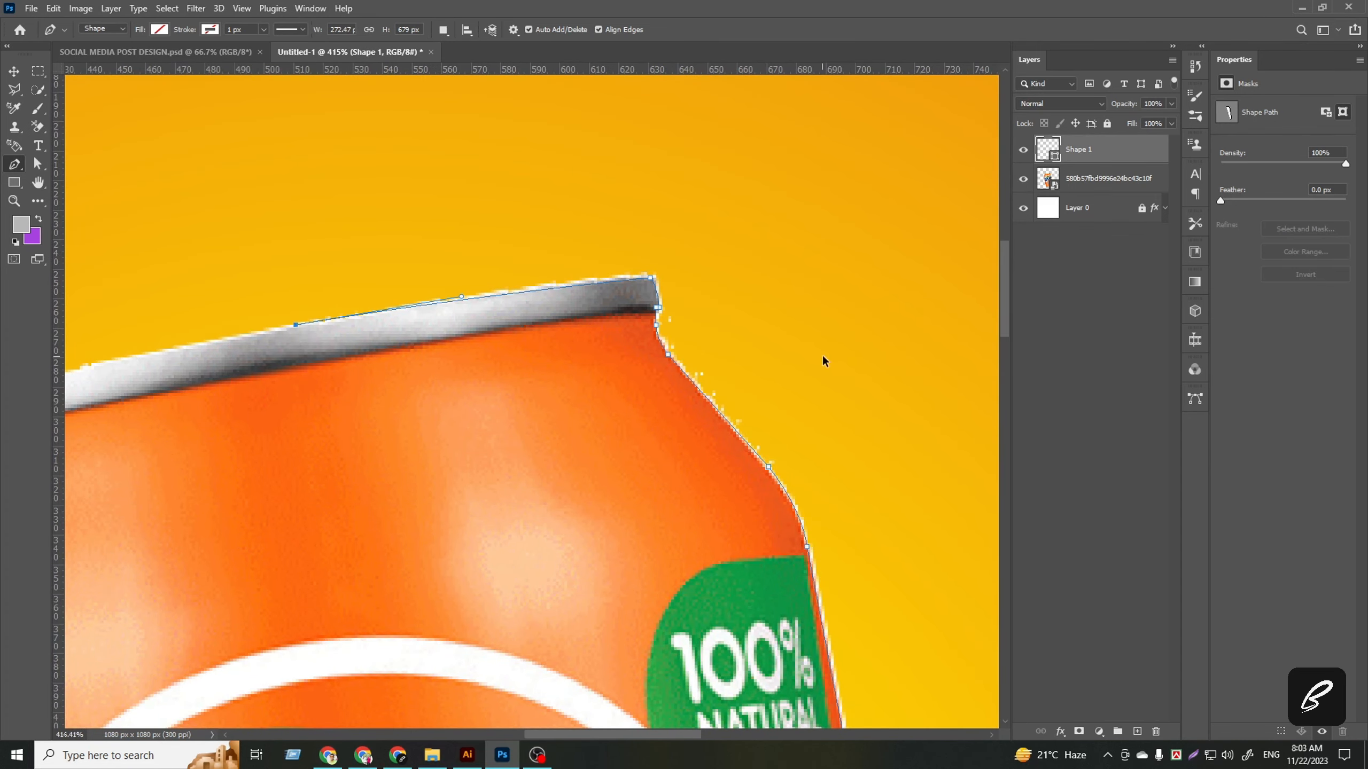
scroll(823, 360, down, 2)
scroll(161, 409, up, 3)
click(692, 234)
click(343, 315)
click(301, 358)
click(325, 439)
- Trace the can's left shoulder with anchor points down to the start of the straight side beside "CAFFEINE FREE"
scroll(301, 539, up, 1)
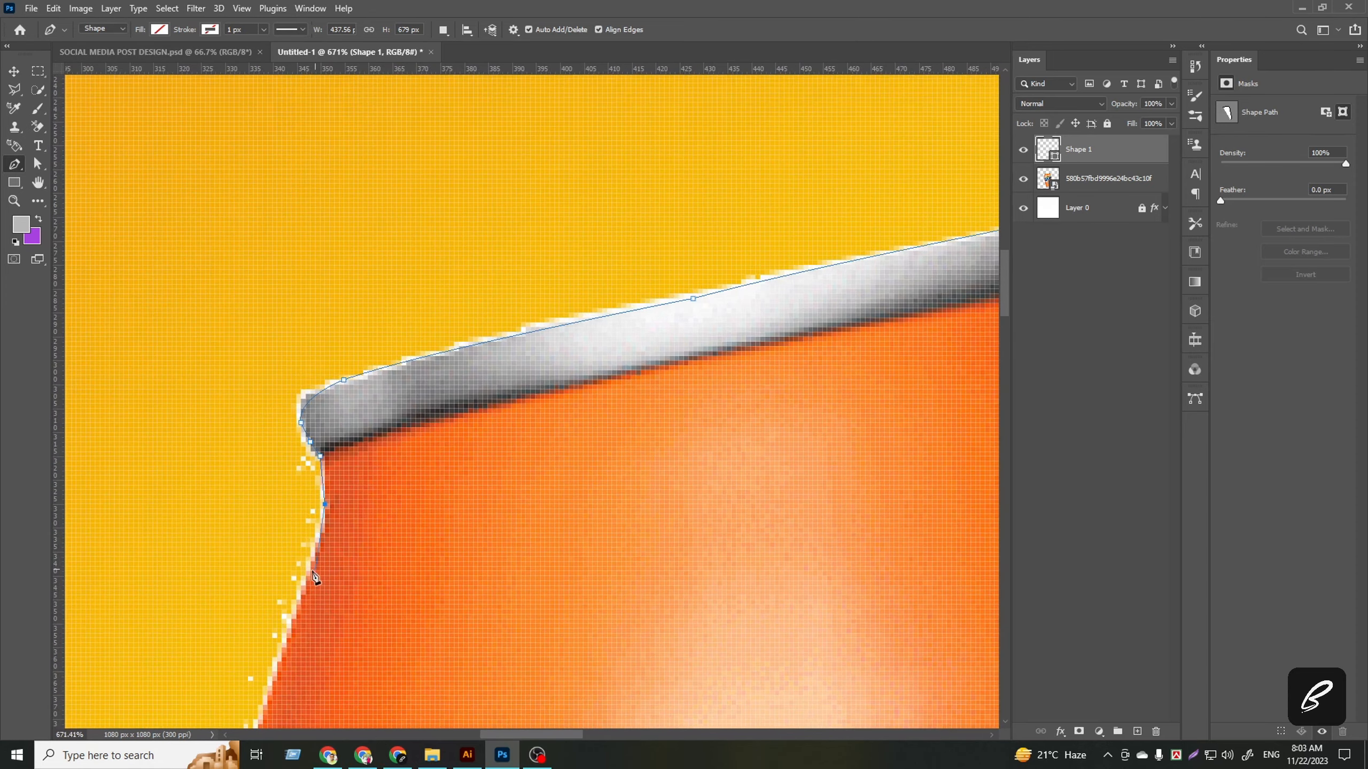
scroll(290, 593, down, 1)
click(291, 580)
drag(276, 641, 499, 306)
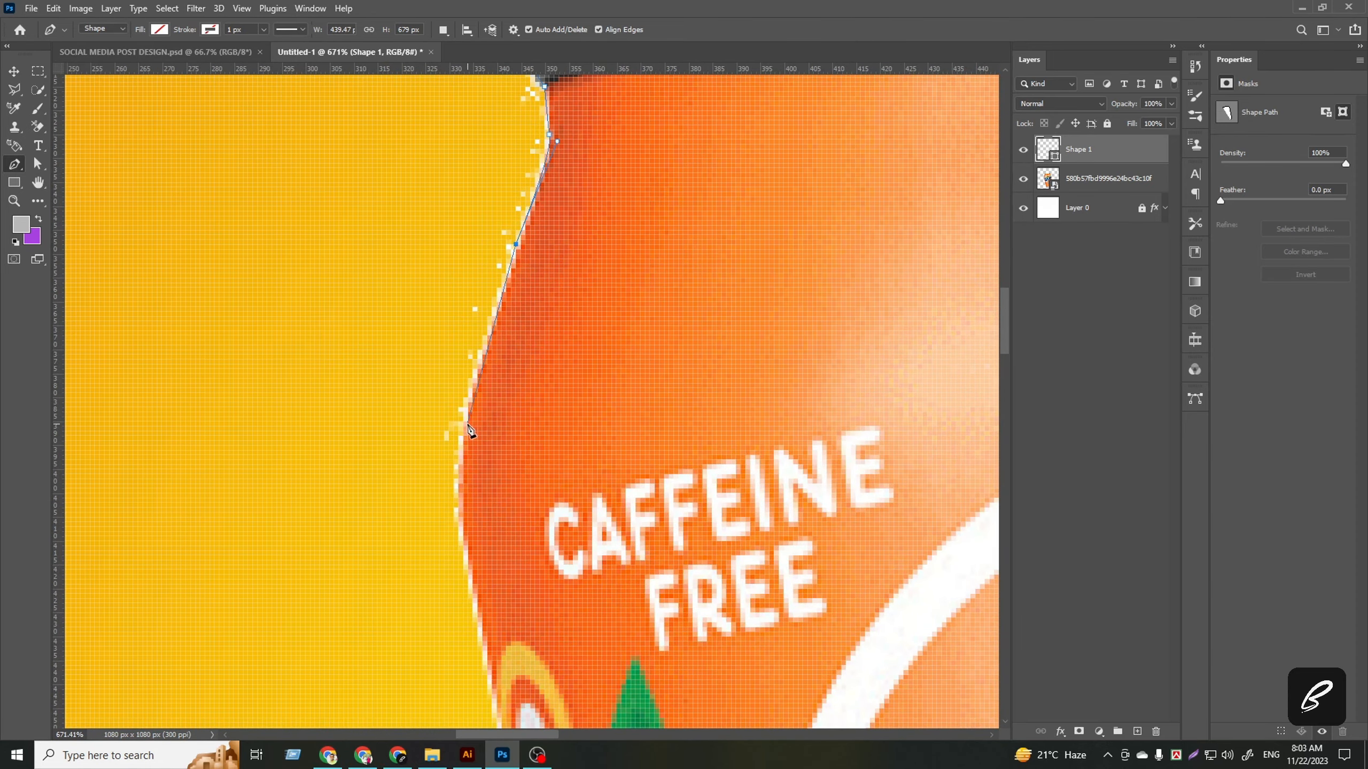
click(467, 426)
click(460, 469)
click(463, 521)
click(472, 583)
click(483, 646)
- Extend the path down the can's left side and around the lower-left corner onto the metal base
scroll(463, 512, down, 10)
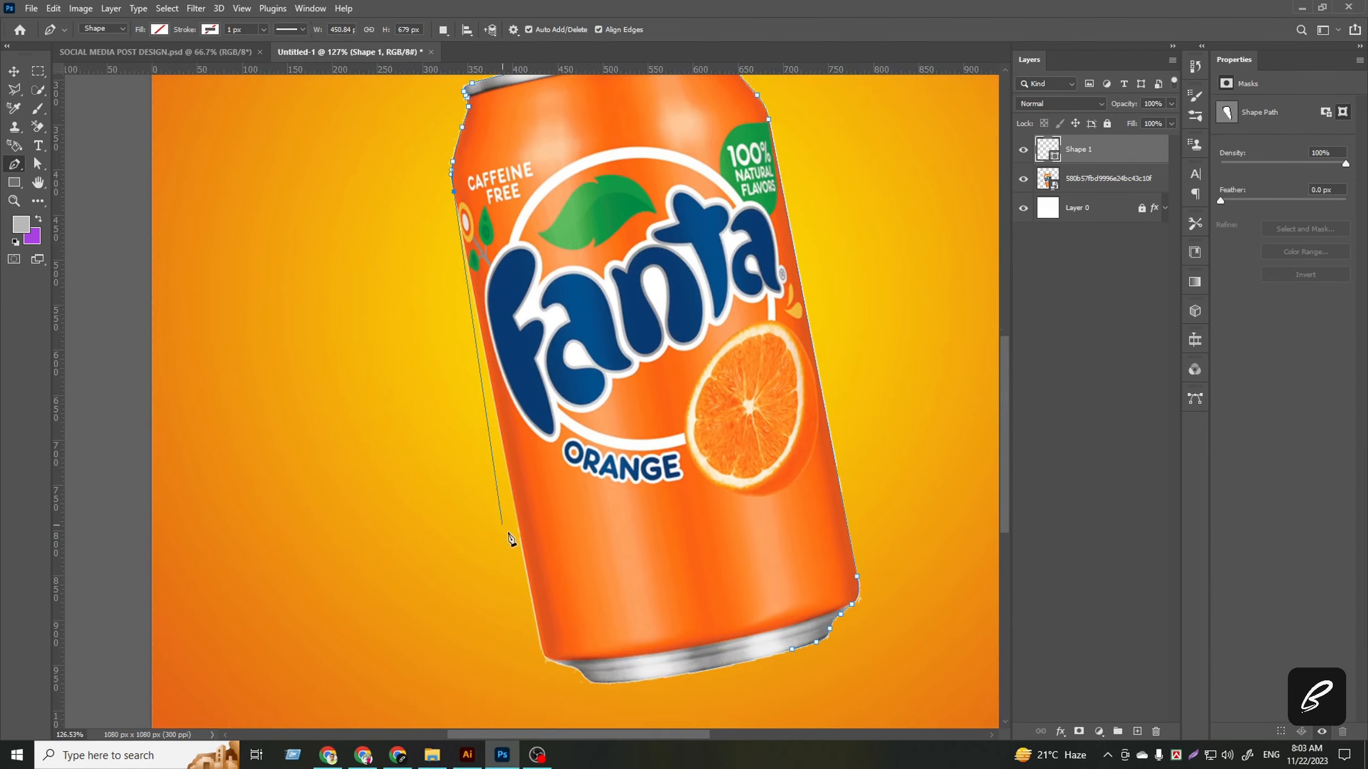
scroll(506, 533, up, 10)
click(603, 554)
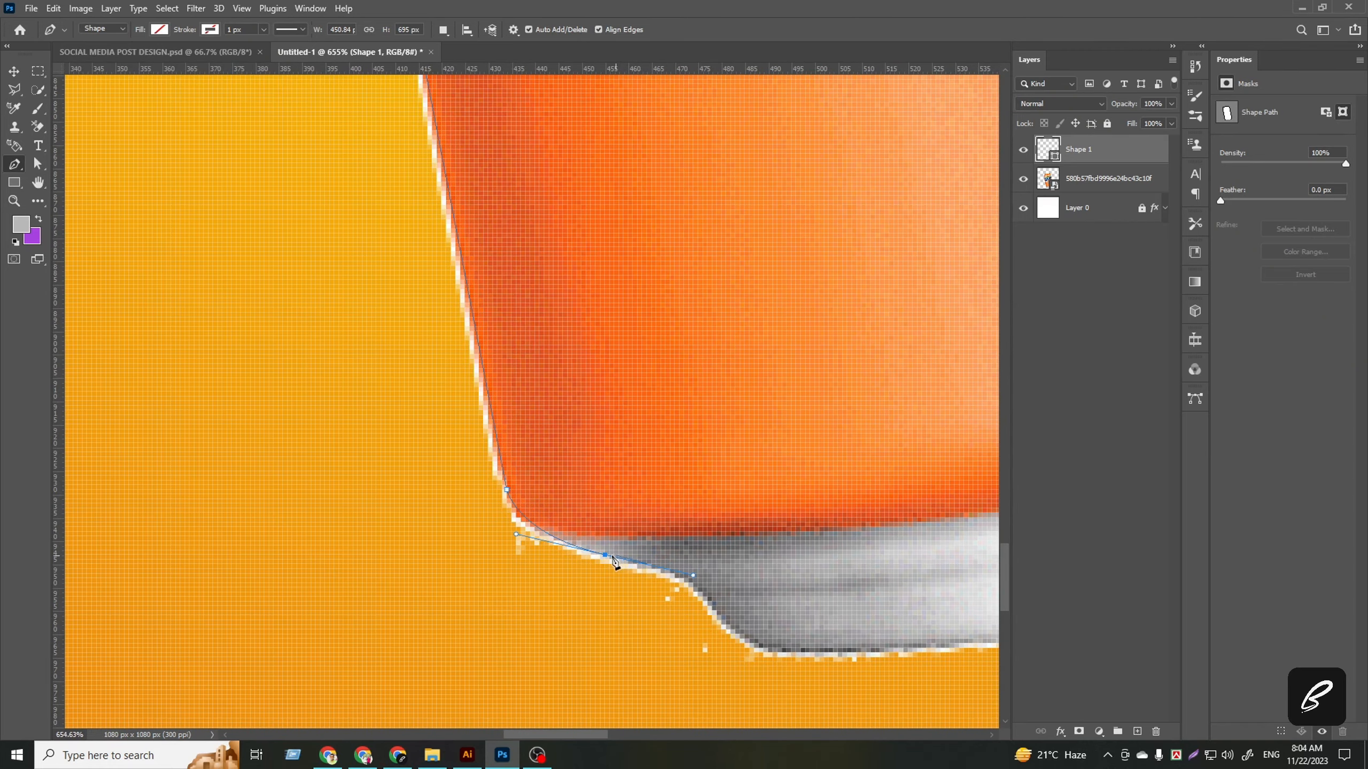
drag(635, 574, 533, 456)
drag(618, 502, 652, 567)
- Trace the bottom edge of the lower metal rim and close the path at its starting point
scroll(622, 509, down, 2)
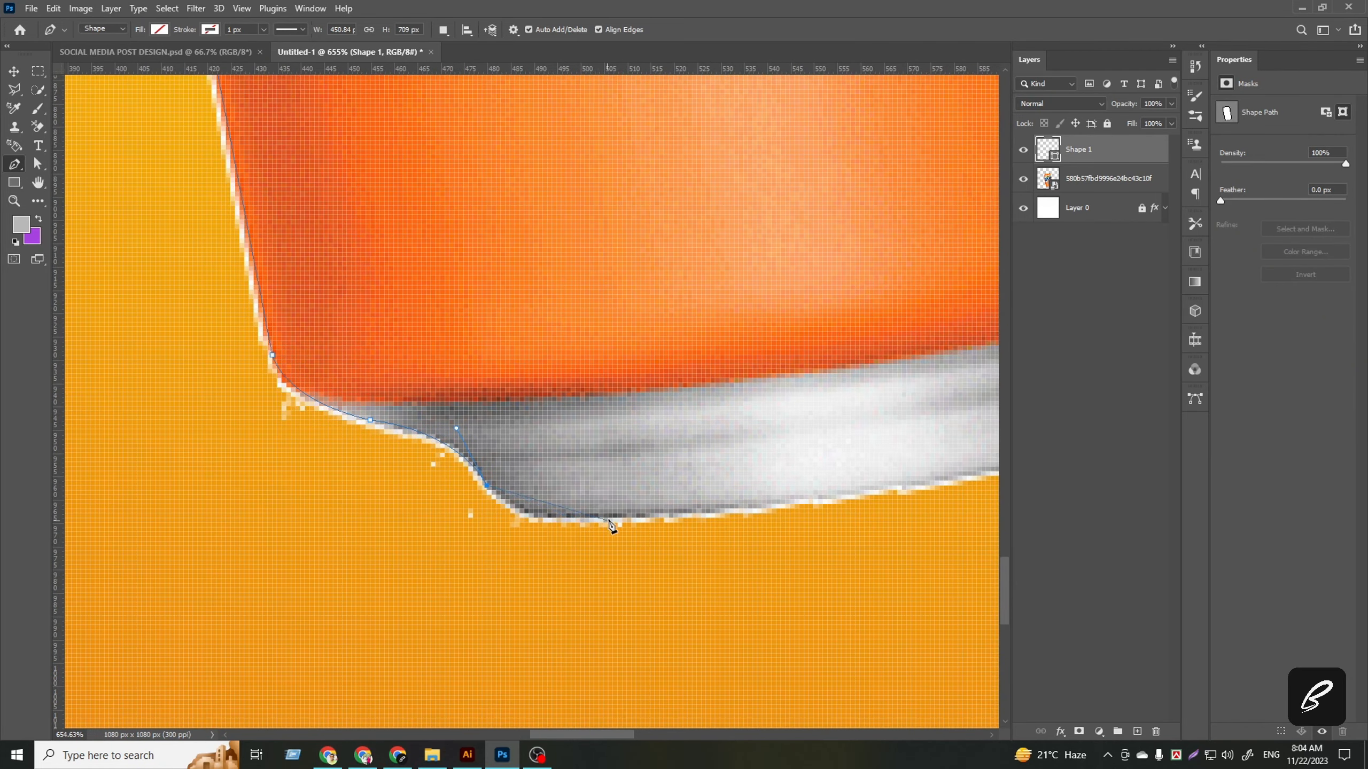
click(742, 534)
scroll(862, 521, right, 5)
click(608, 473)
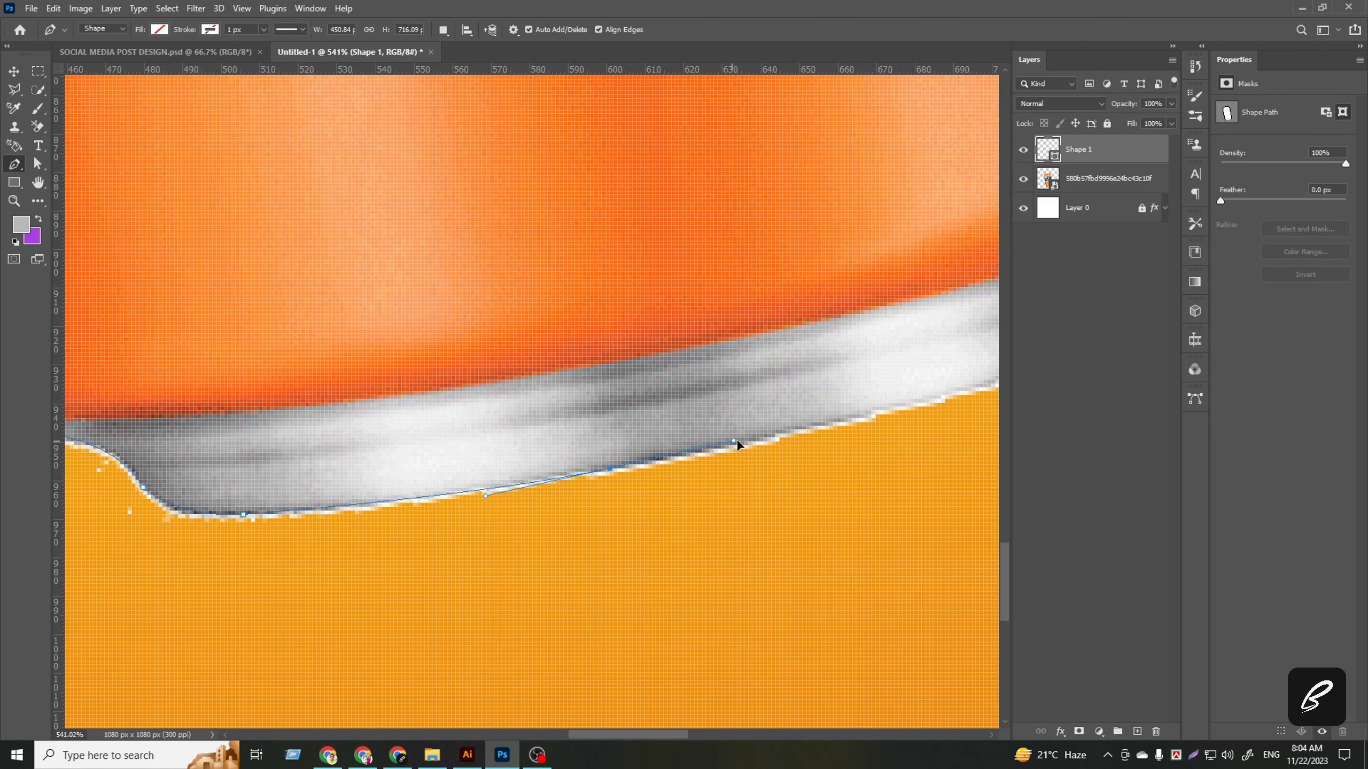
scroll(613, 474, down, 3)
scroll(573, 476, right, 5)
drag(656, 426, 711, 422)
- Convert the closed path into a selection, then copy the can from its image layer and paste it as a new layer
scroll(711, 421, down, 15)
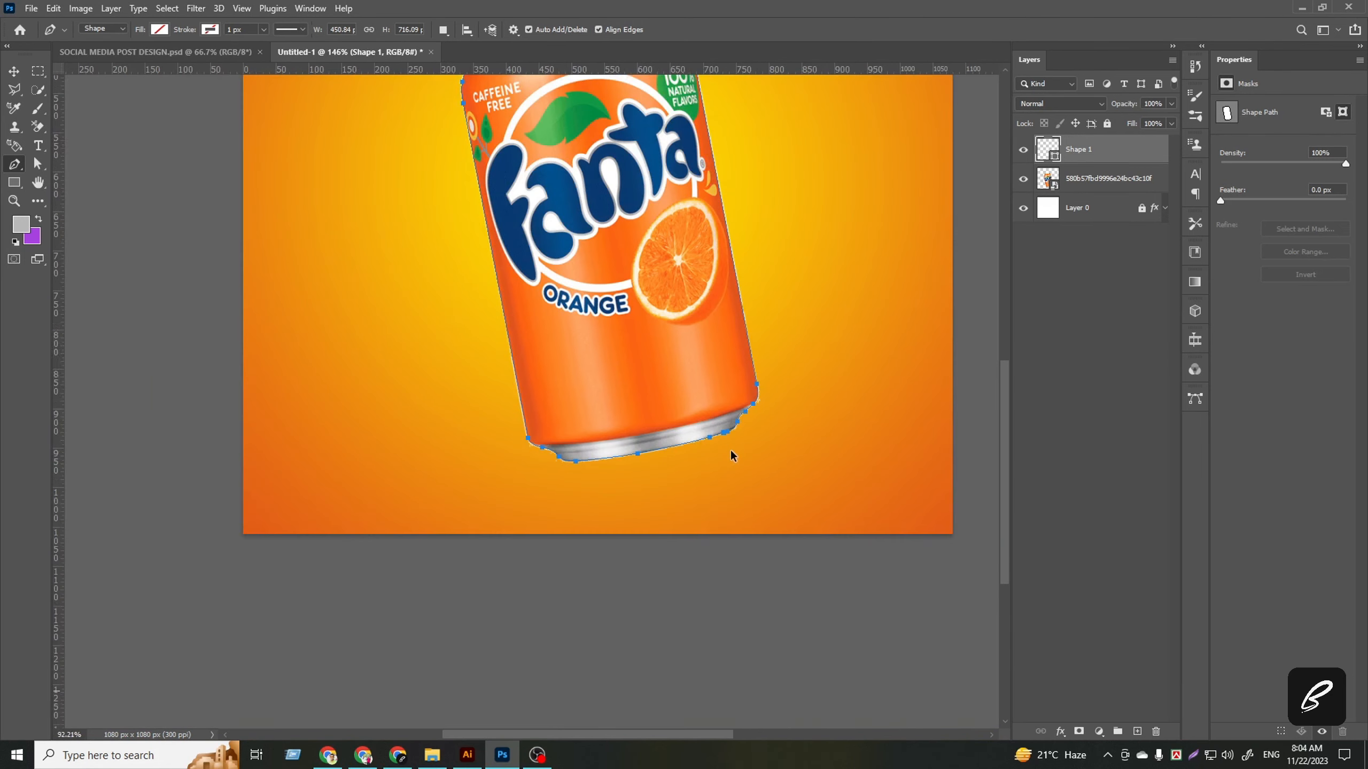
key(v)
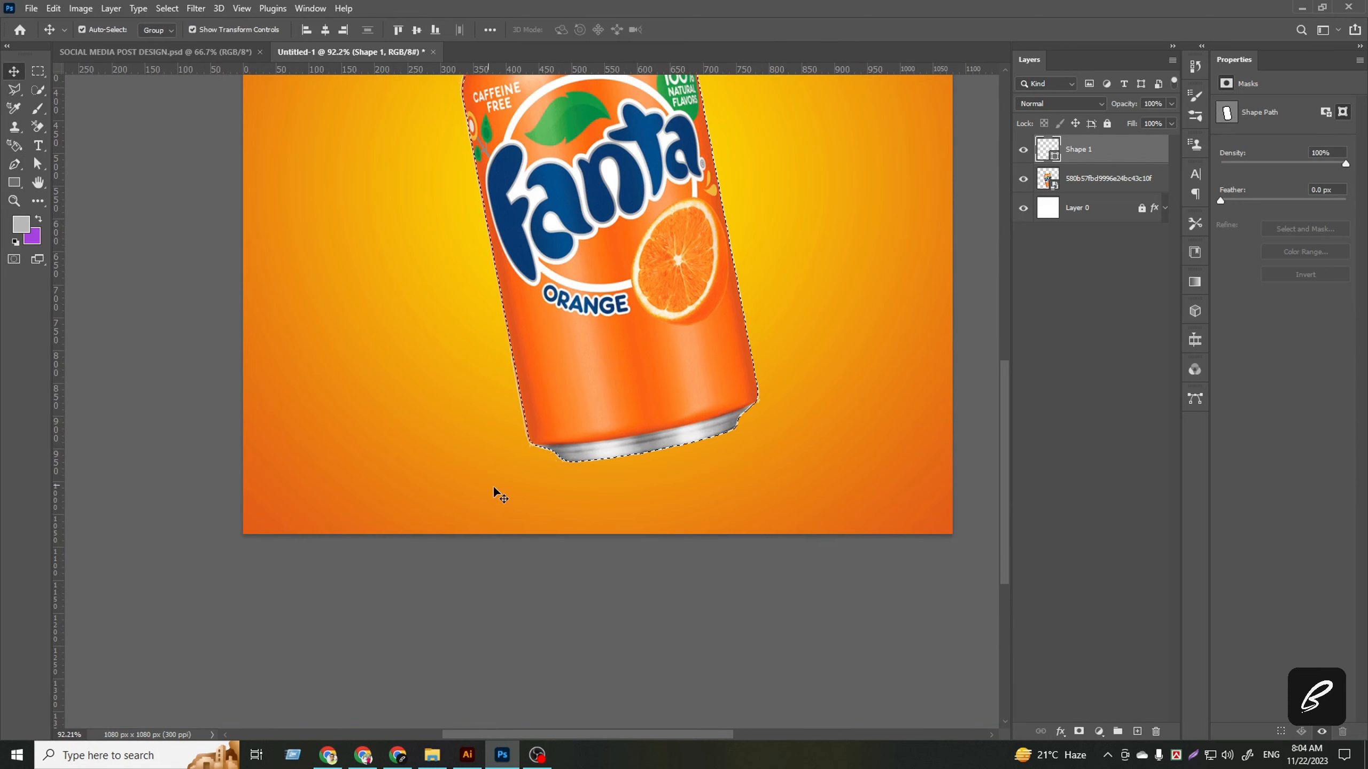
scroll(894, 235, up, 3)
key(ctrl+Return)
click(1102, 189)
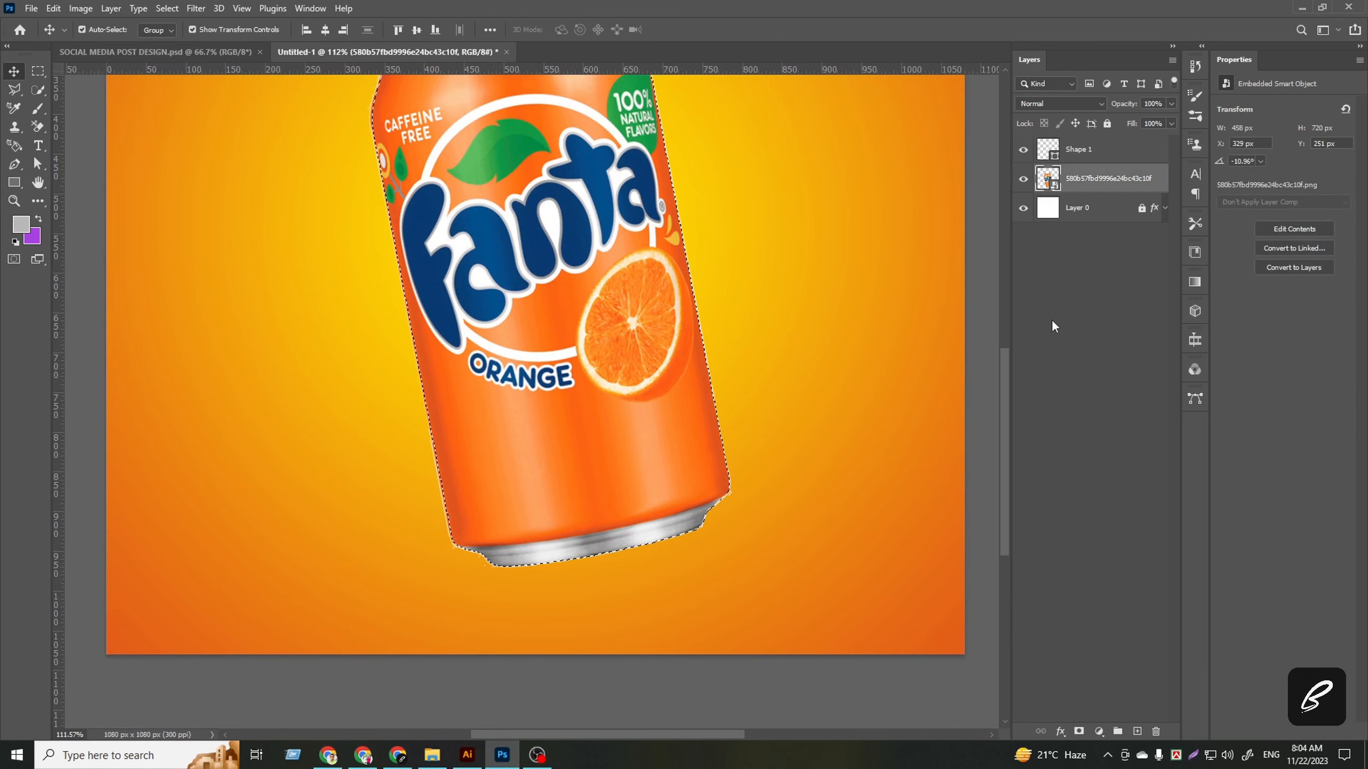
click(33, 9)
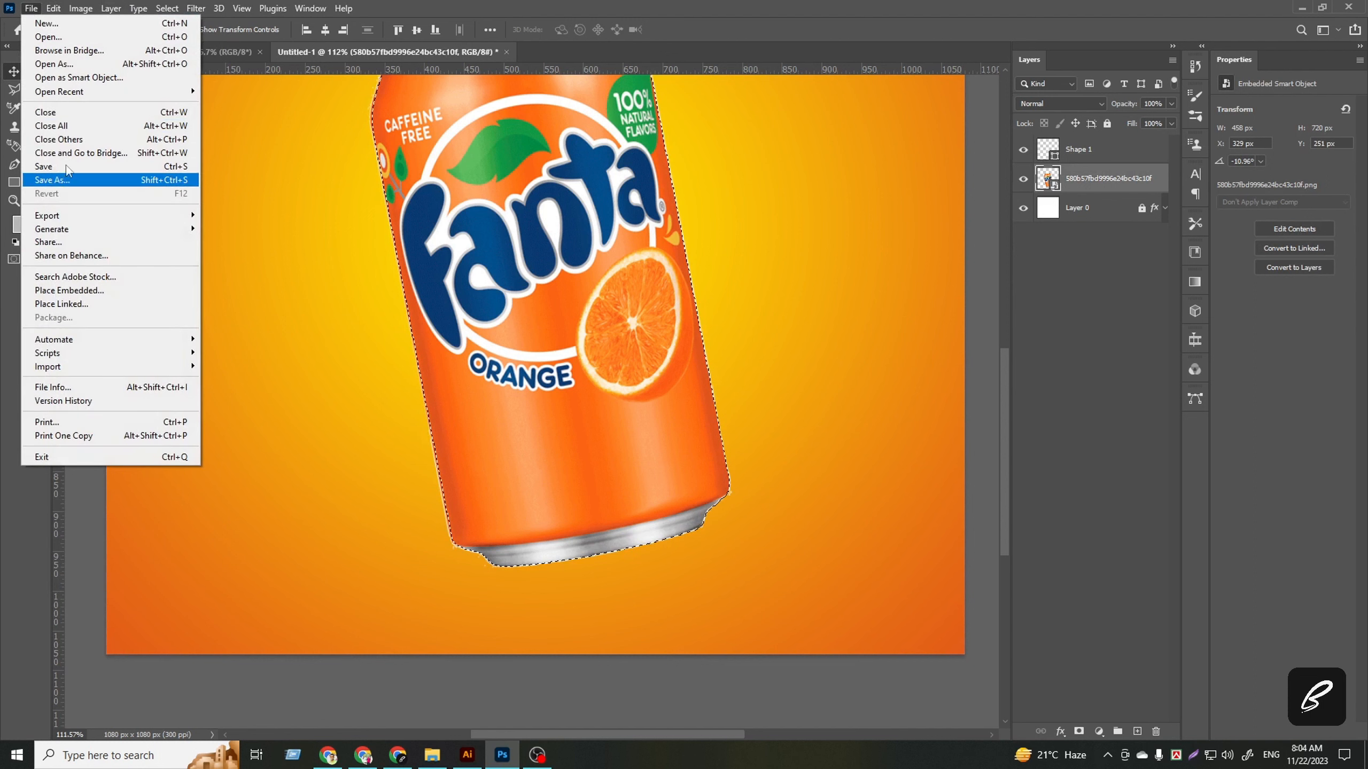
key(Escape)
click(53, 8)
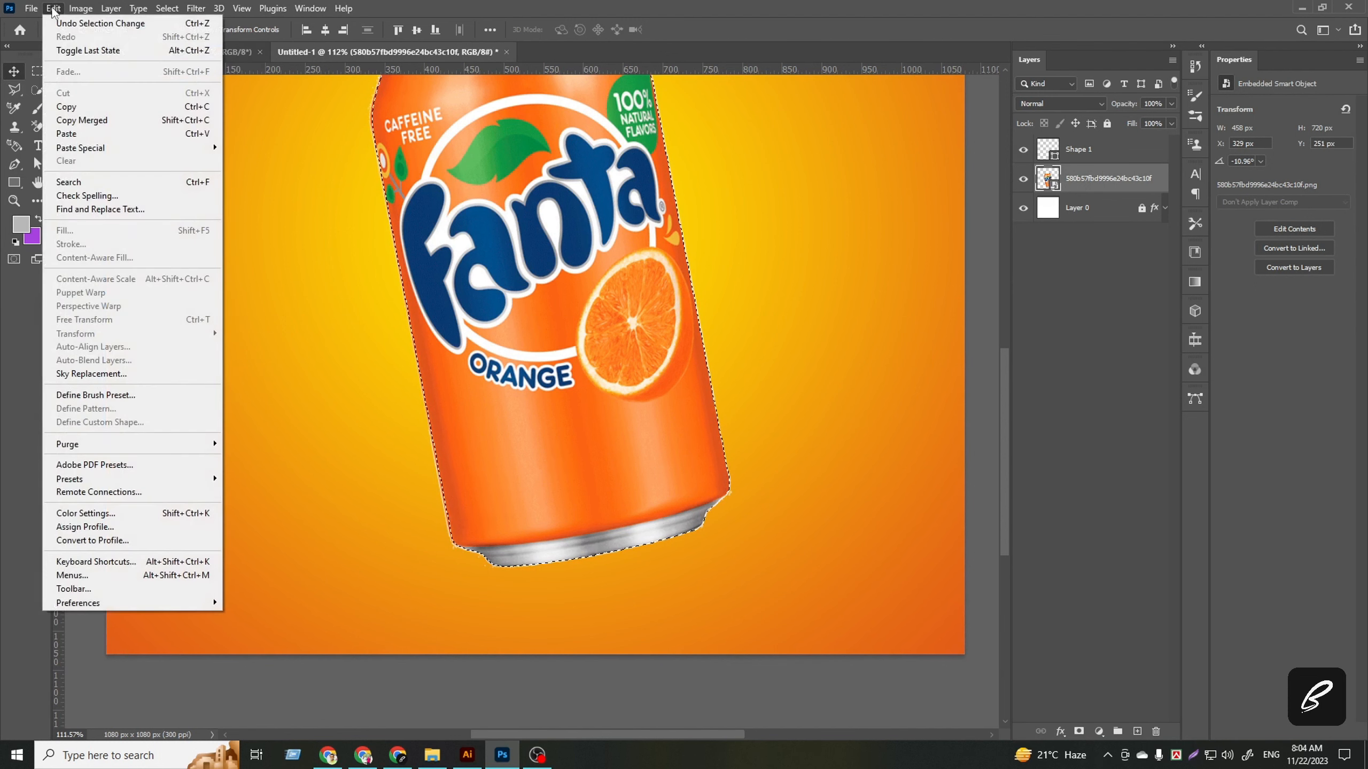
click(80, 135)
- Hide the original can image layer to check the edges of the cut-out, then delete that original layer
click(1069, 214)
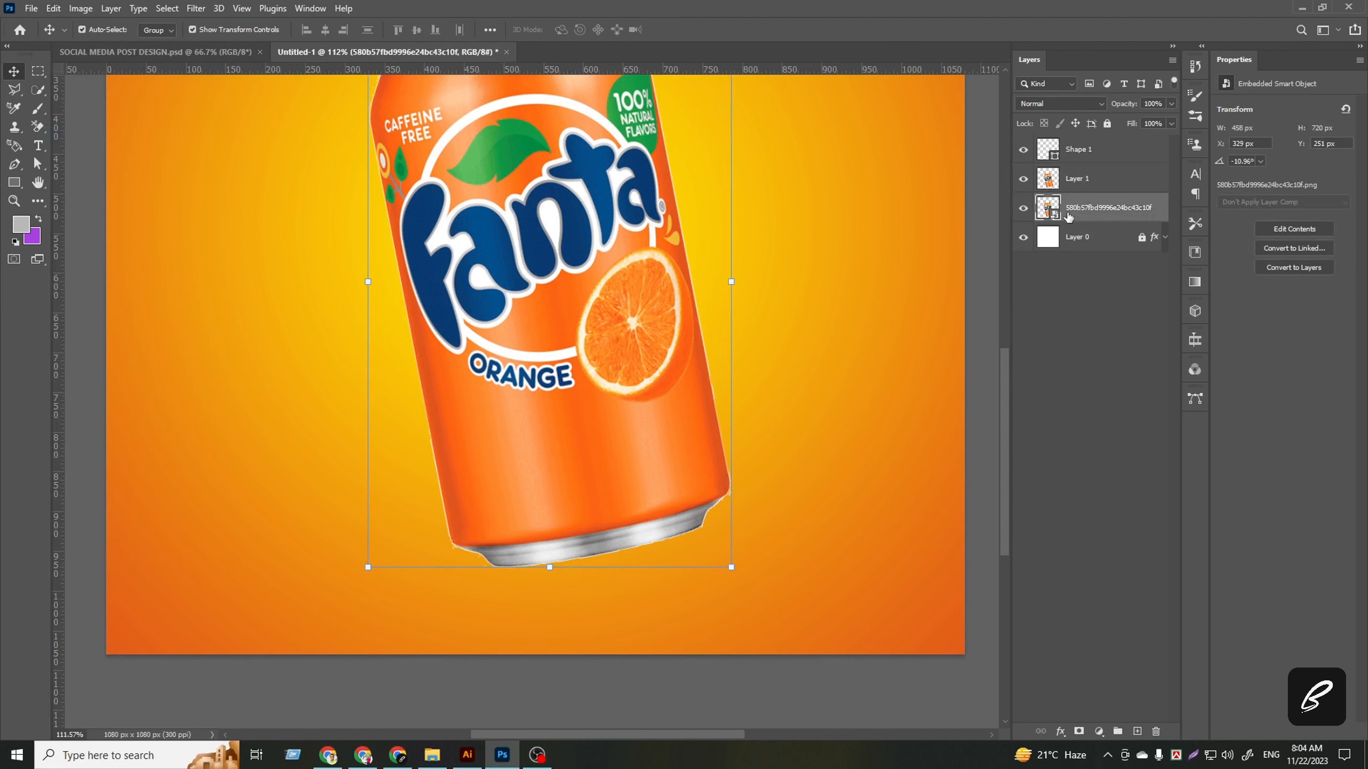
click(1026, 210)
scroll(480, 265, up, 4)
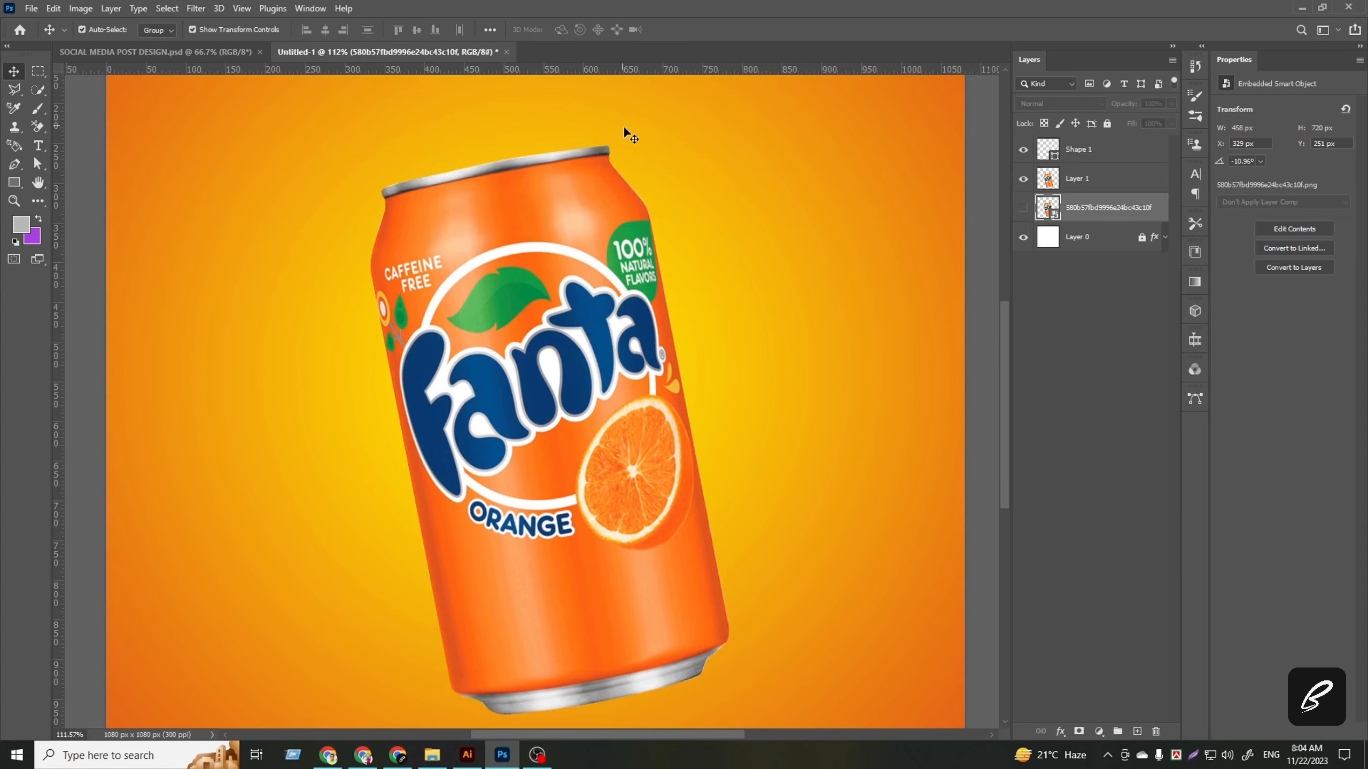
scroll(655, 215, up, 5)
scroll(712, 253, down, 4)
scroll(375, 439, up, 2)
scroll(350, 396, down, 6)
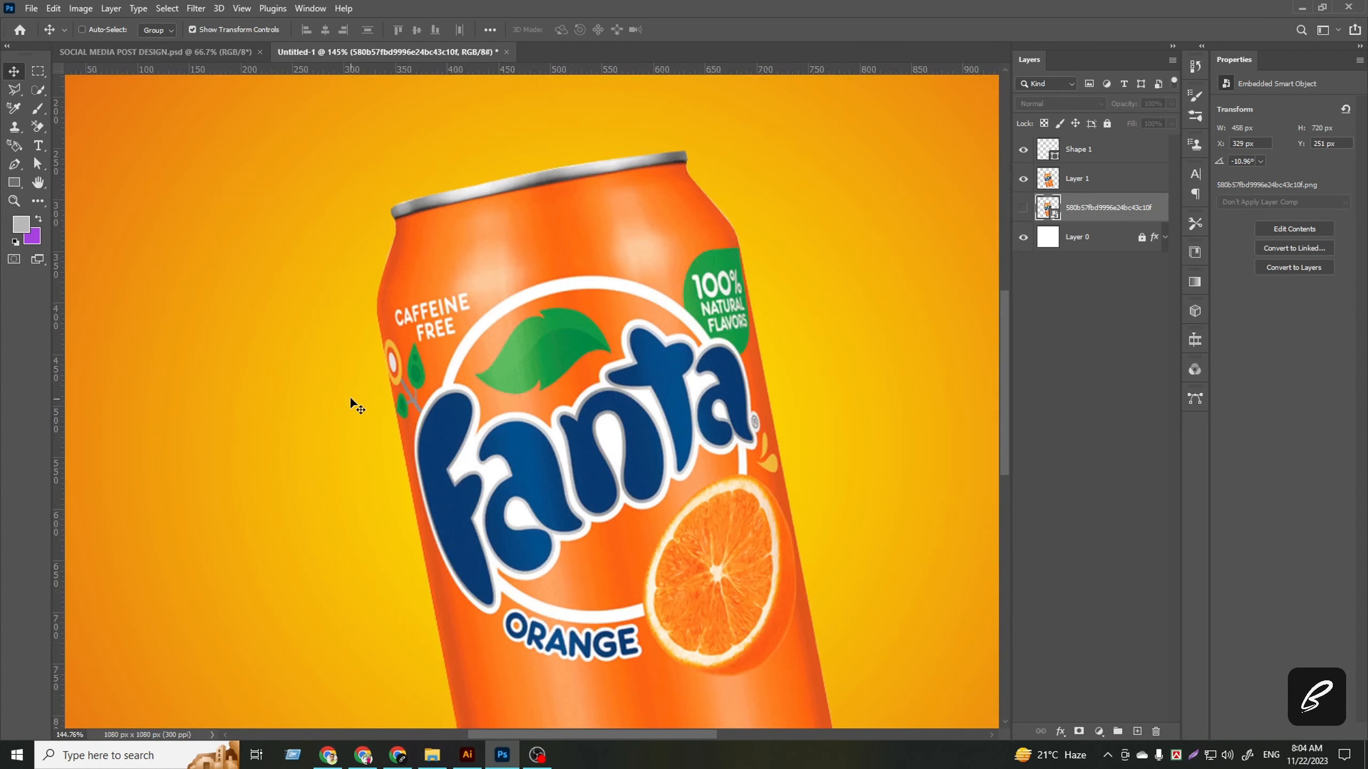
scroll(357, 360, down, 4)
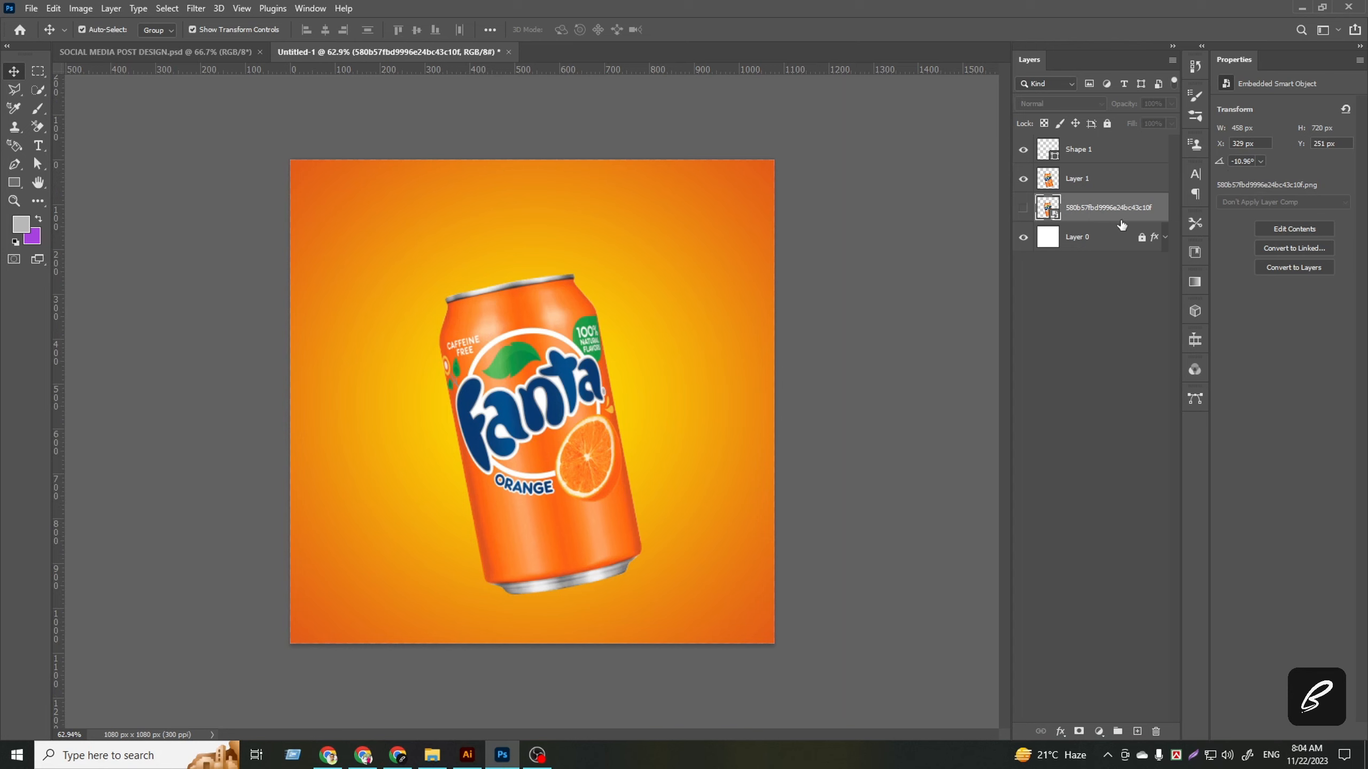
click(1156, 730)
click(619, 278)
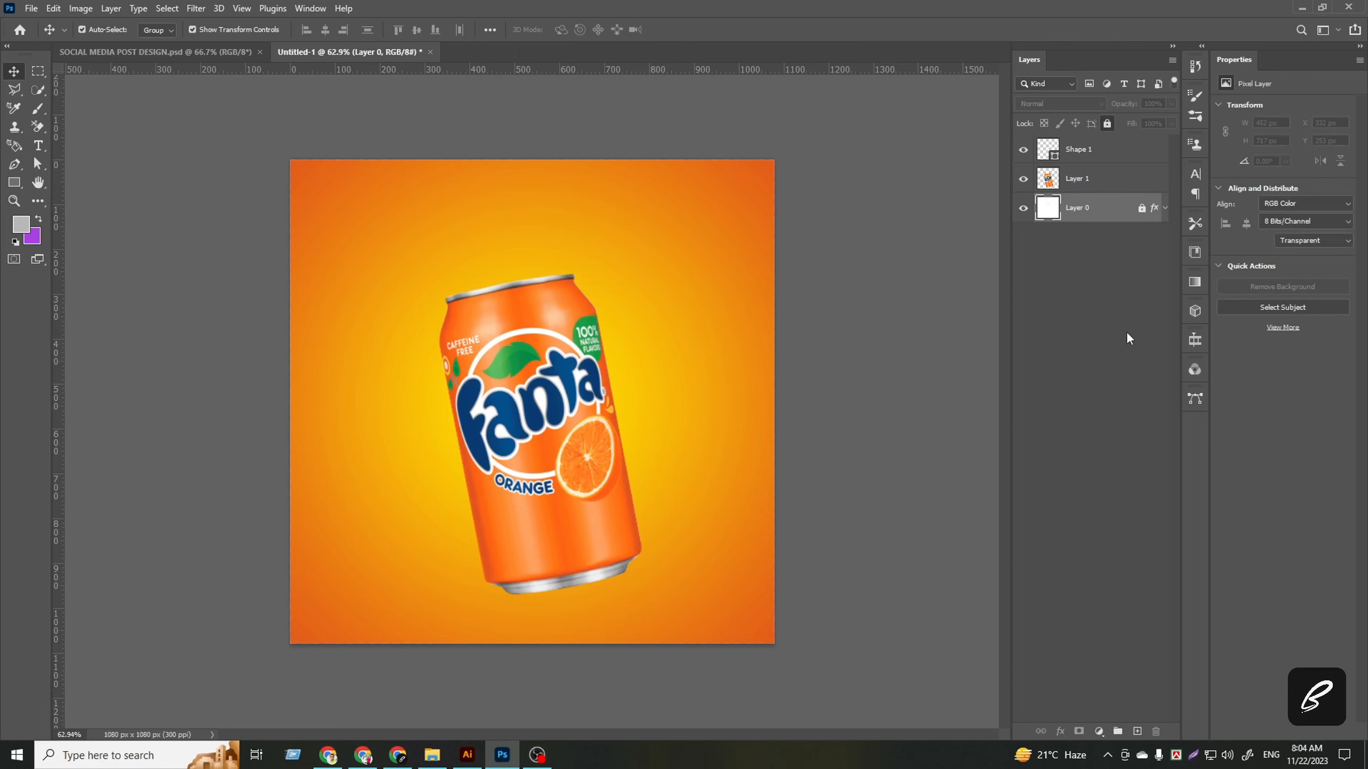
click(1130, 338)
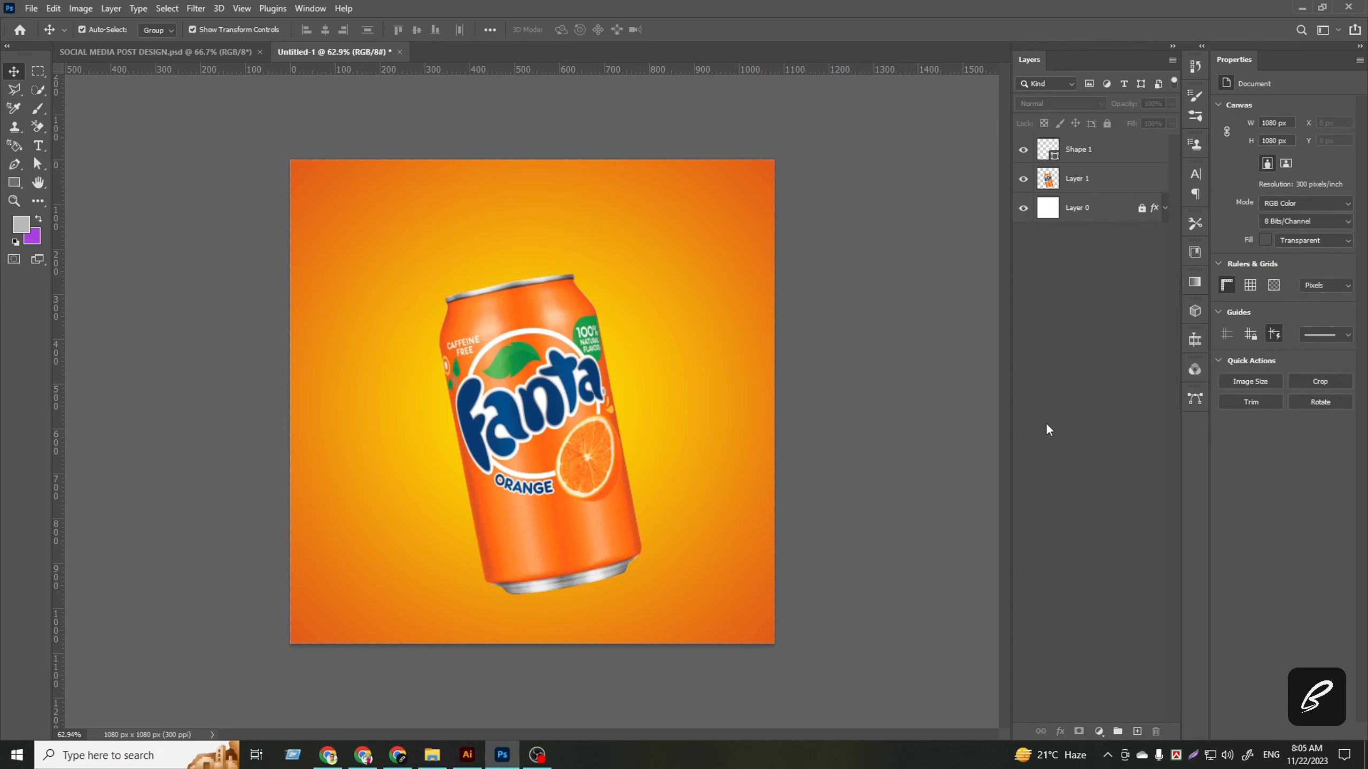
- Unlock Layer 0 and shift its gradient overlay's bright yellow centre upward behind the top of the can
click(1164, 208)
click(1089, 247)
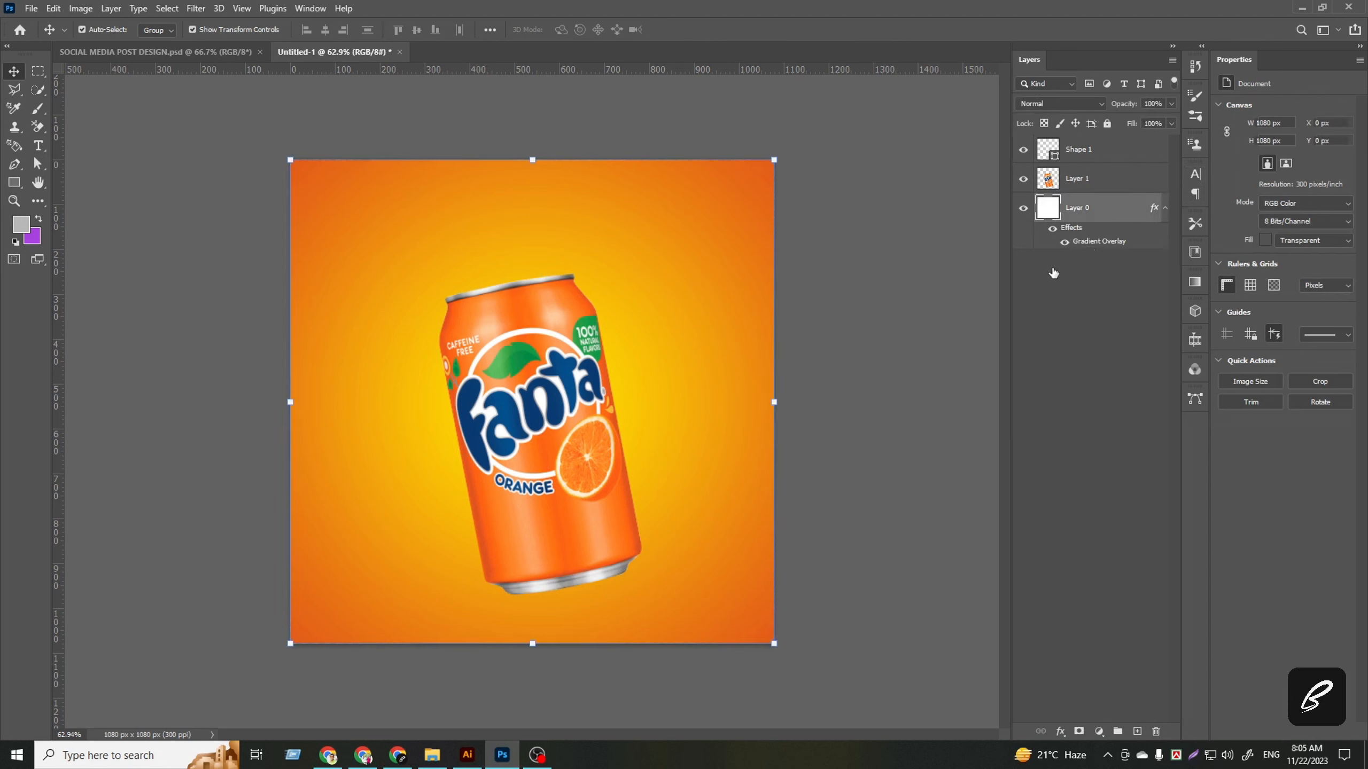
click(1099, 172)
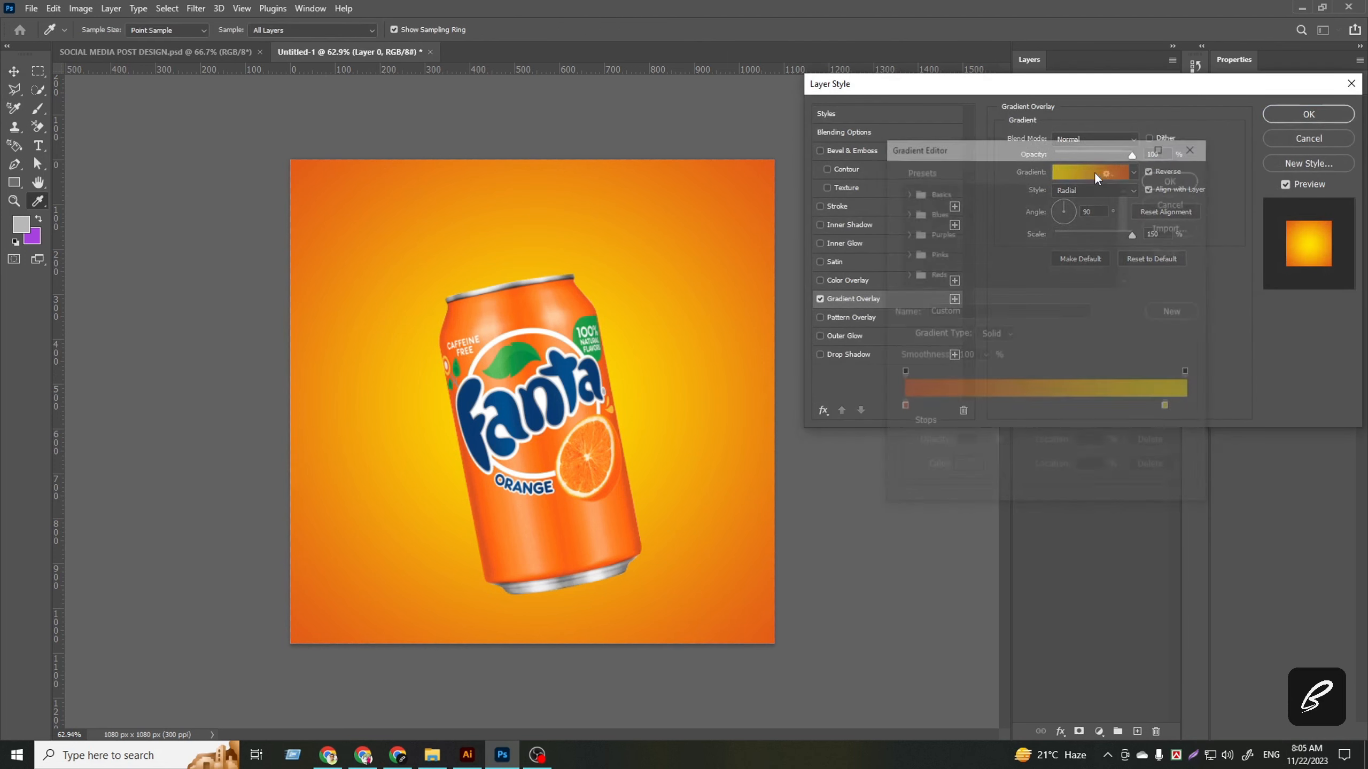
click(1174, 202)
drag(647, 432, 641, 364)
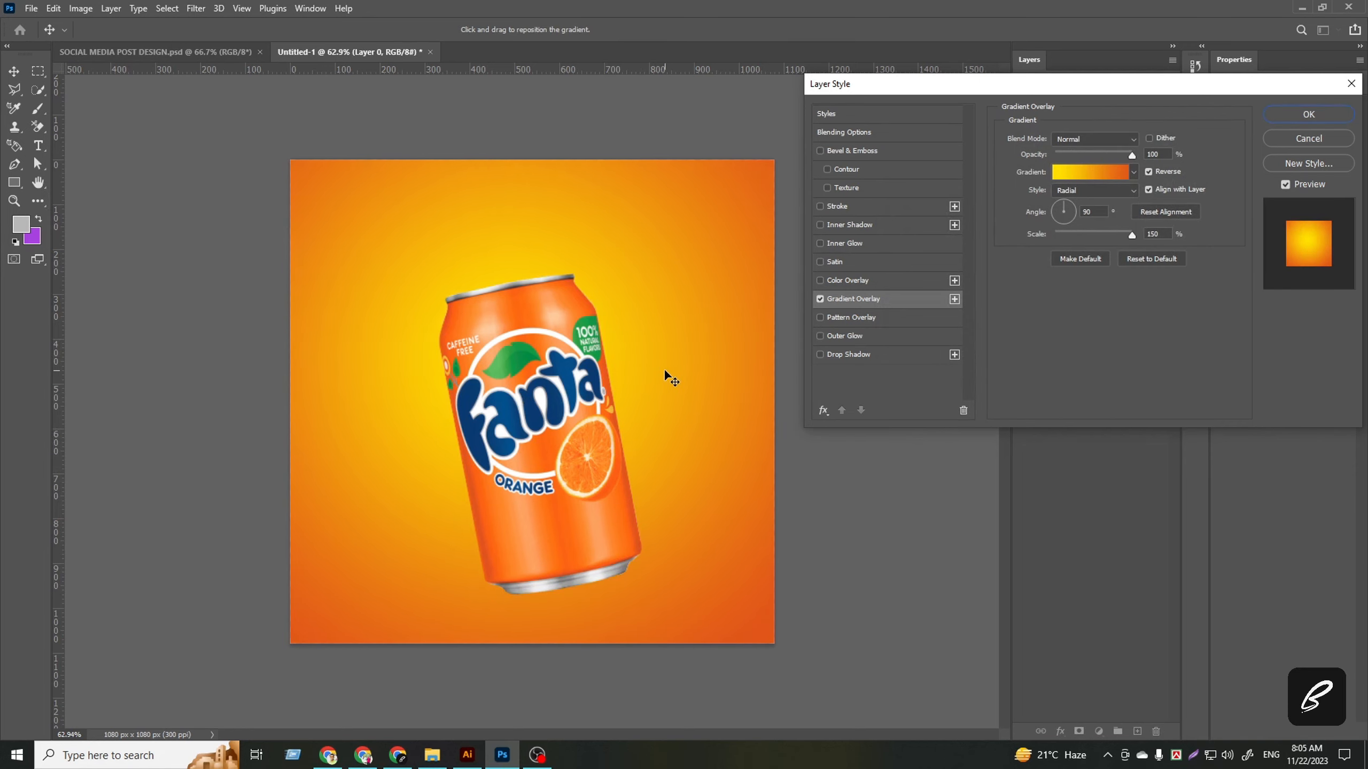
click(1318, 114)
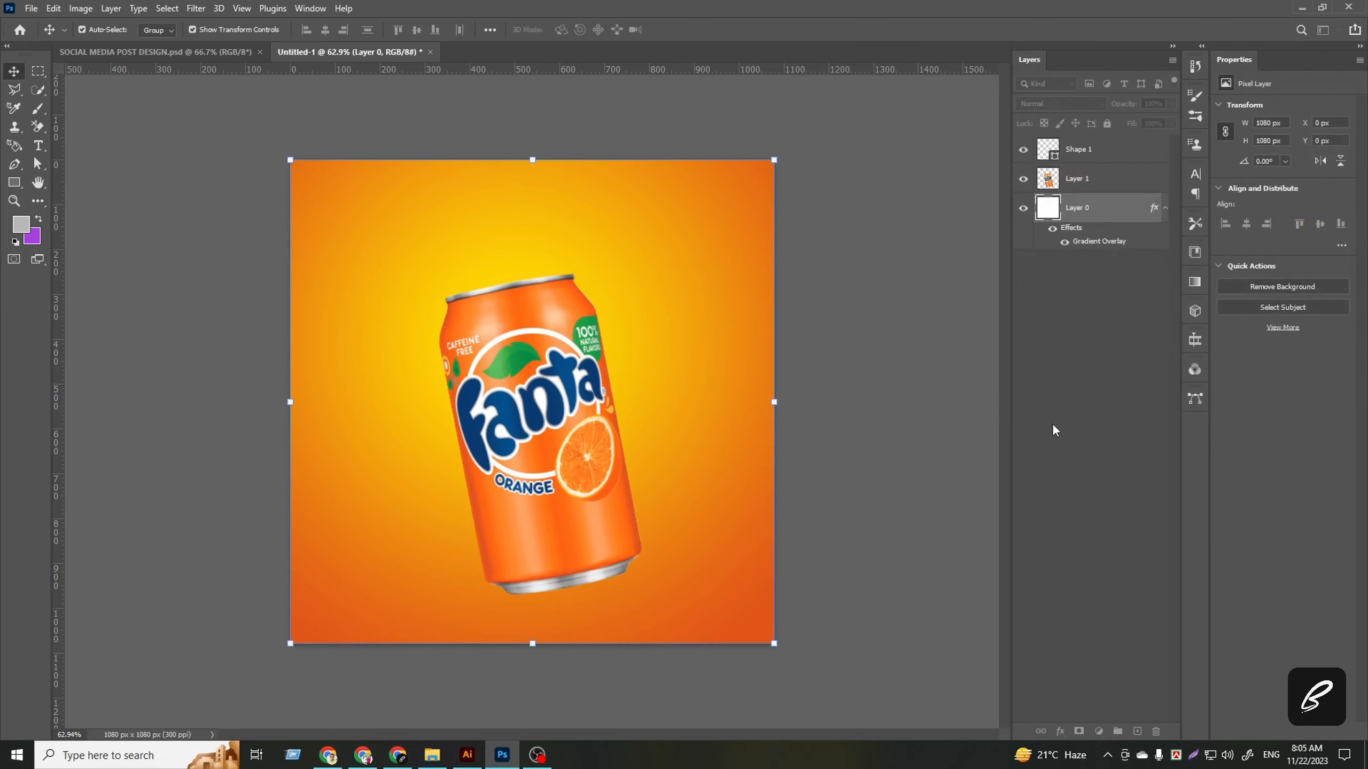
- Place the juice splash image pngwing.com (14).png as an embedded object and commit it at its default size
click(42, 8)
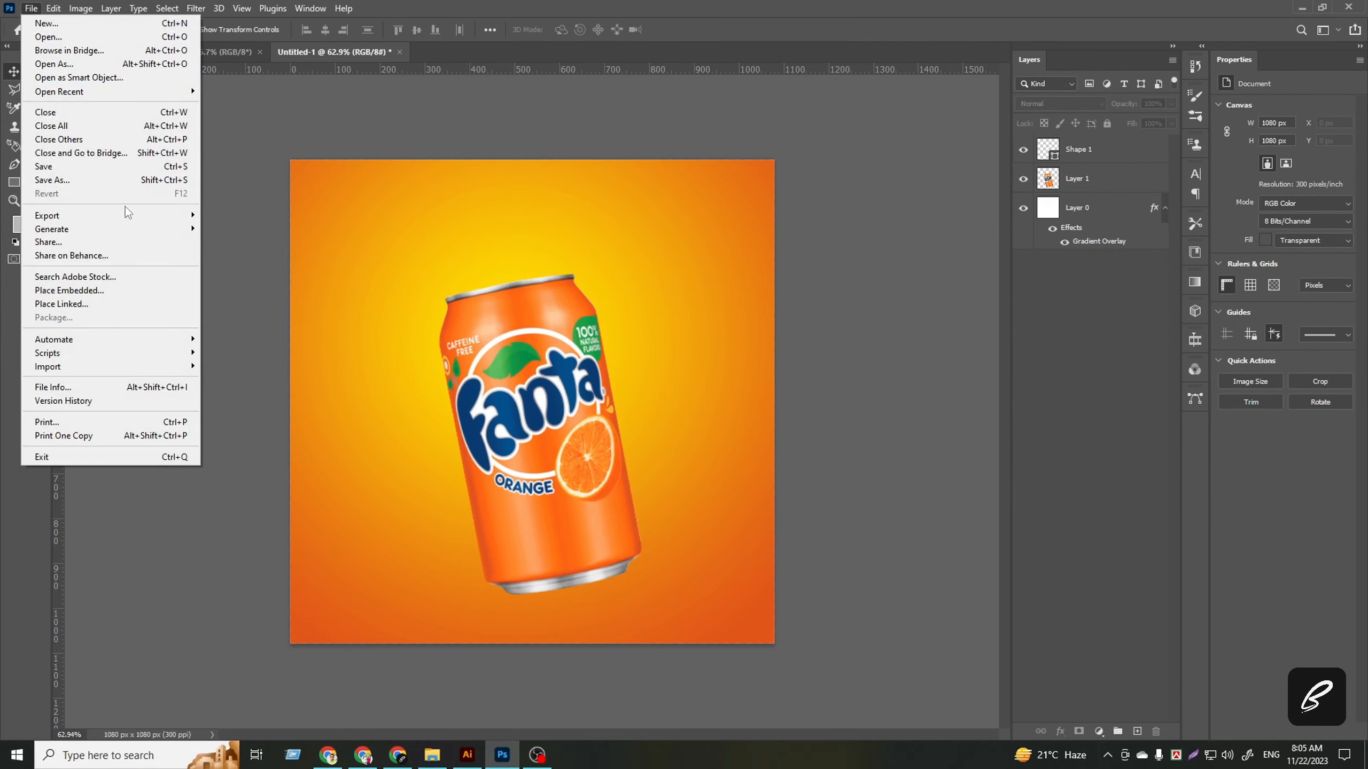
click(122, 290)
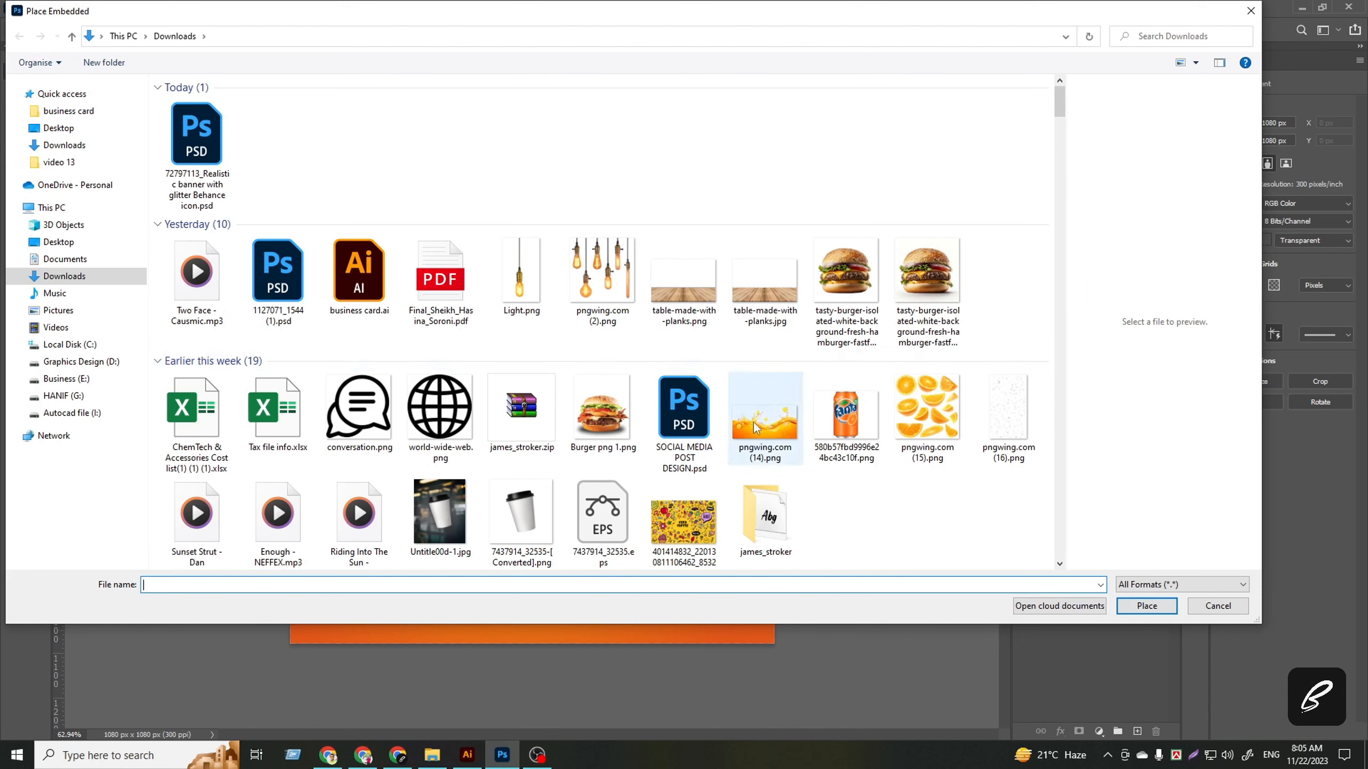
double_click(765, 423)
click(682, 29)
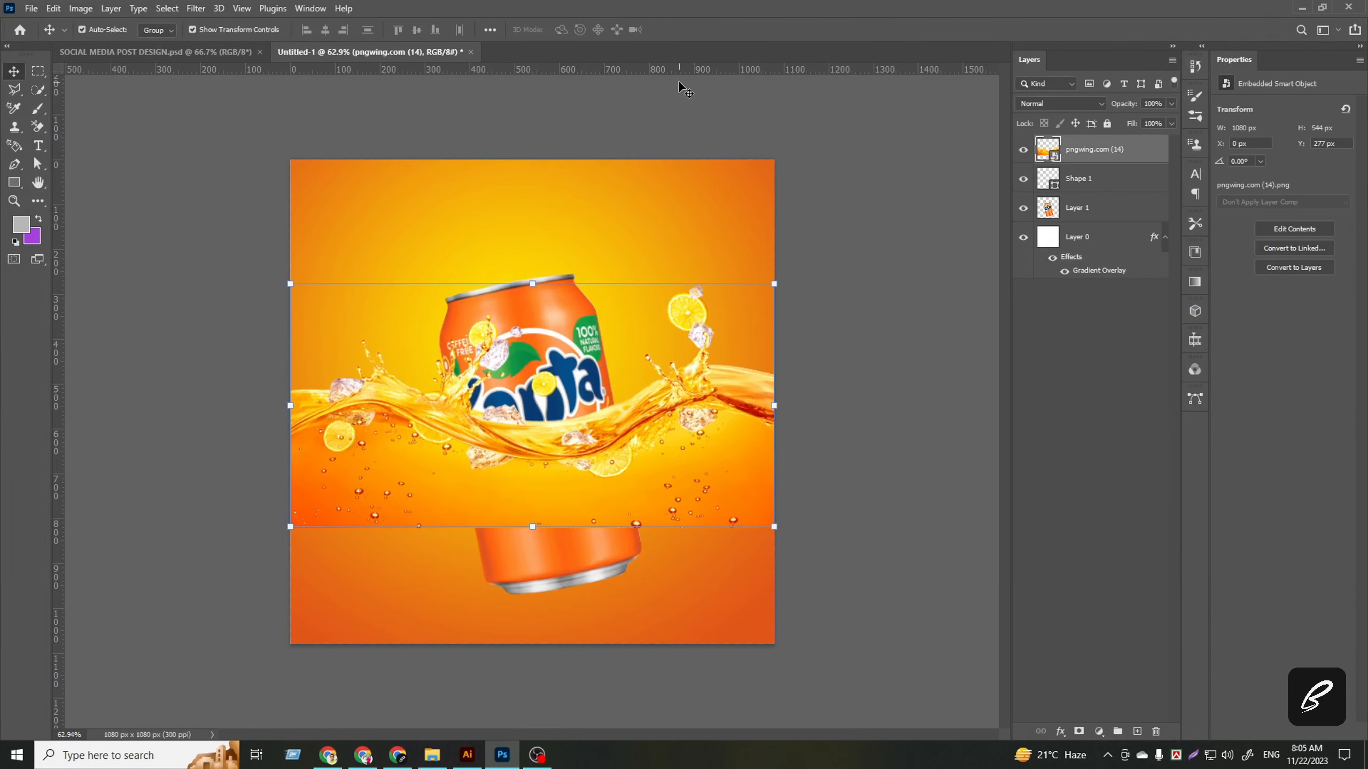
- Align the juice splash layer to the bottom edge of the canvas
click(490, 30)
click(532, 158)
click(525, 184)
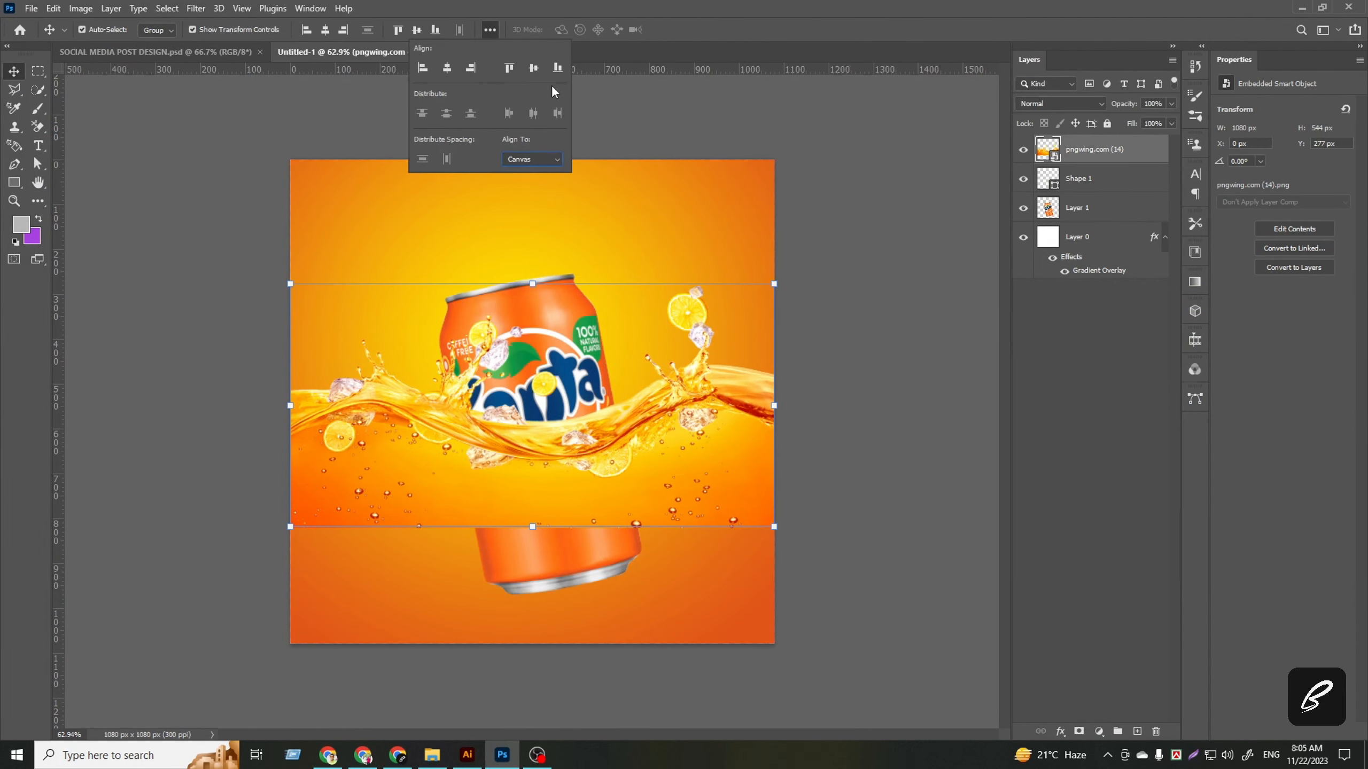
click(557, 68)
click(879, 343)
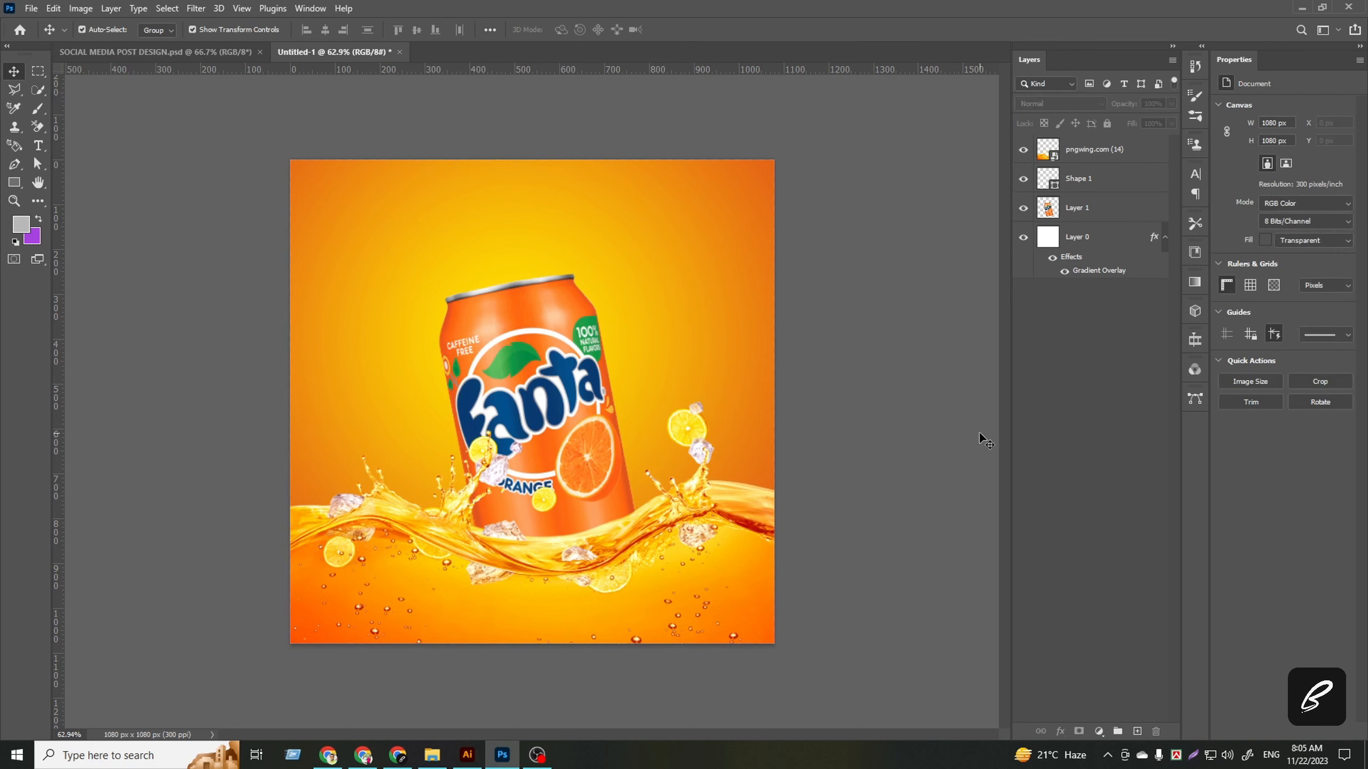
- Delete the leftover Shape 1 path layer
click(1119, 186)
drag(1118, 192, 1090, 141)
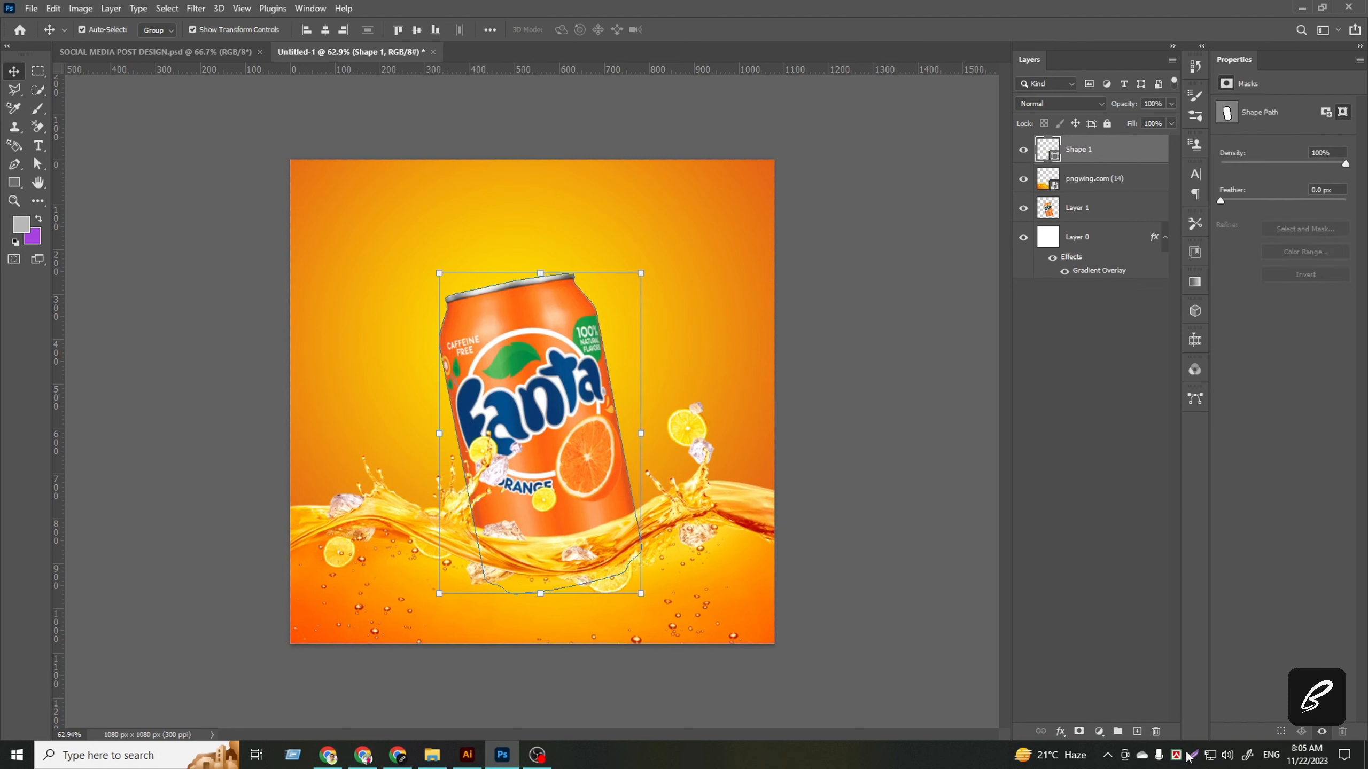
click(1156, 730)
key(Return)
- Move the can layer above the juice splash and scale the can up proportionally to 106.87%
click(1021, 150)
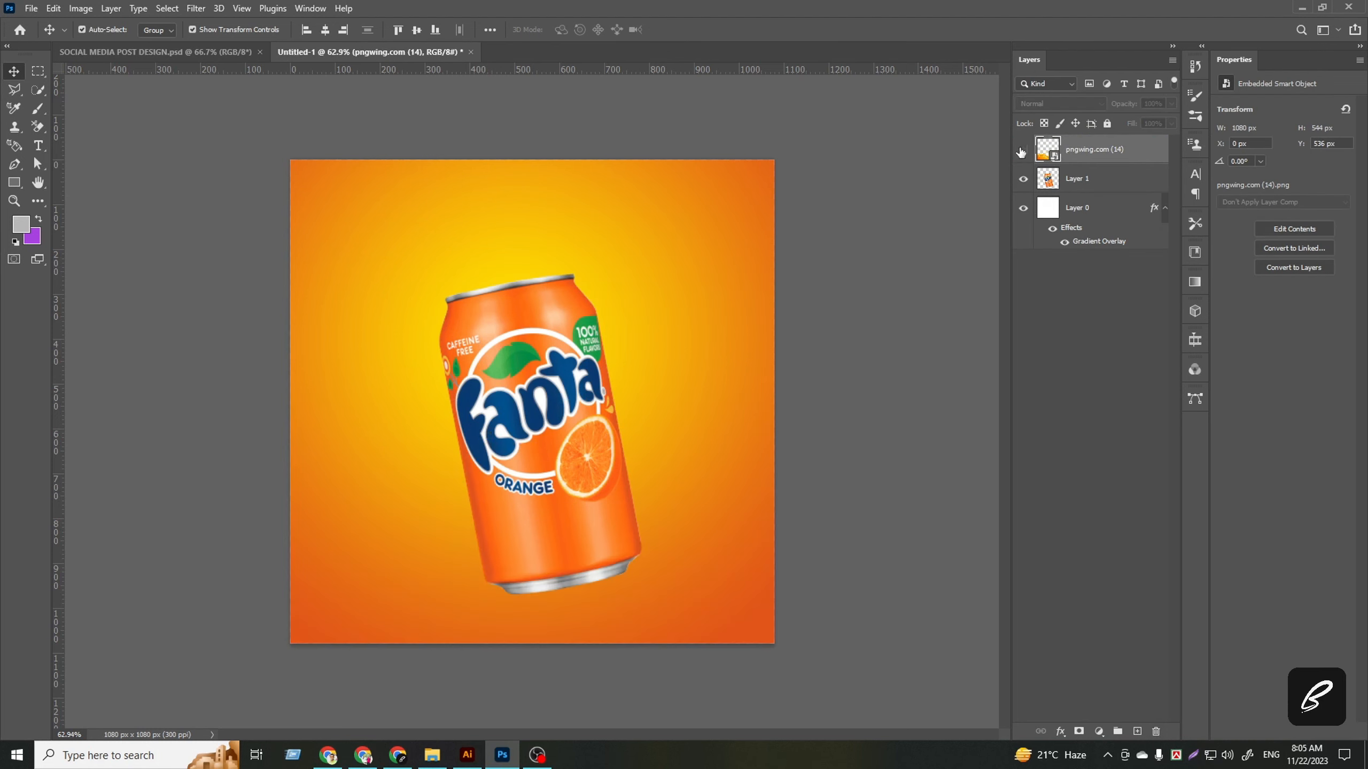
click(1020, 151)
click(1085, 183)
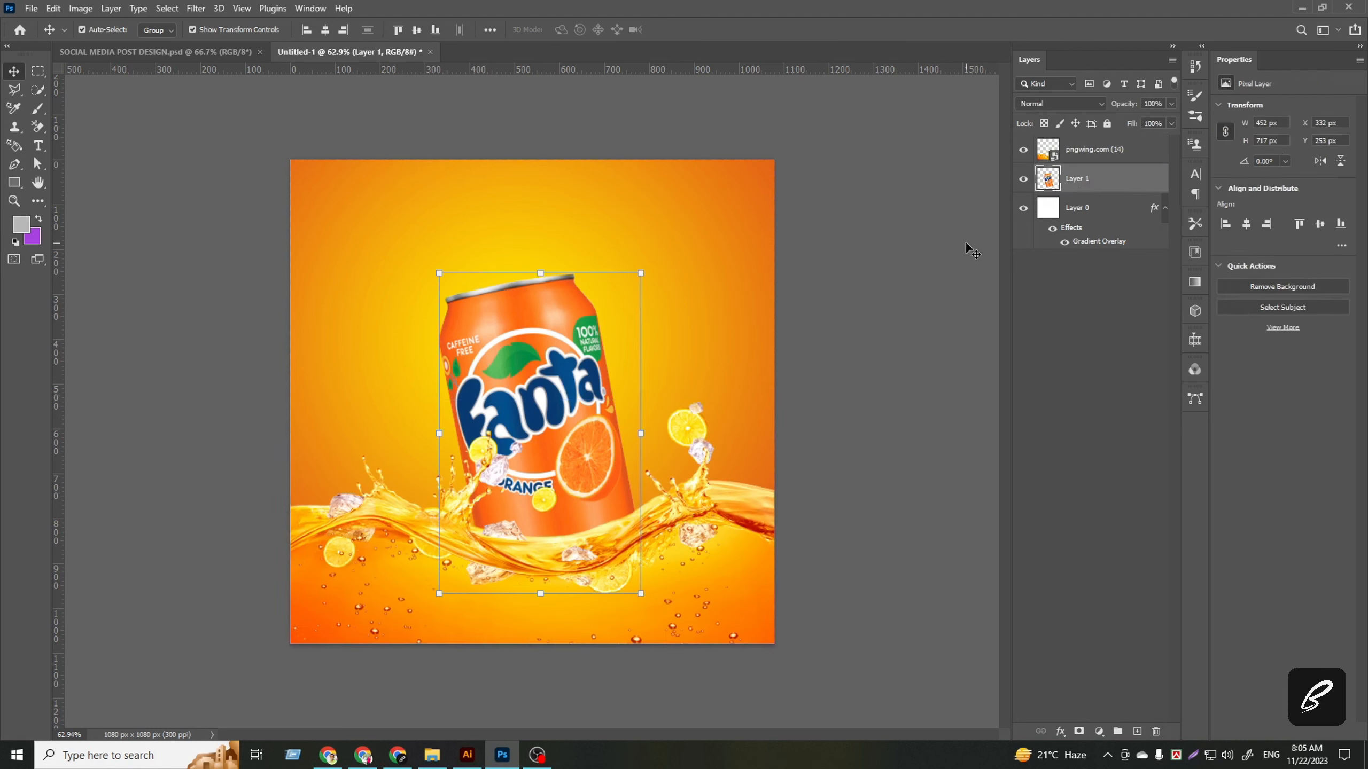
drag(1115, 182, 1104, 142)
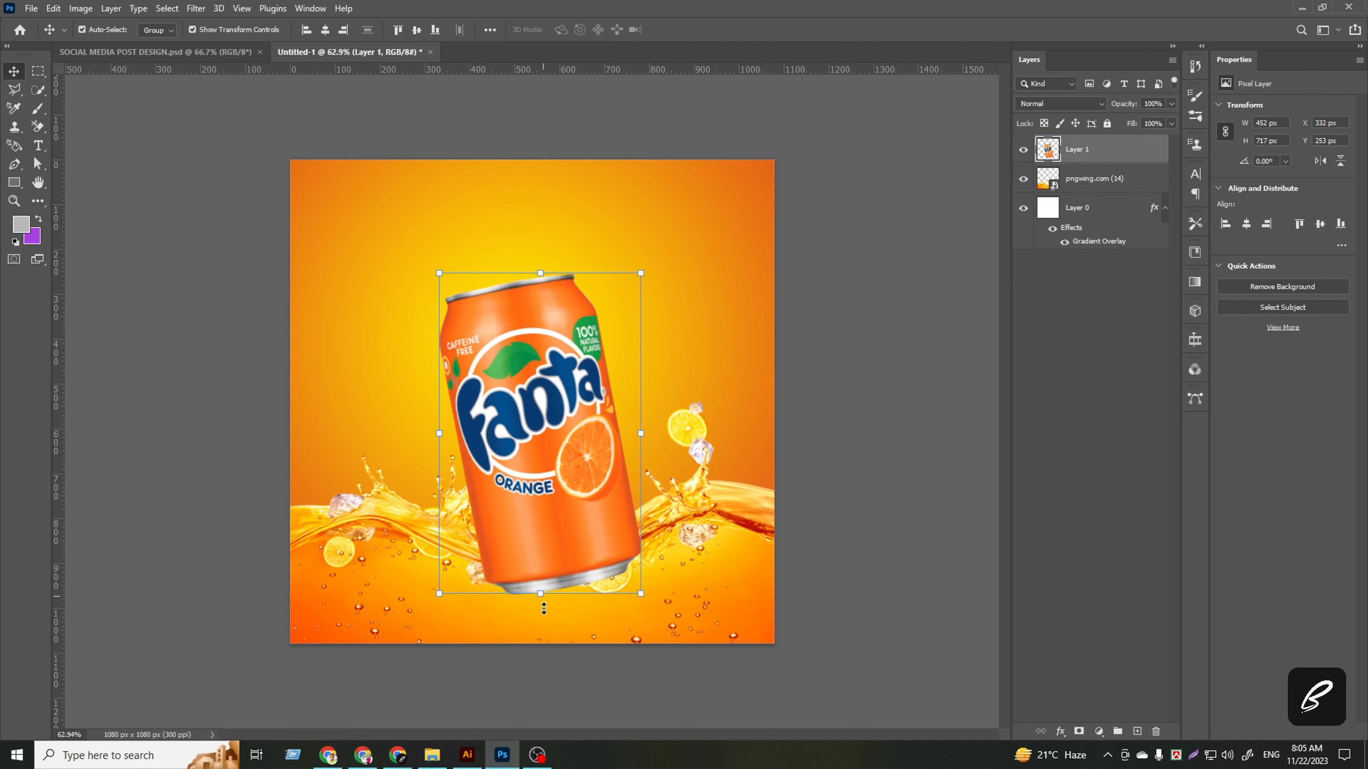
drag(543, 608, 544, 631)
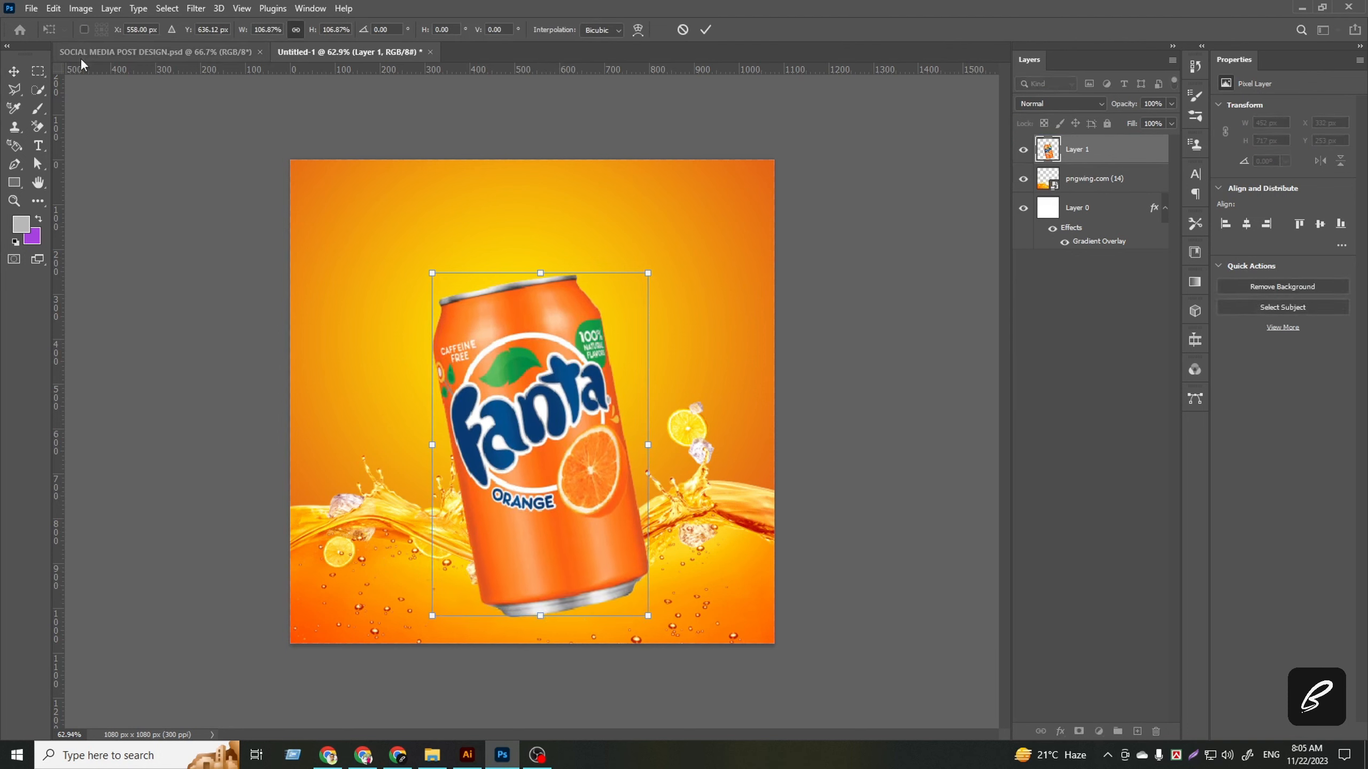
click(705, 29)
- Enlarge the juice splash proportionally to 61.78% so it extends past both sides and the lower edge of the canvas
click(1093, 179)
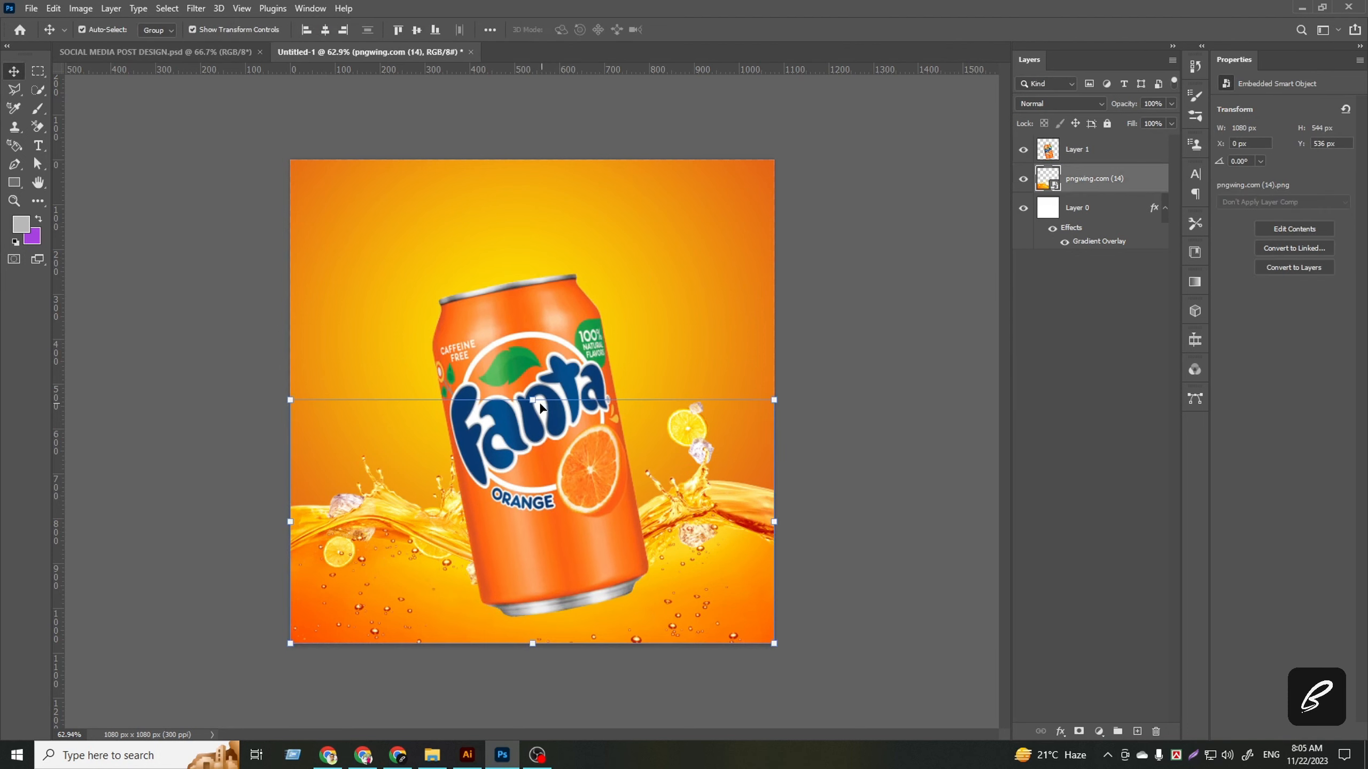
drag(531, 401, 531, 379)
drag(534, 617, 537, 662)
drag(709, 589, 724, 596)
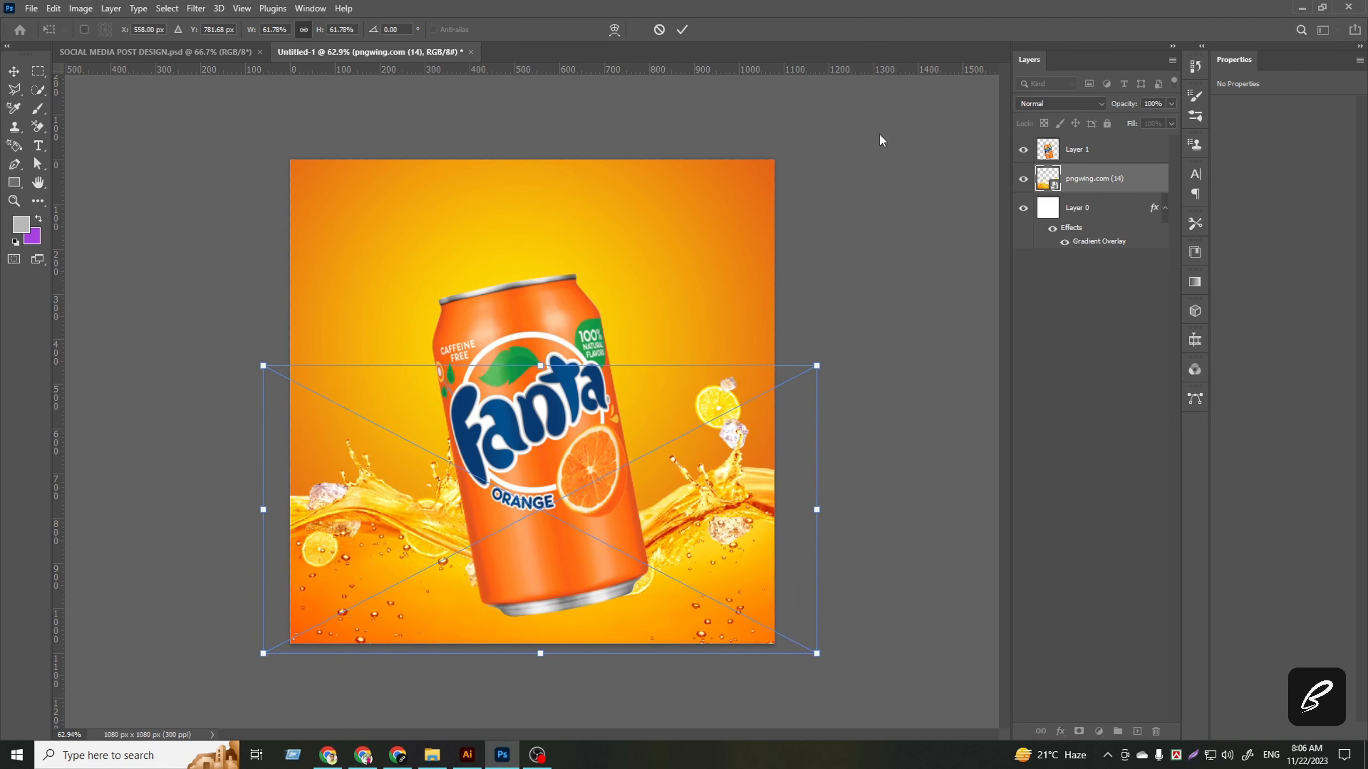
click(682, 29)
- Draw a rectangular marquee around the whole splash across the canvas width, then copy it and paste it as a new layer
key(m)
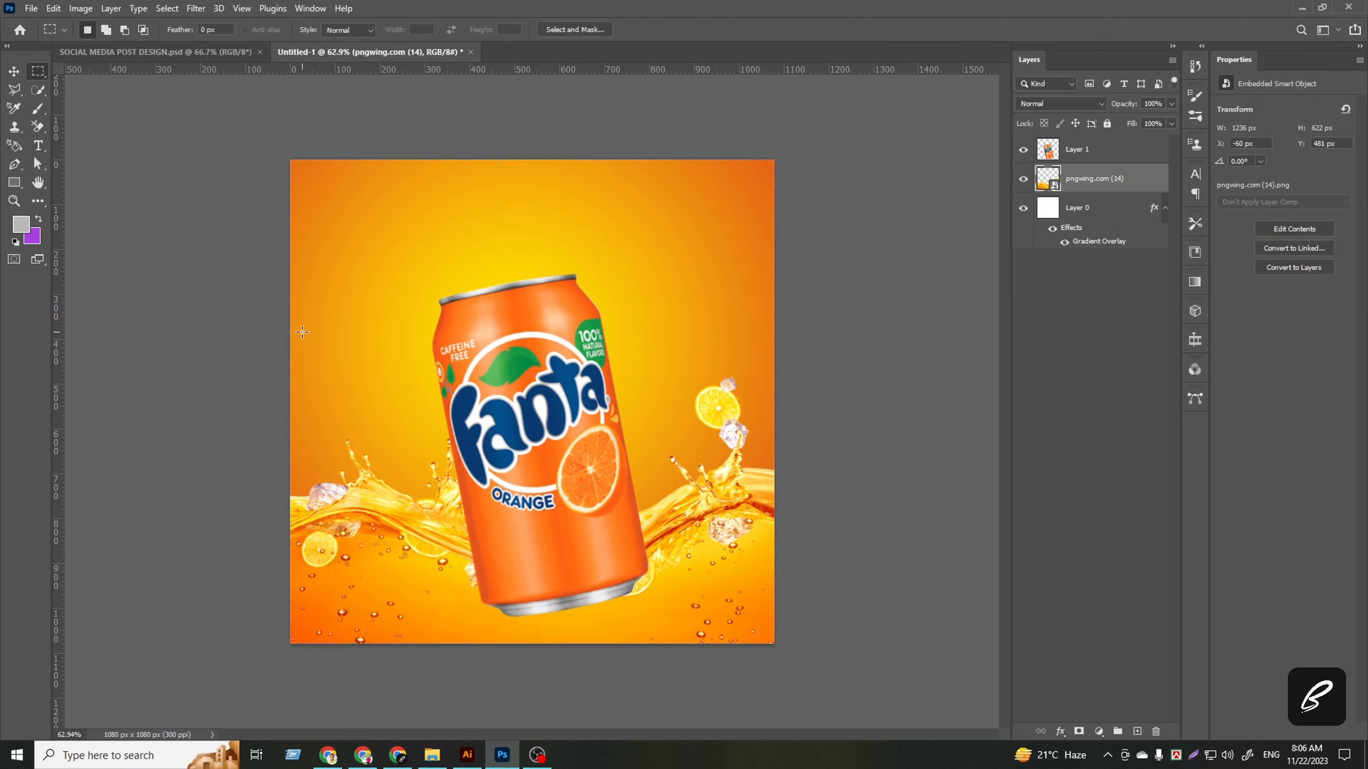
drag(281, 328, 865, 699)
click(53, 8)
click(66, 106)
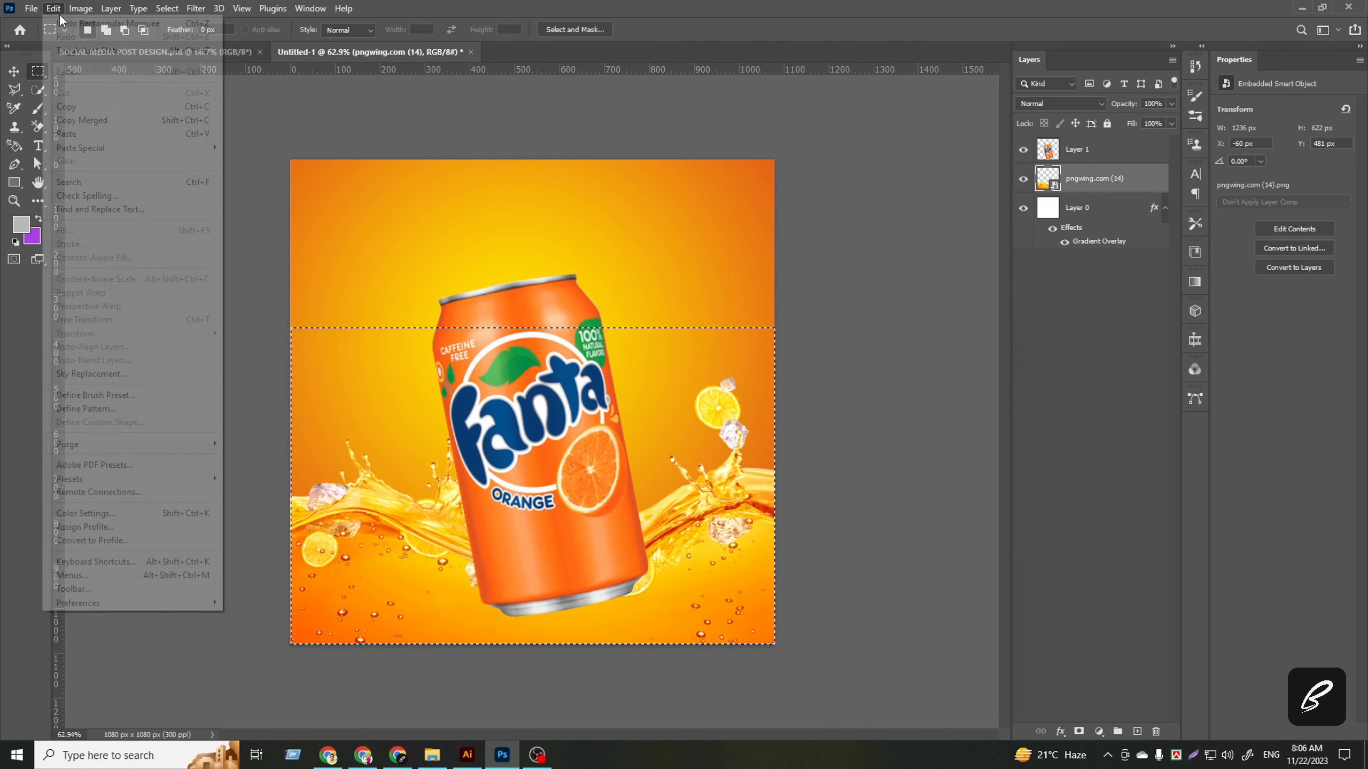
click(54, 8)
click(90, 132)
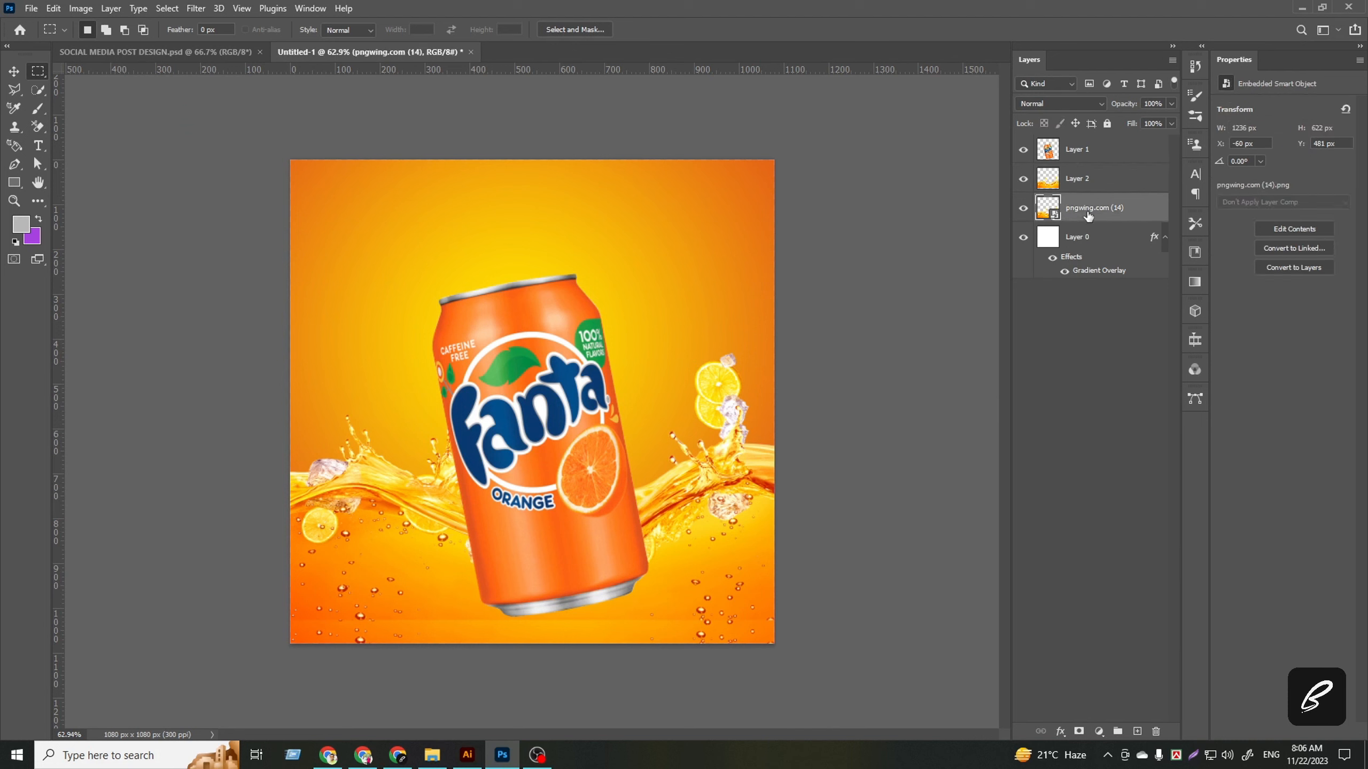
- Delete the original embedded splash layer and align the pasted splash on Layer 2 to the bottom of the canvas
drag(1158, 211, 1155, 731)
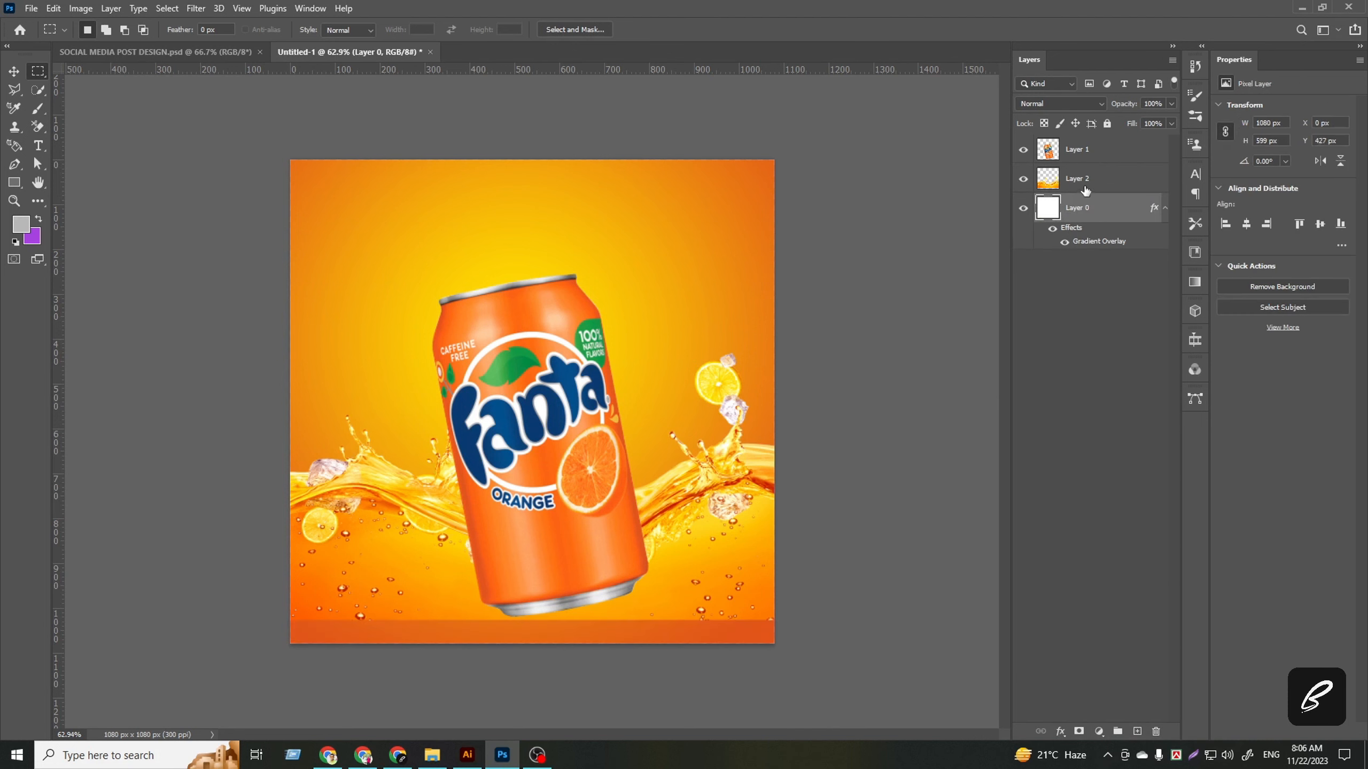
click(1039, 174)
click(1023, 179)
click(1023, 179)
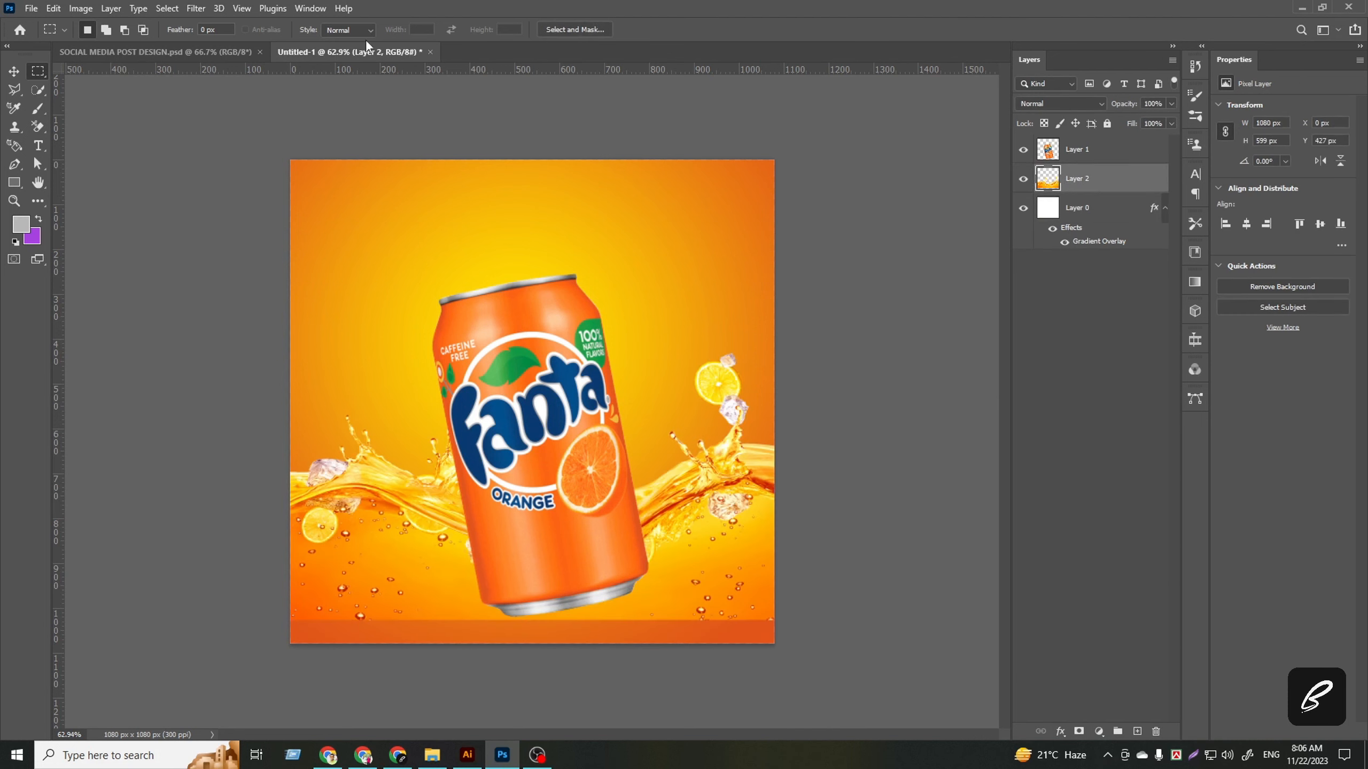
click(14, 71)
click(435, 29)
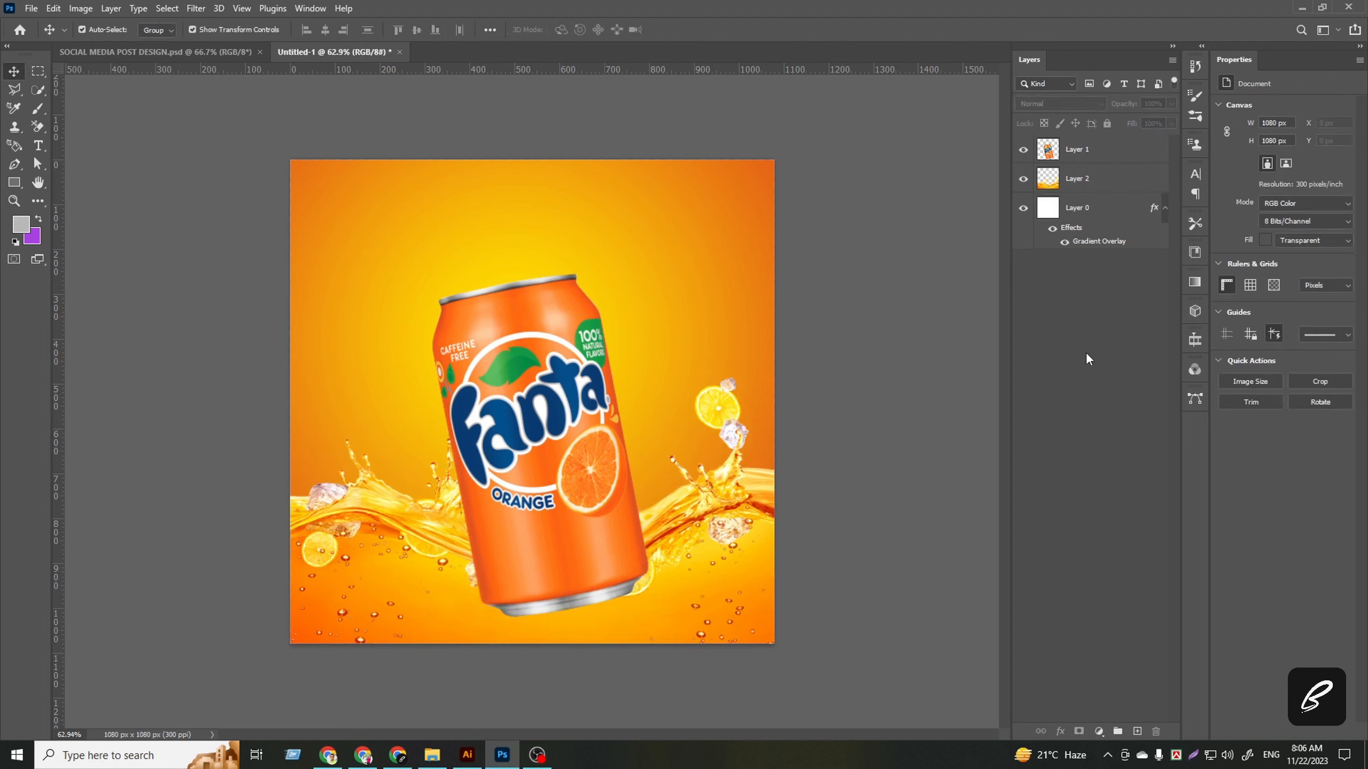
drag(1078, 181, 1077, 141)
key(ctrl+z)
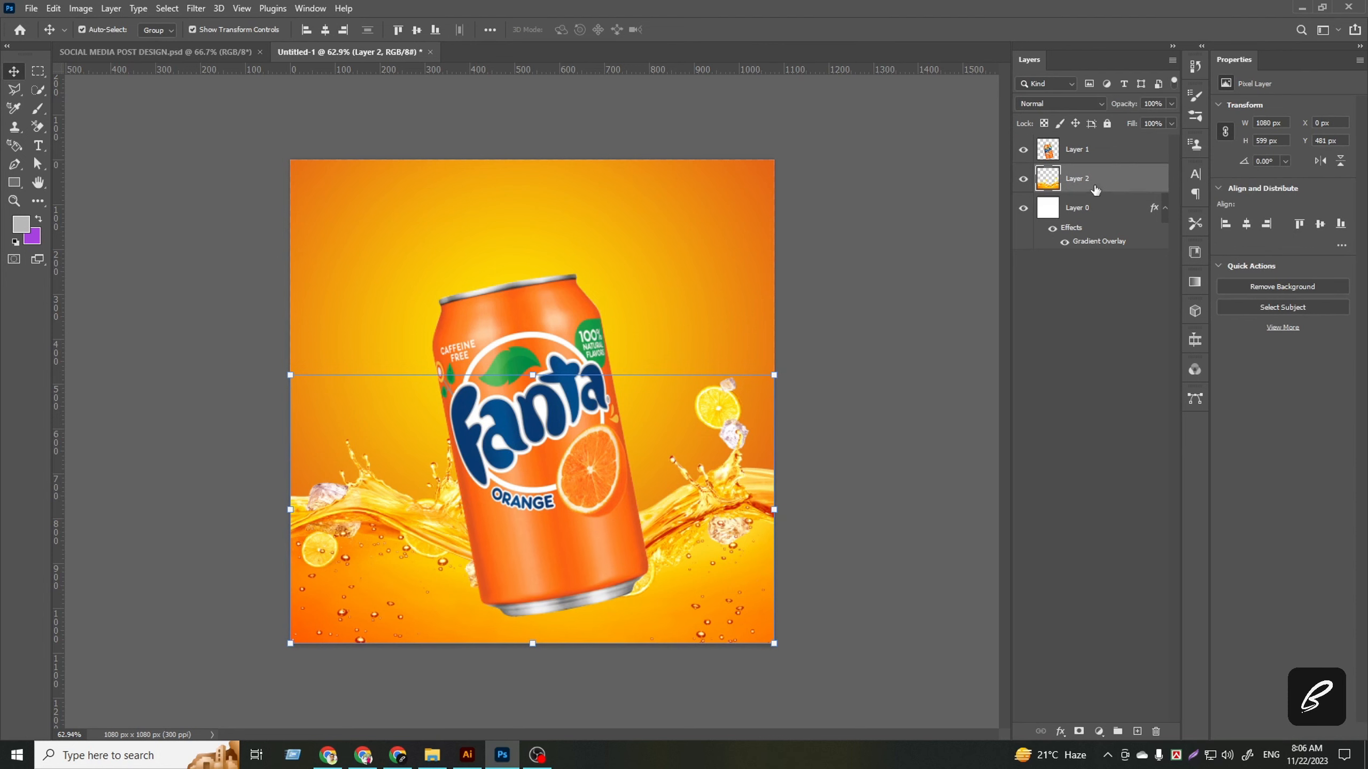
right_click(1095, 190)
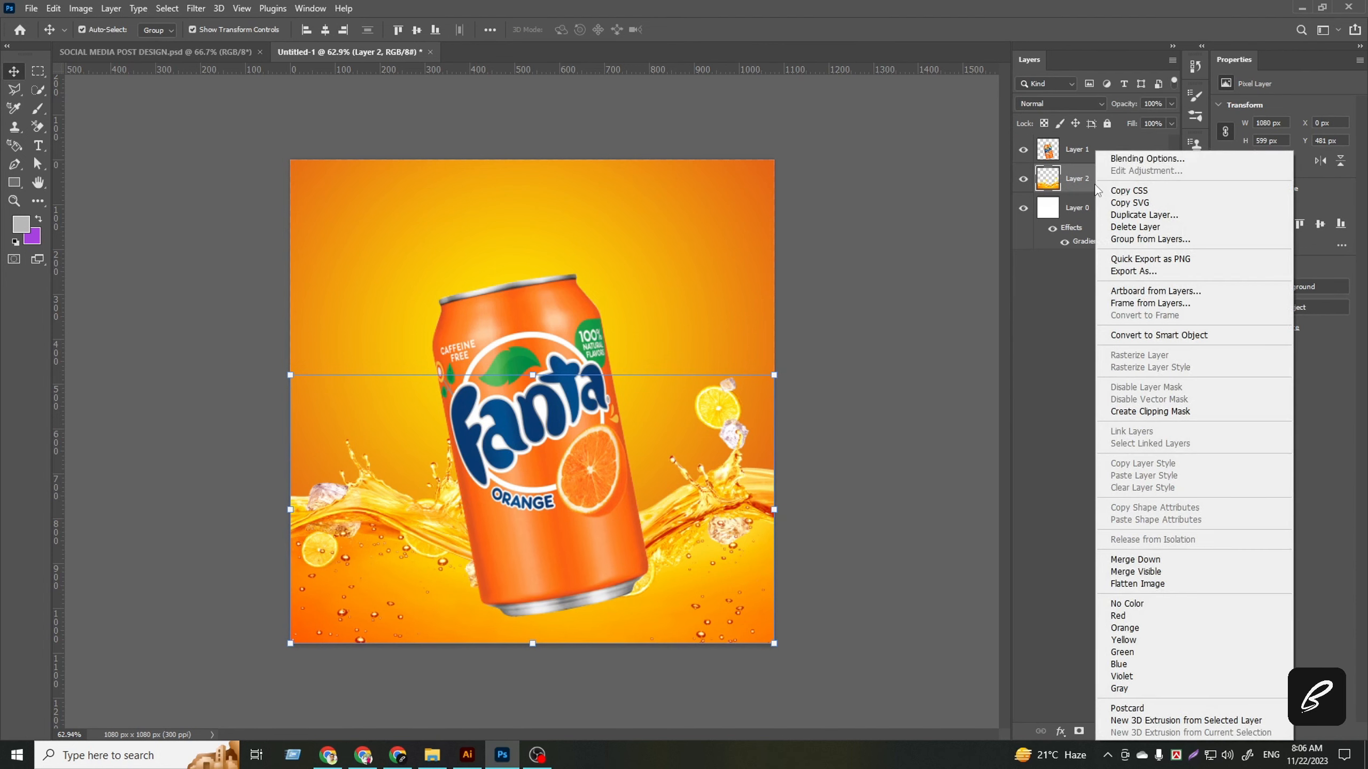
click(1069, 300)
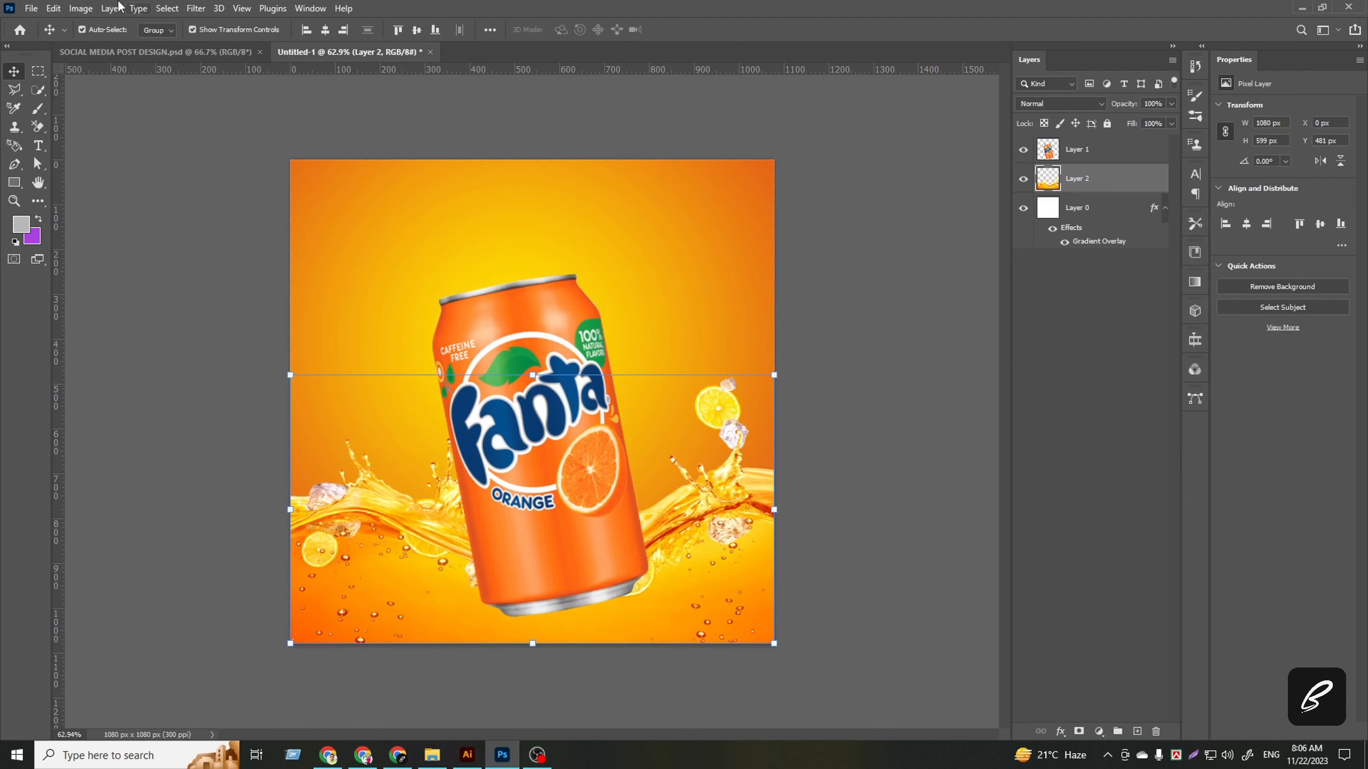
- Paste a second copy of the splash and align it to the bottom of the canvas over the first one
click(53, 8)
click(86, 134)
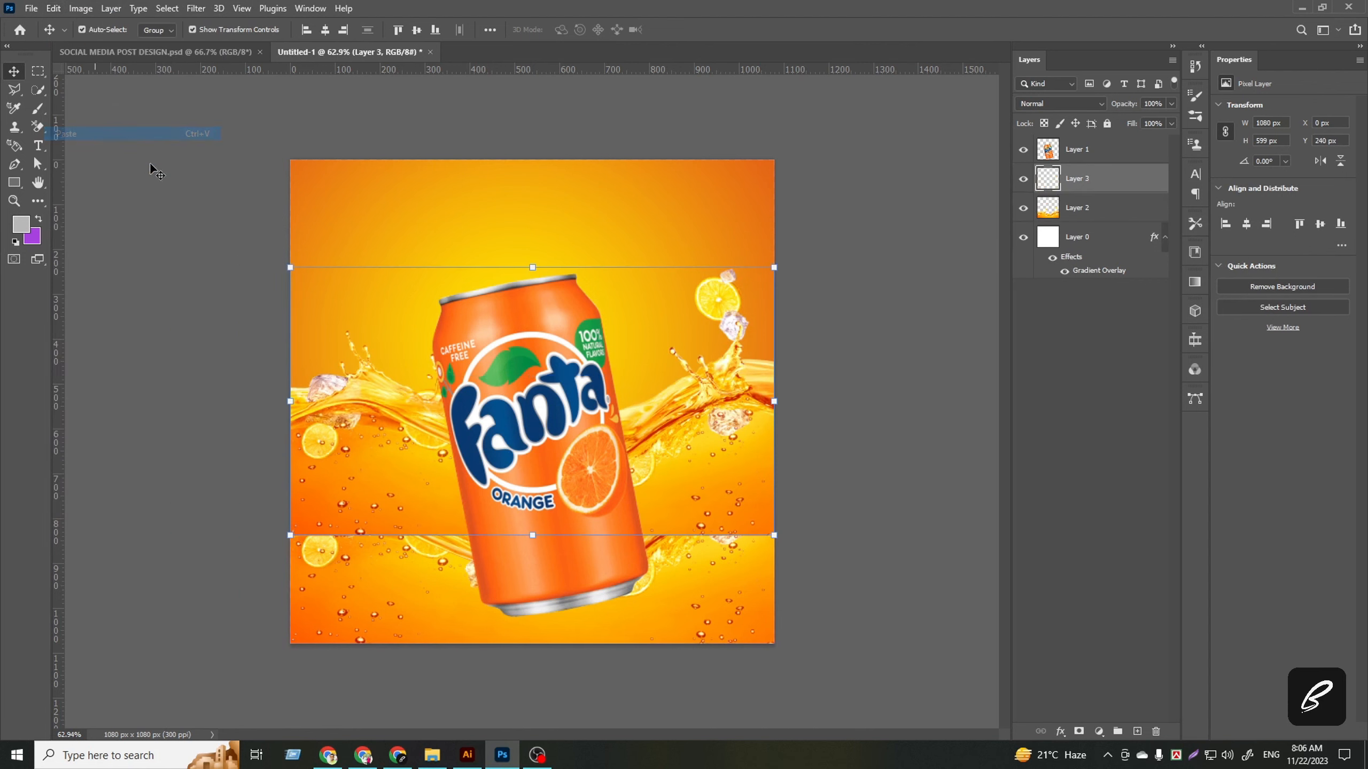
click(433, 29)
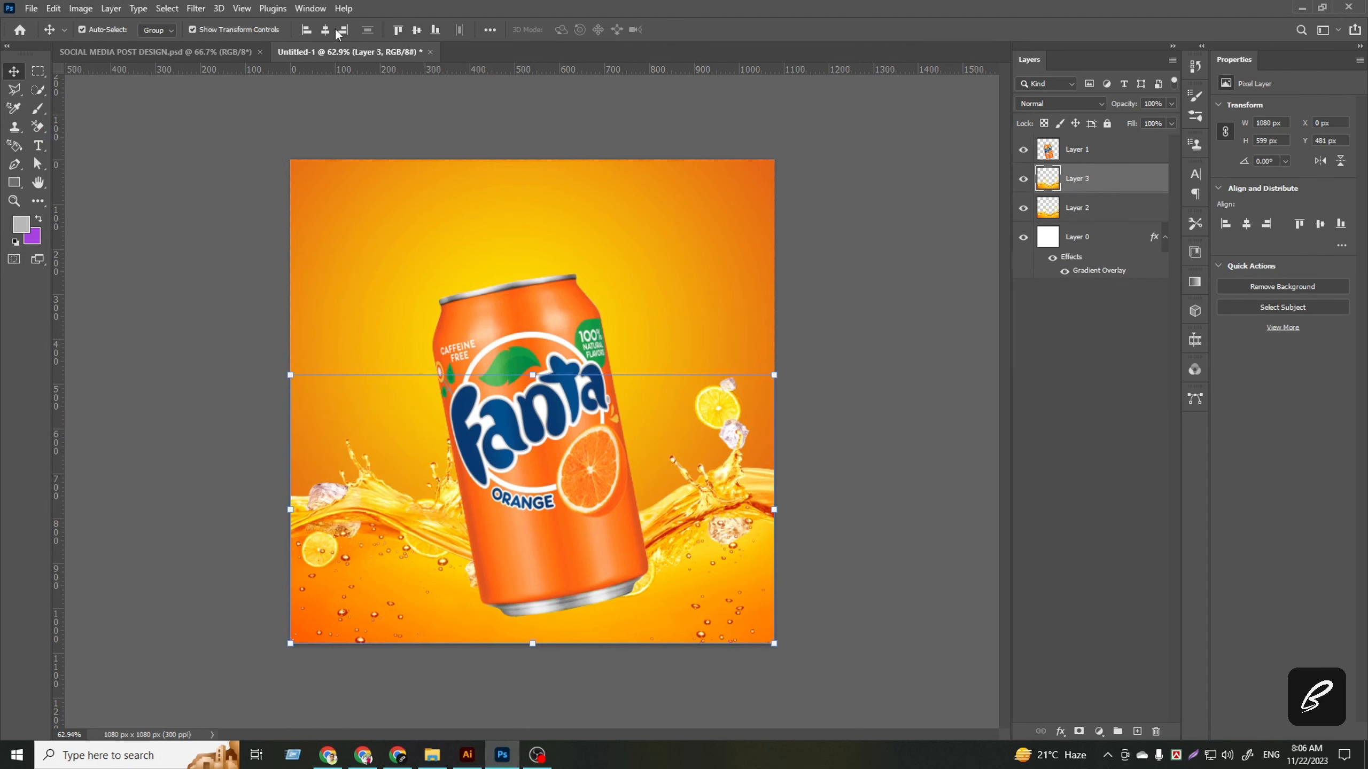
- Move the second splash layer above the can and clip it to the can, toggling the rear splash to check the effect
drag(1120, 189, 1093, 144)
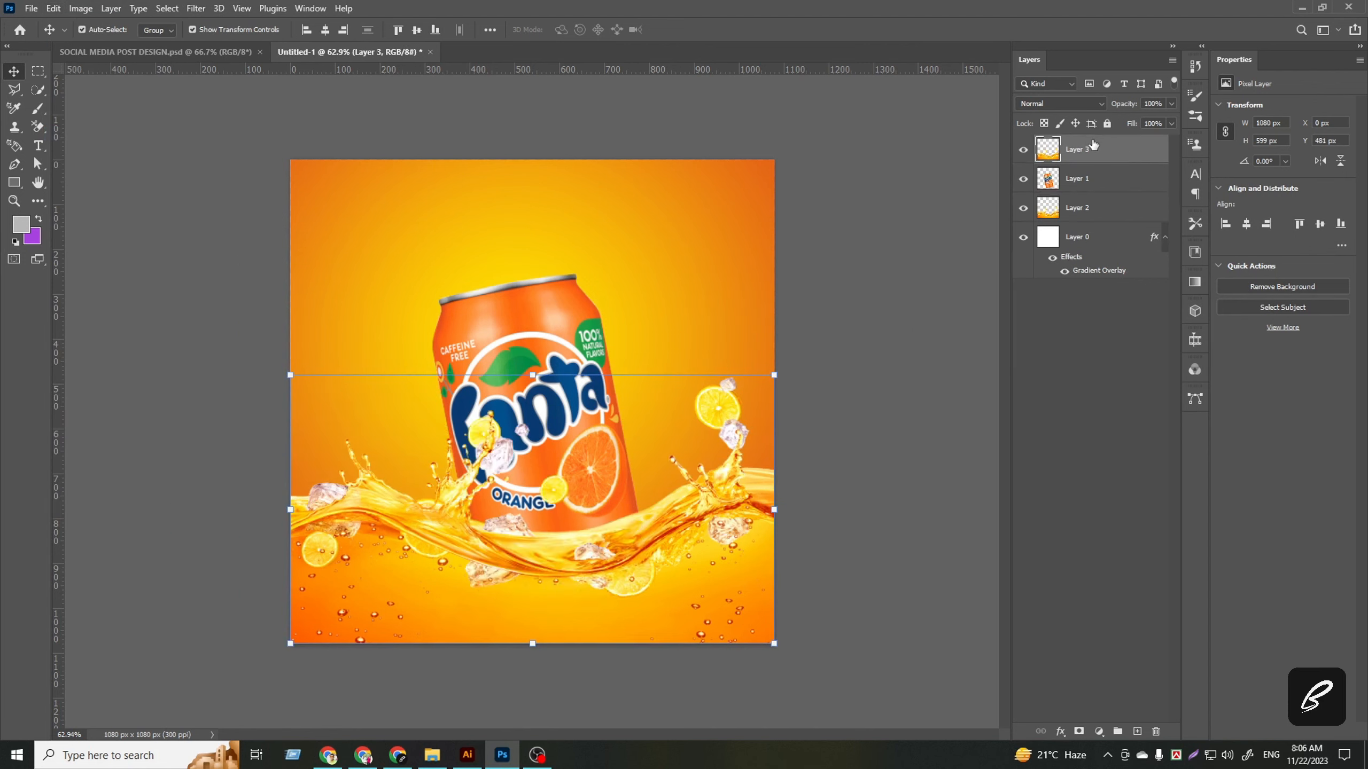
right_click(1099, 160)
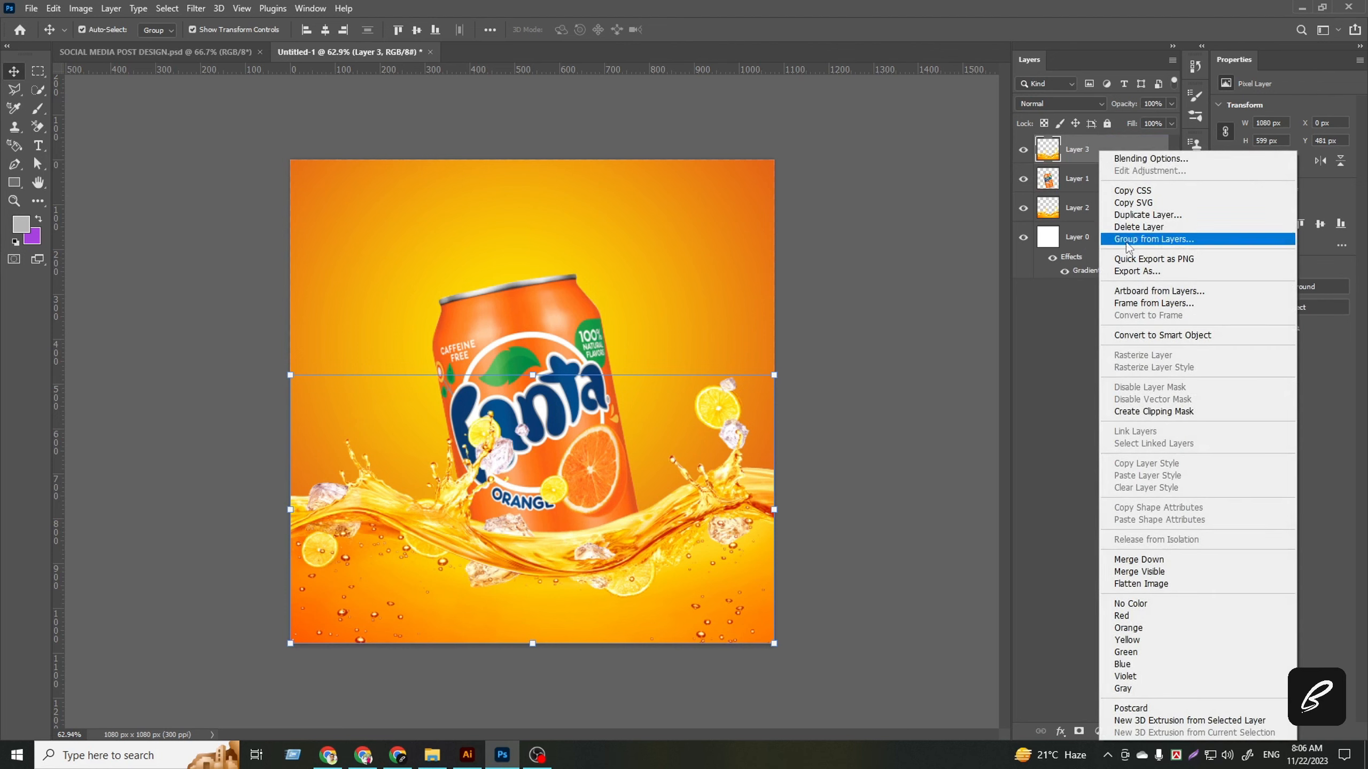
click(1157, 412)
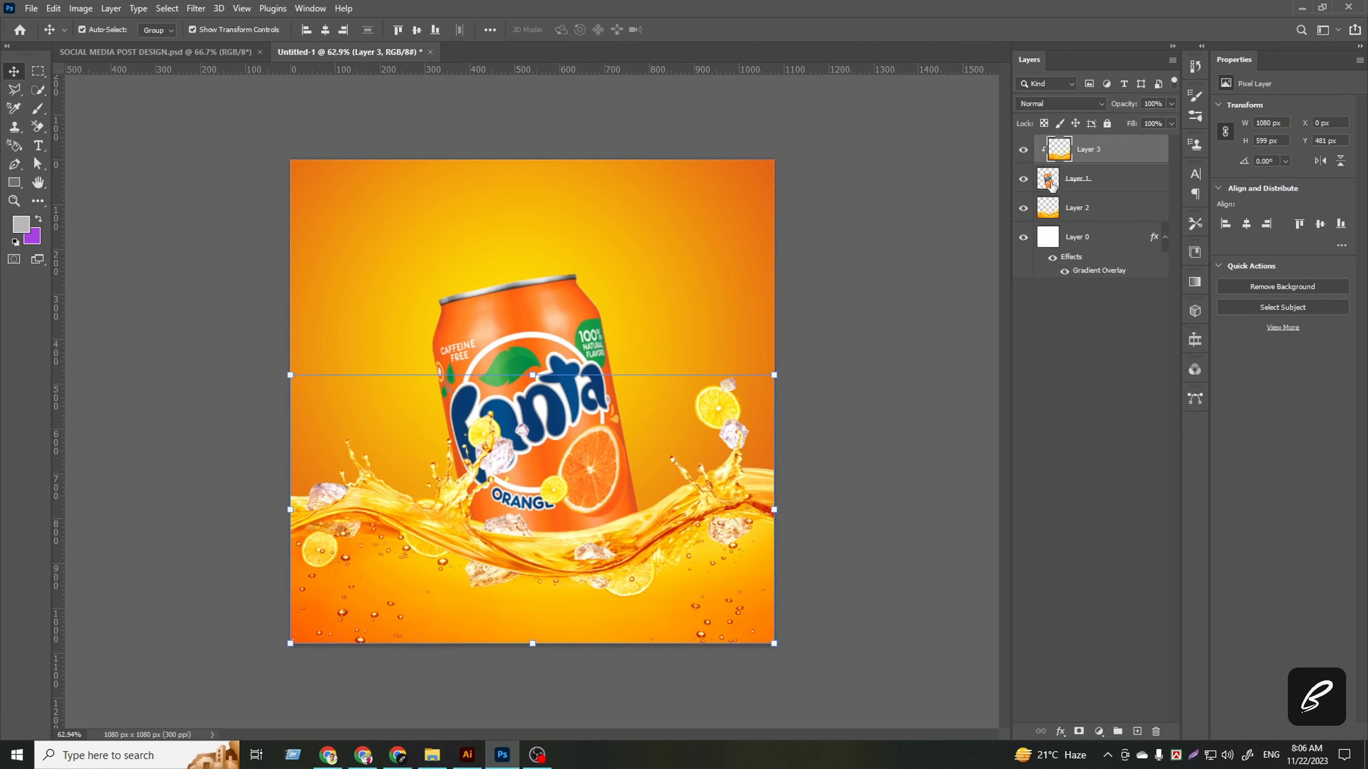
click(1023, 208)
click(1022, 210)
click(1023, 210)
click(1023, 210)
click(1022, 209)
click(1022, 210)
- Group the can layer together with its clipped splash layer
click(1093, 183)
shift+click(1120, 161)
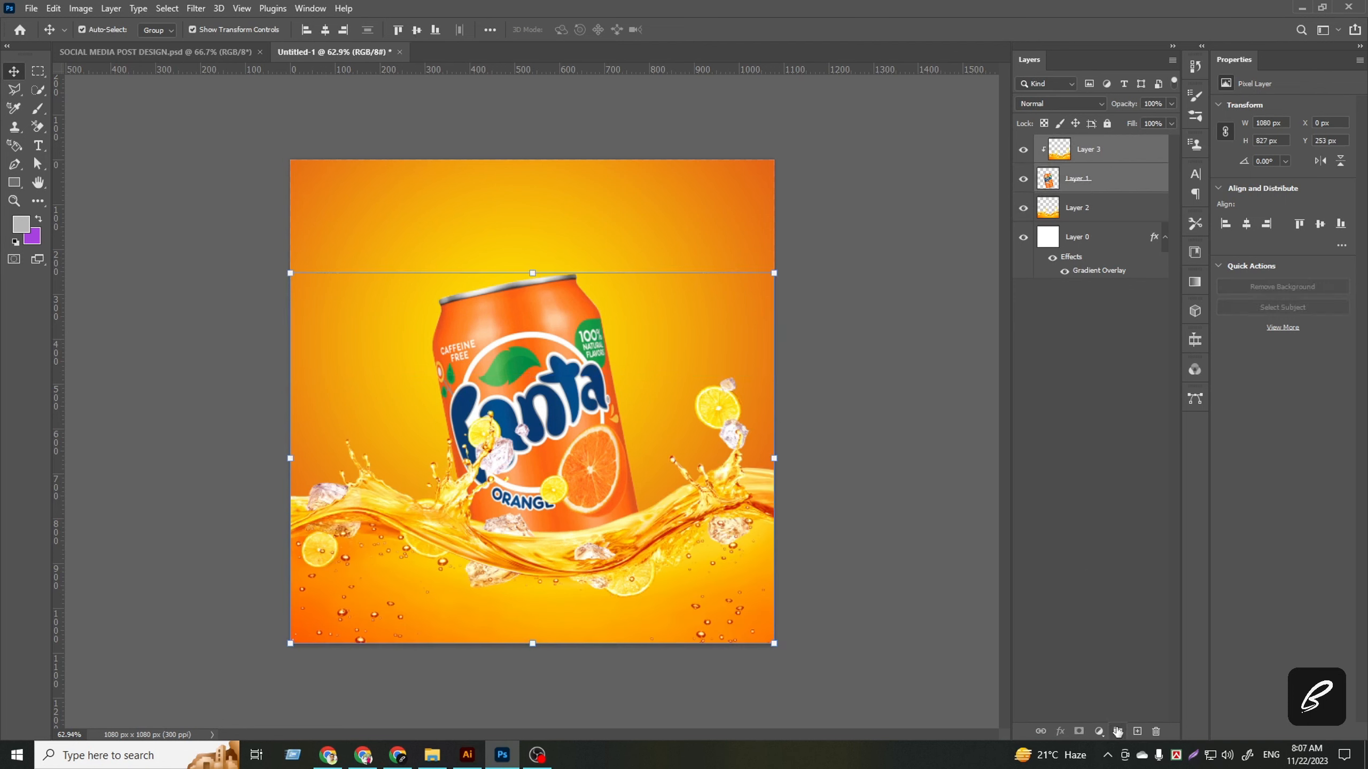
click(1117, 731)
- Rename the gradient background Layer 0 as bg and collapse its effects list
click(1085, 203)
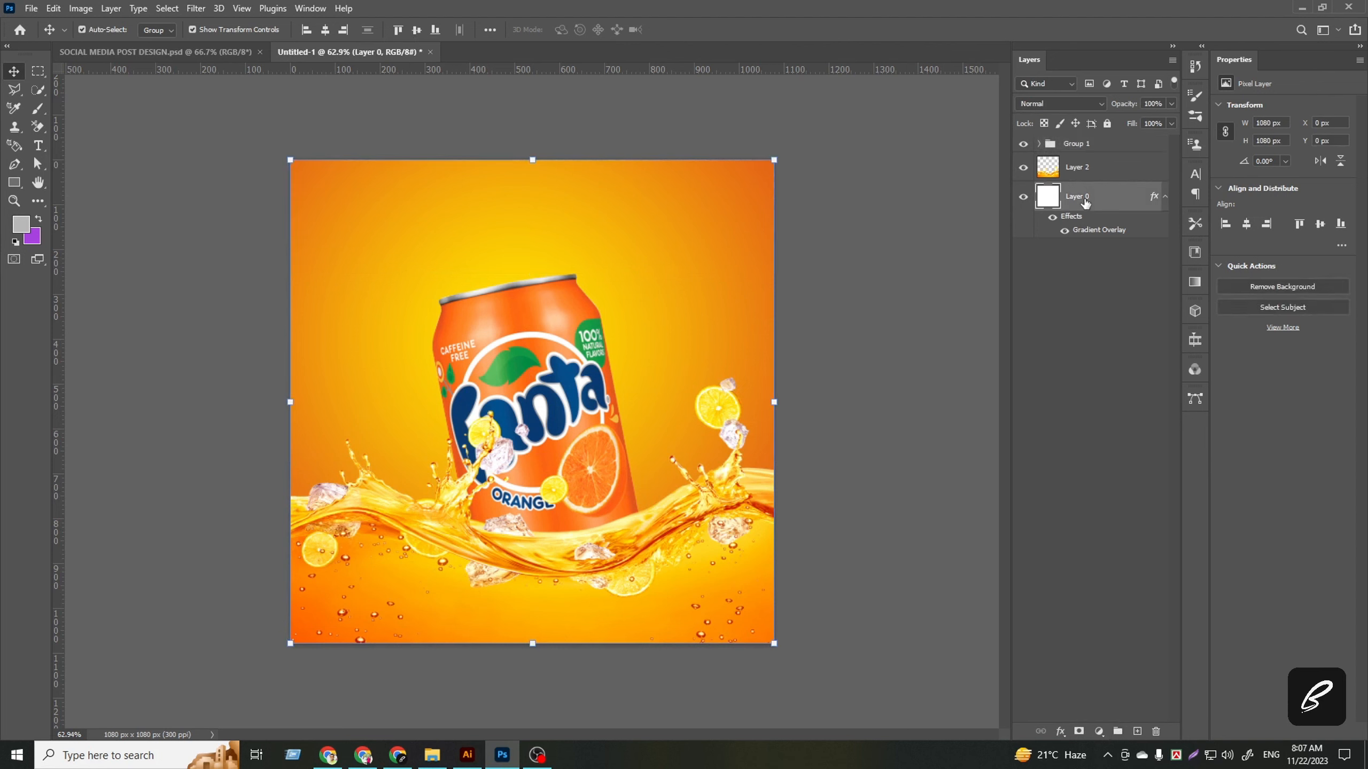
double_click(1077, 197)
text(bg)
key(Return)
click(1165, 196)
click(1088, 356)
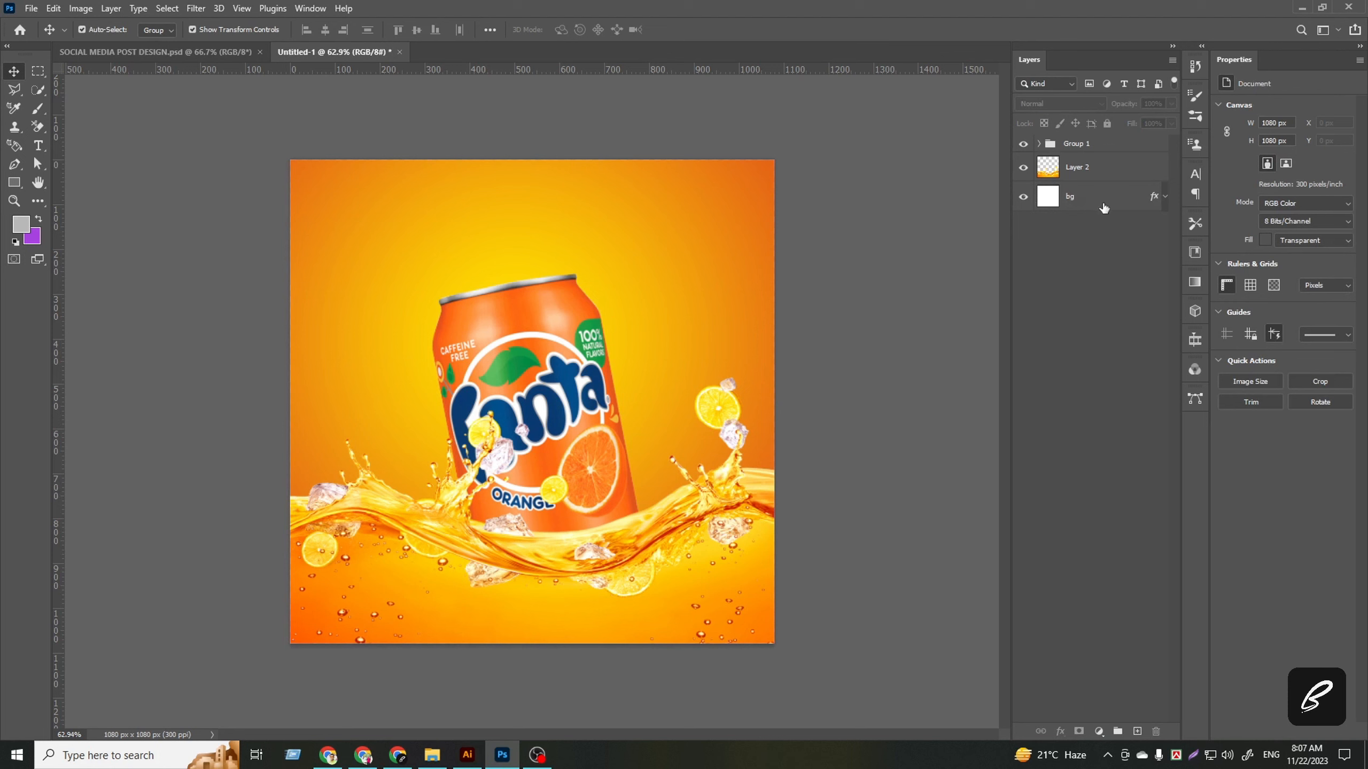
- Expand Group 1 and lower the opacity of the clipped splash on Layer 3 to 50%
click(1102, 204)
click(1084, 169)
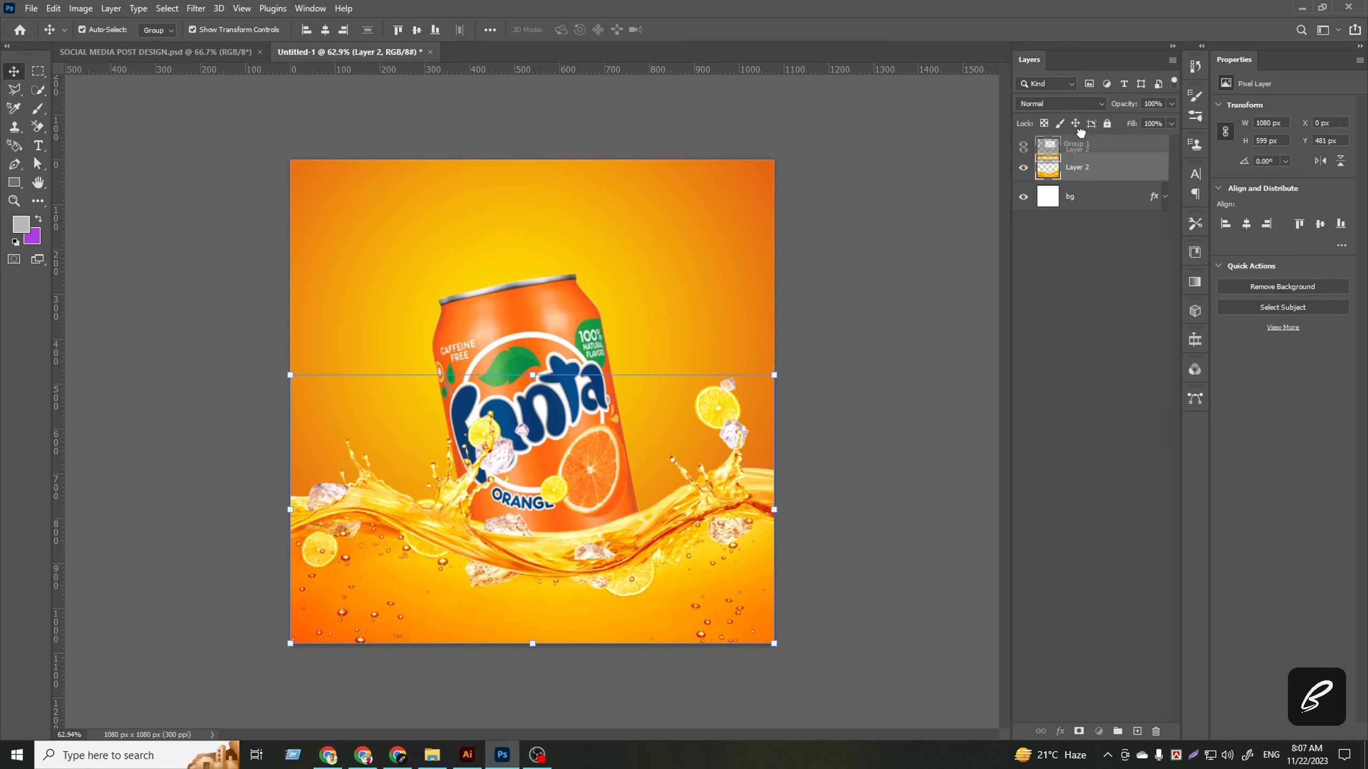
click(1068, 149)
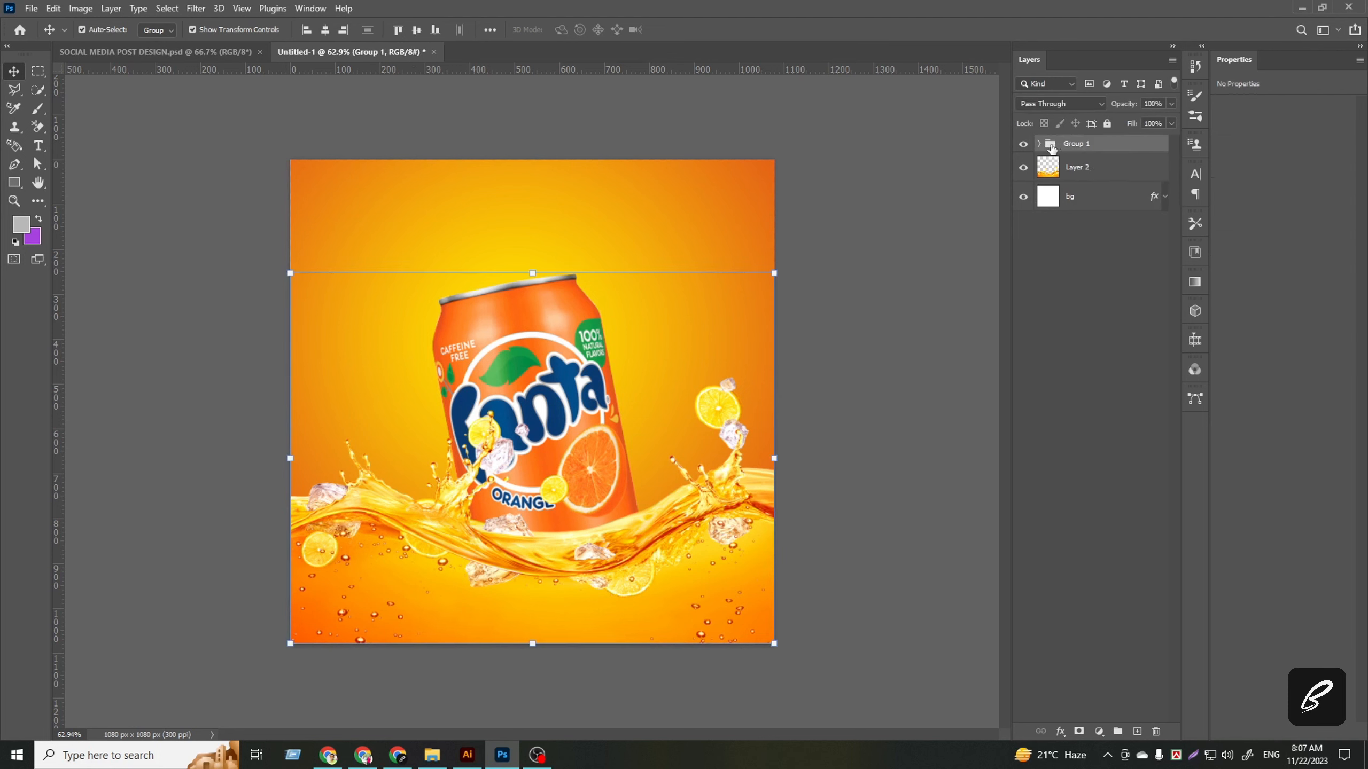
click(1040, 144)
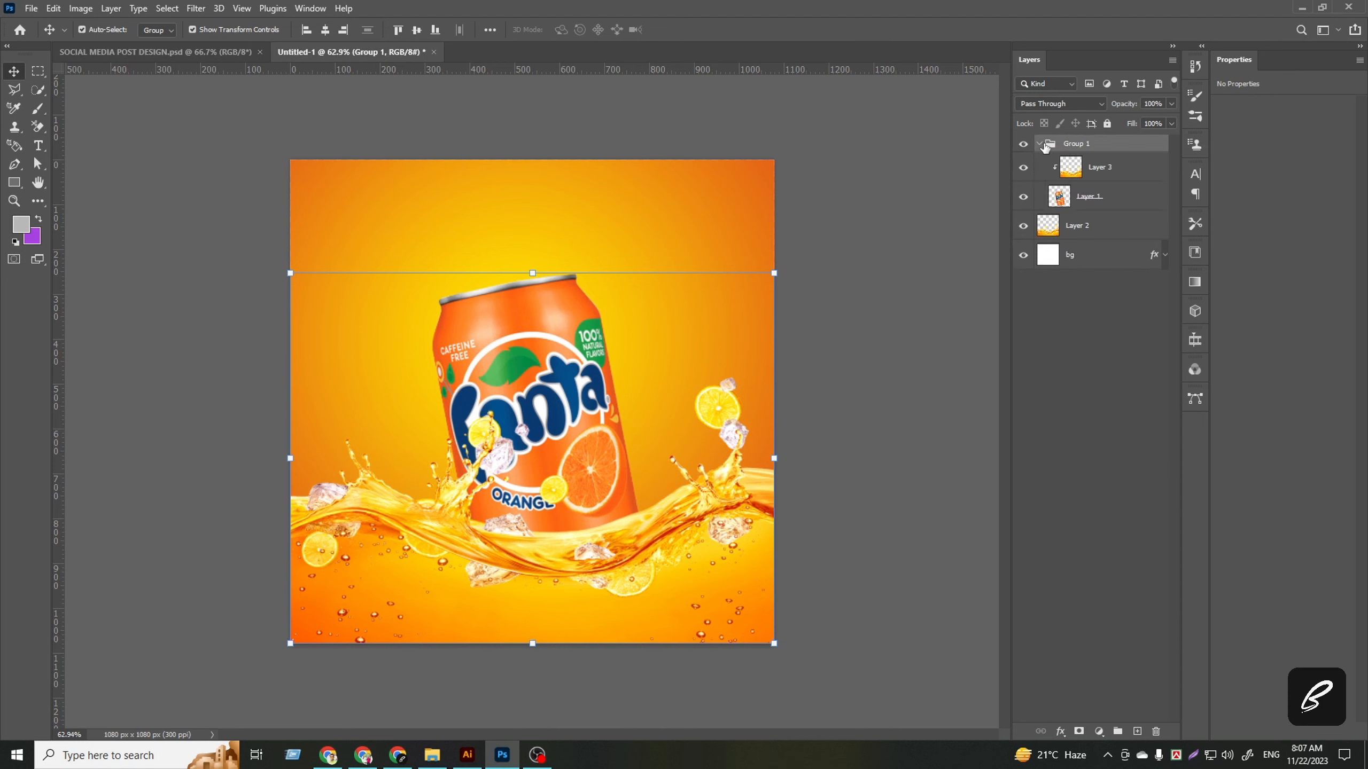
click(1097, 177)
drag(1163, 118, 1145, 124)
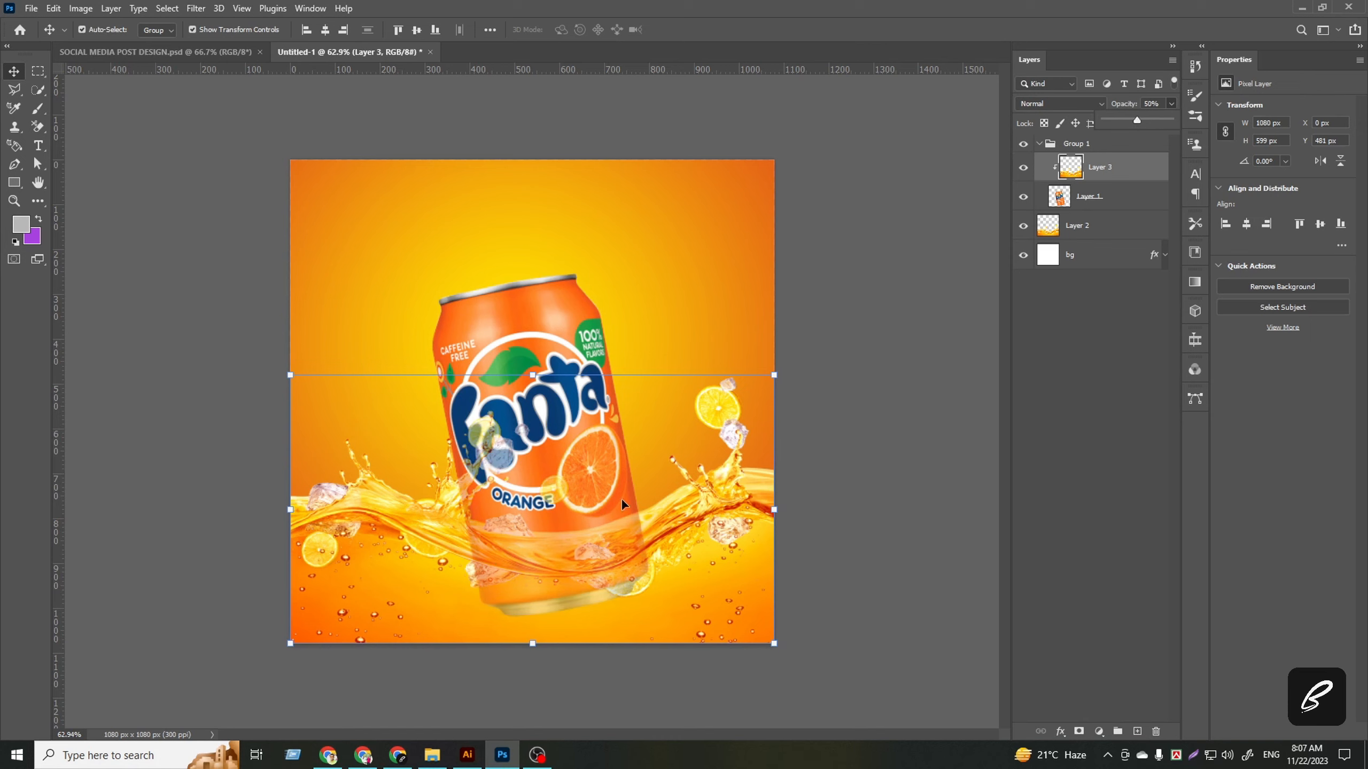
- Create a Subject selection around the can on Layer 1
scroll(544, 558, up, 4)
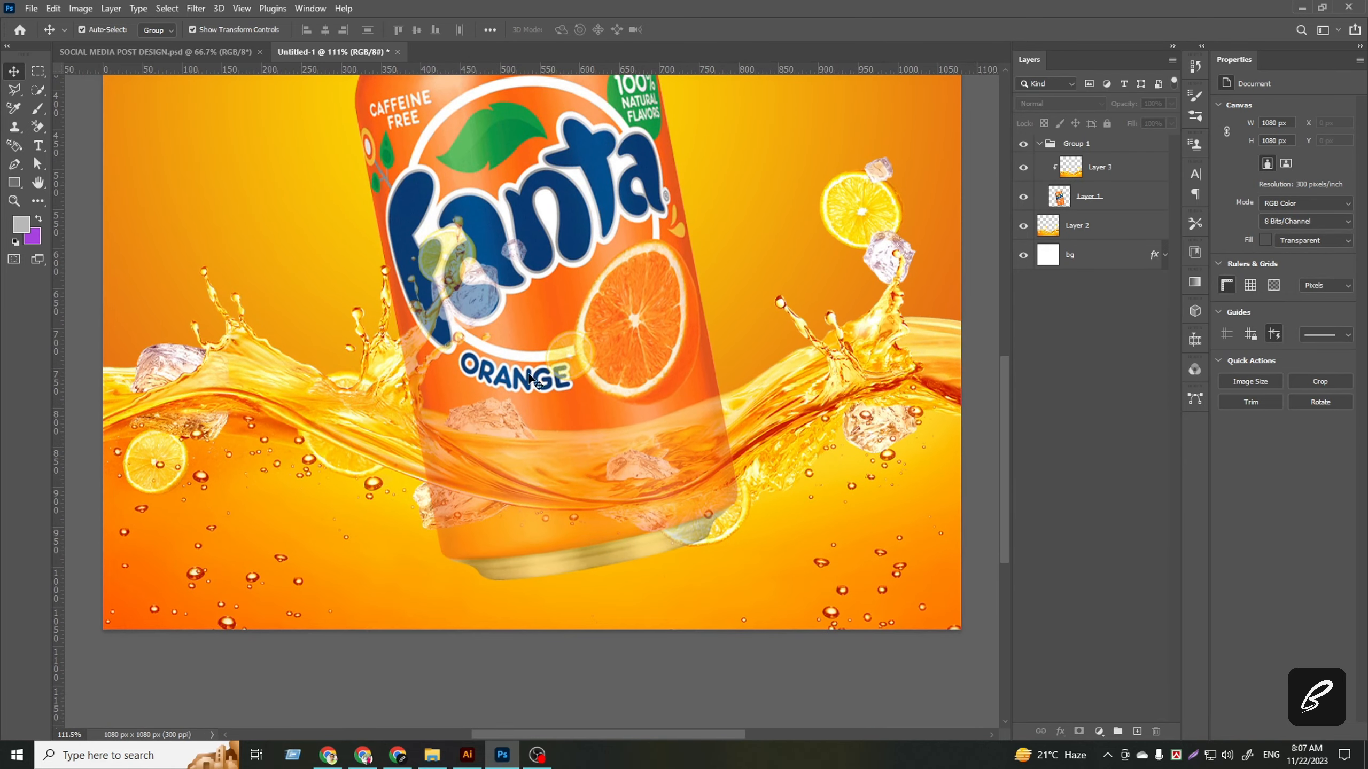
click(1106, 200)
click(1095, 171)
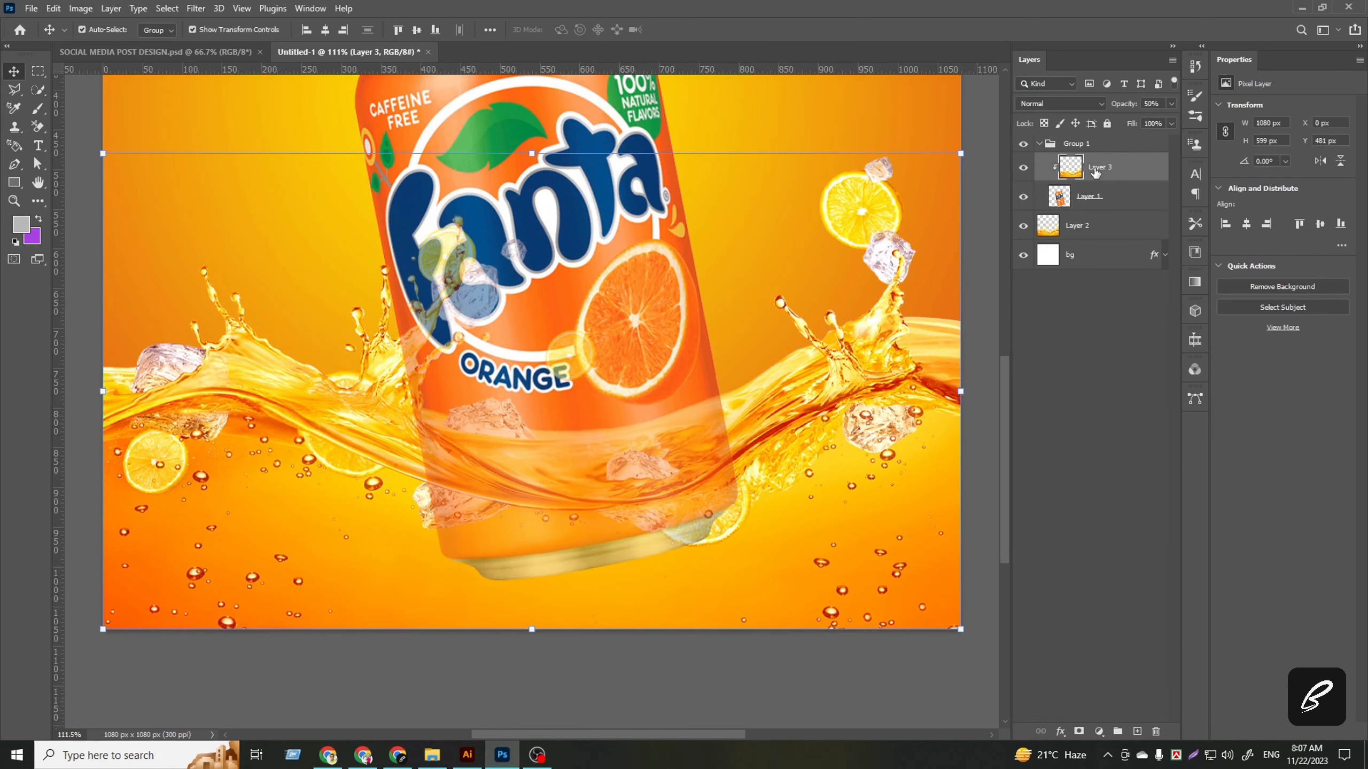
click(1114, 230)
click(1098, 339)
scroll(614, 273, up, 3)
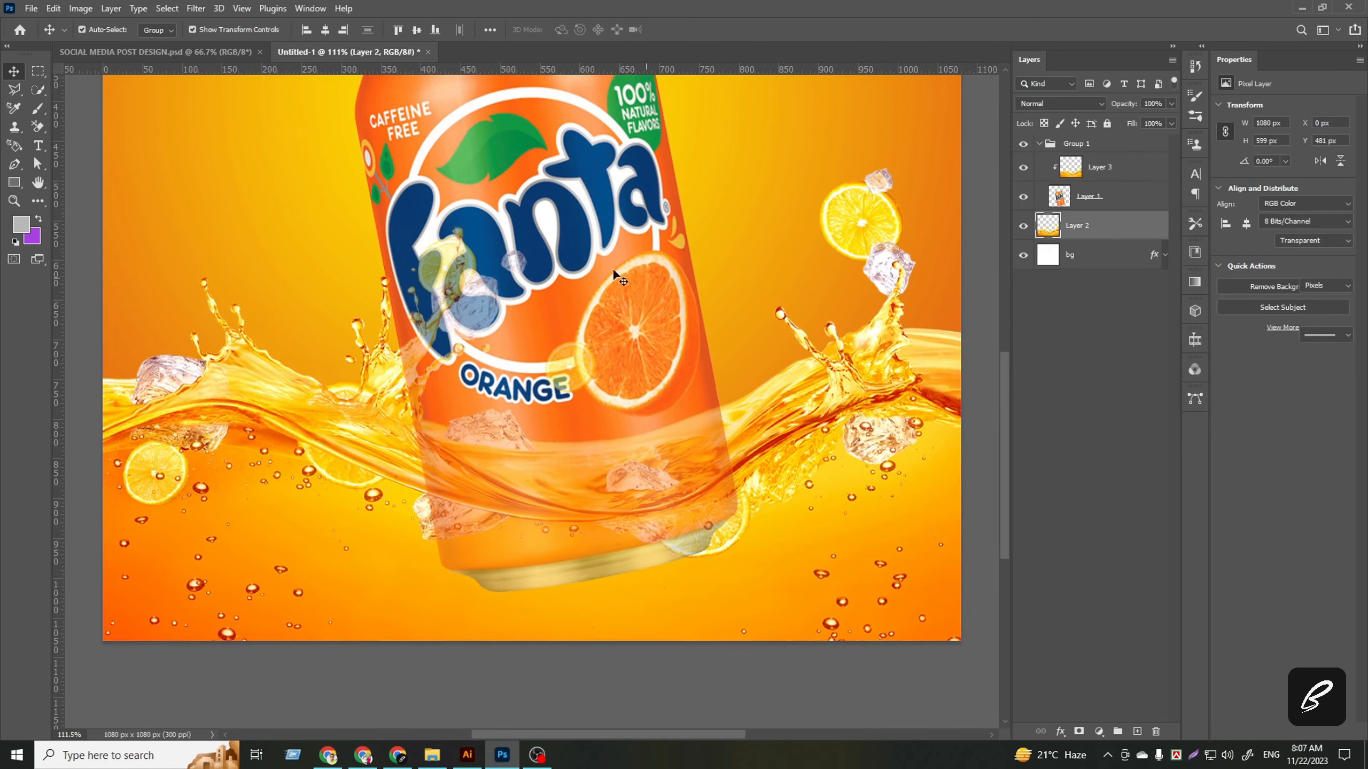
click(1141, 193)
scroll(485, 243, up, 3)
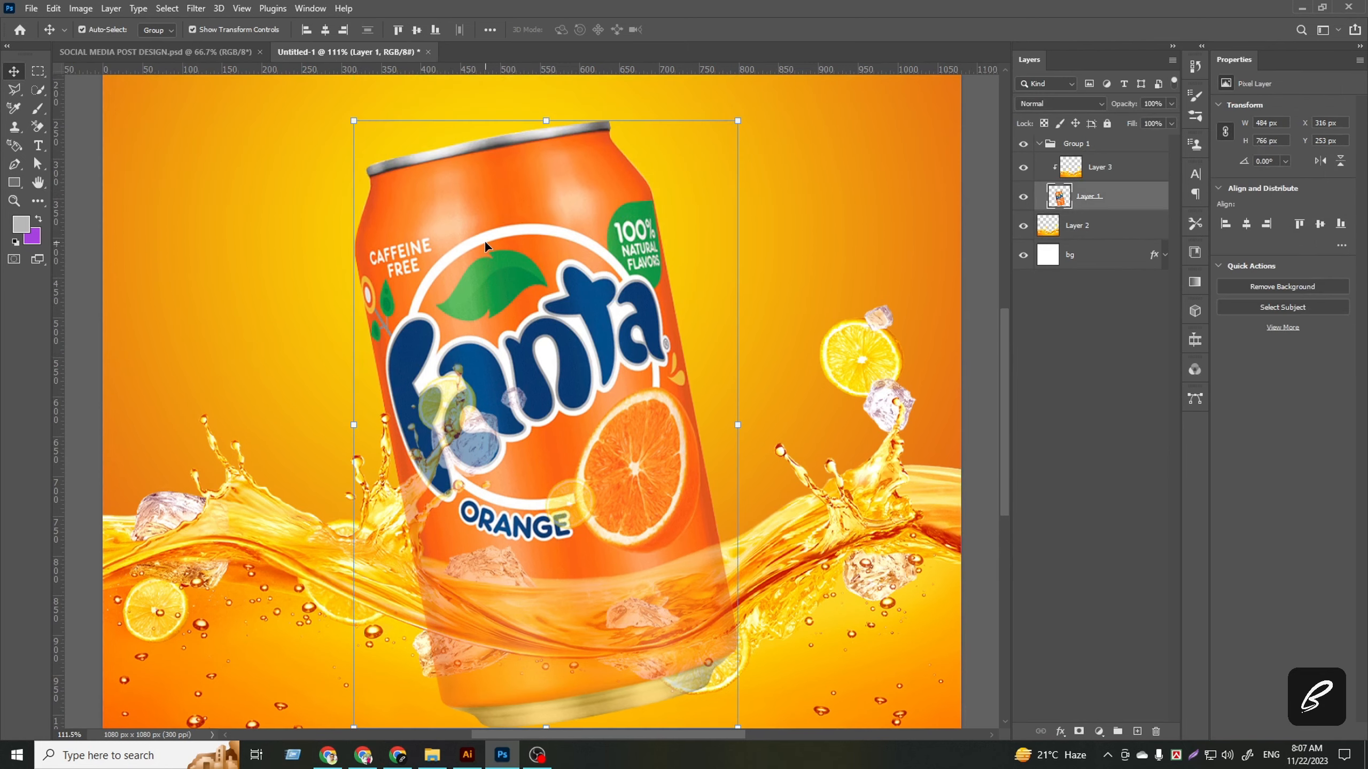
click(166, 8)
click(210, 174)
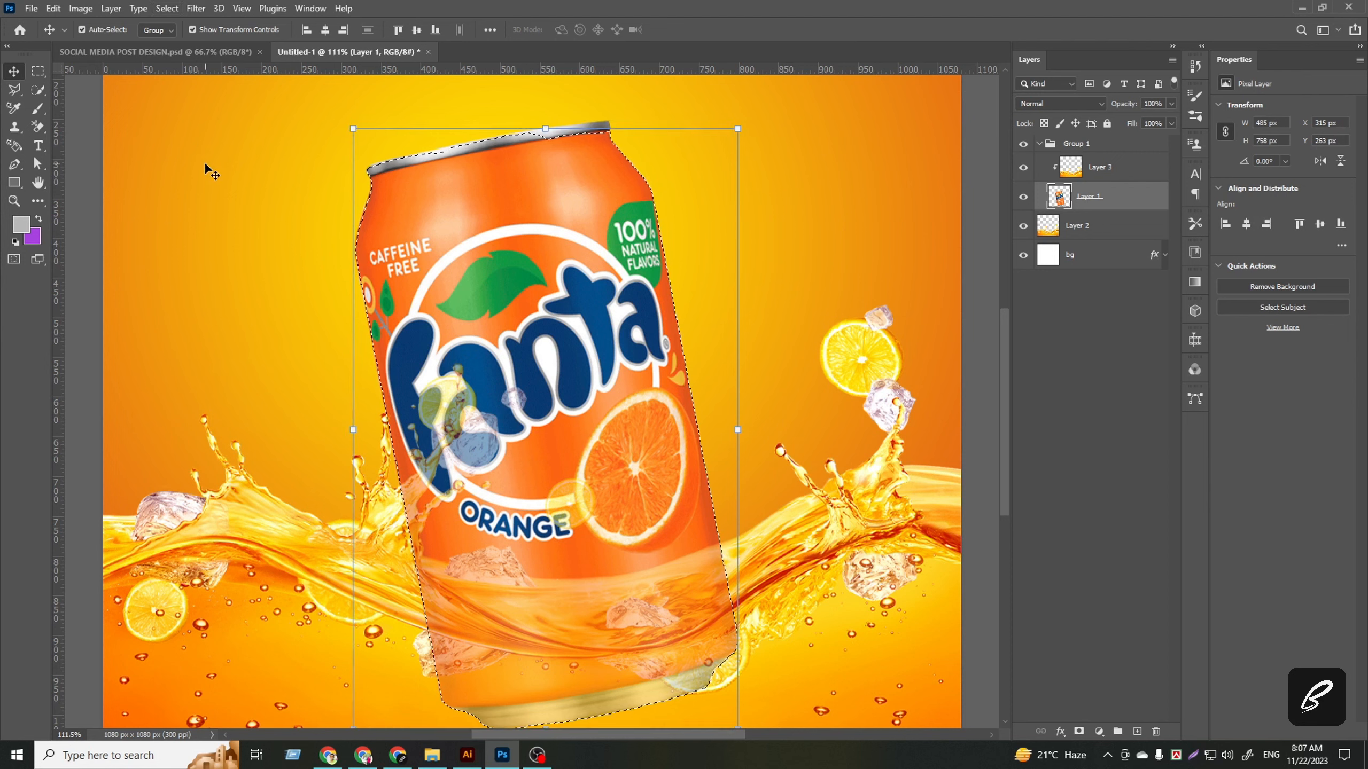
- Set the foreground colour to black and add a layer mask to Layer 3 from the can selection
click(1120, 168)
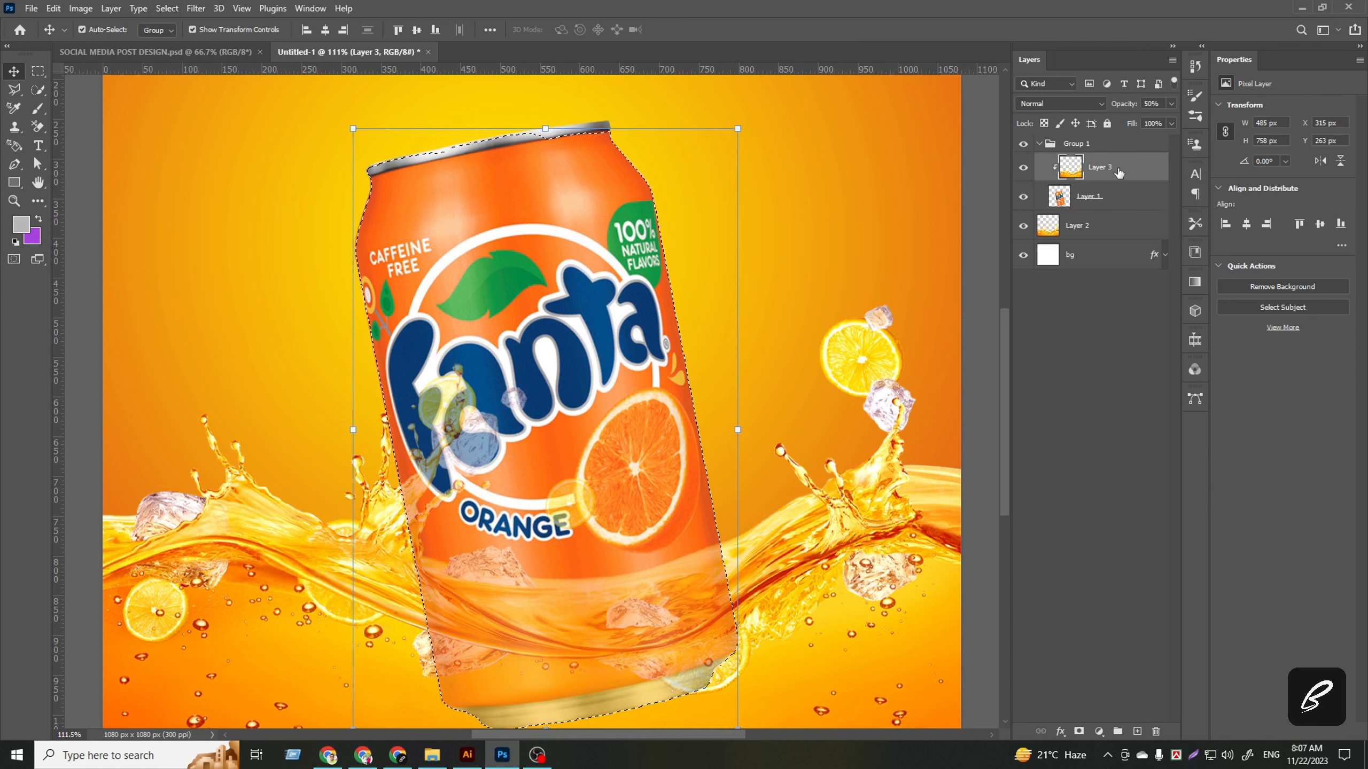
click(35, 110)
click(20, 223)
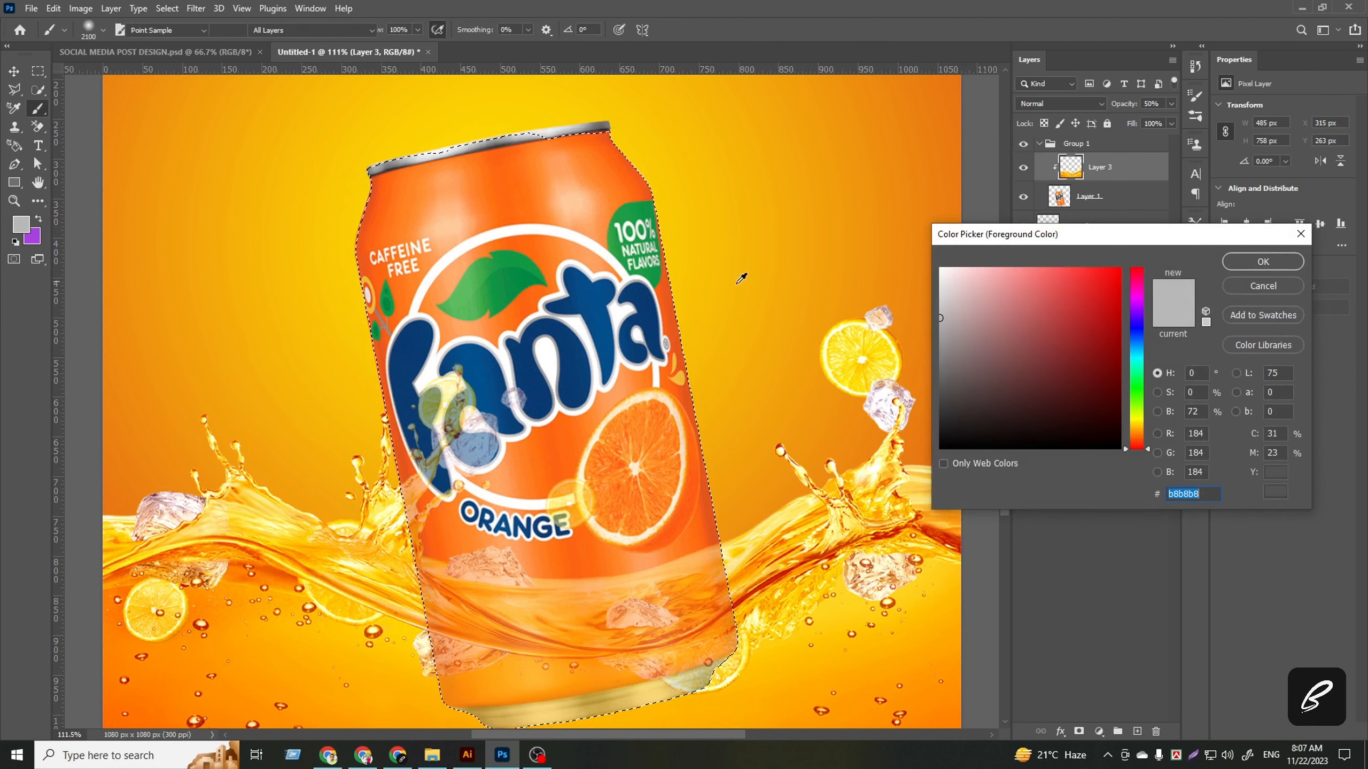
drag(970, 405, 938, 450)
key(Return)
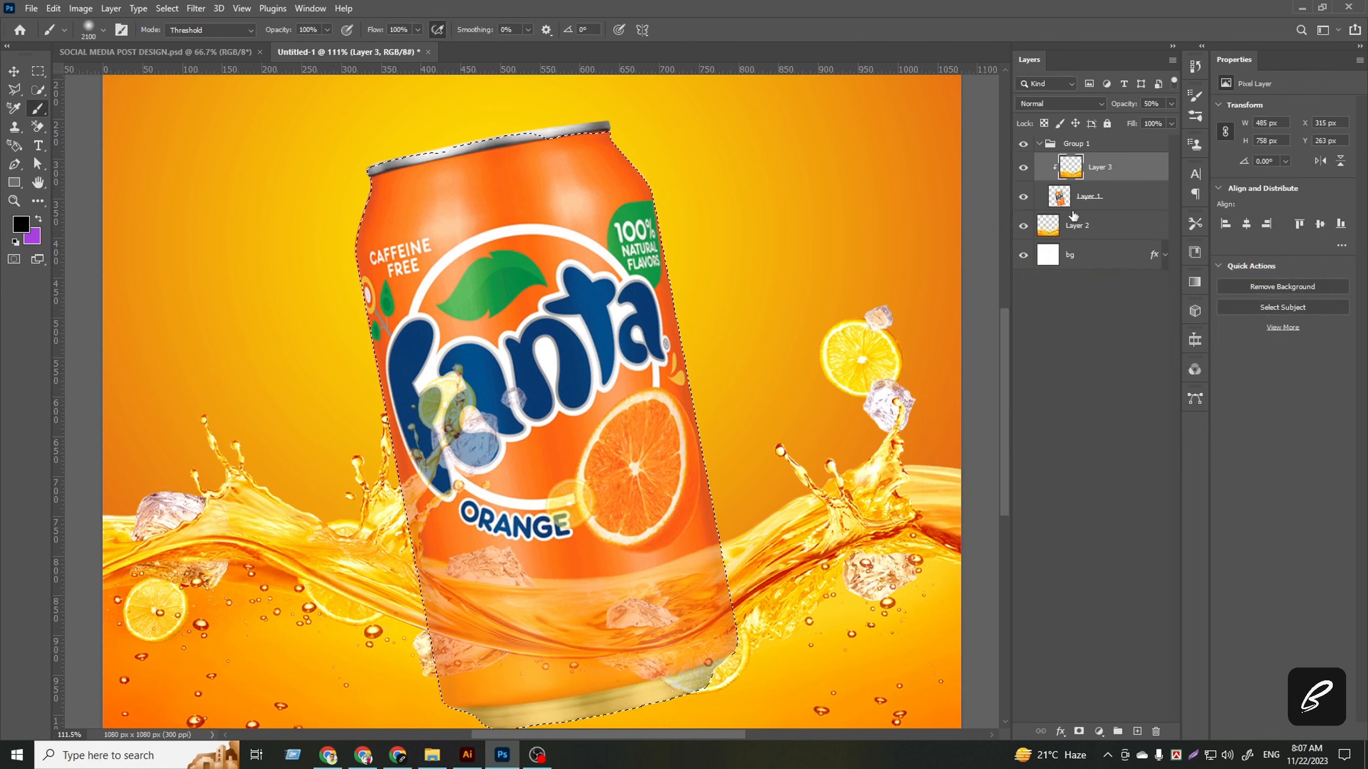
click(1079, 730)
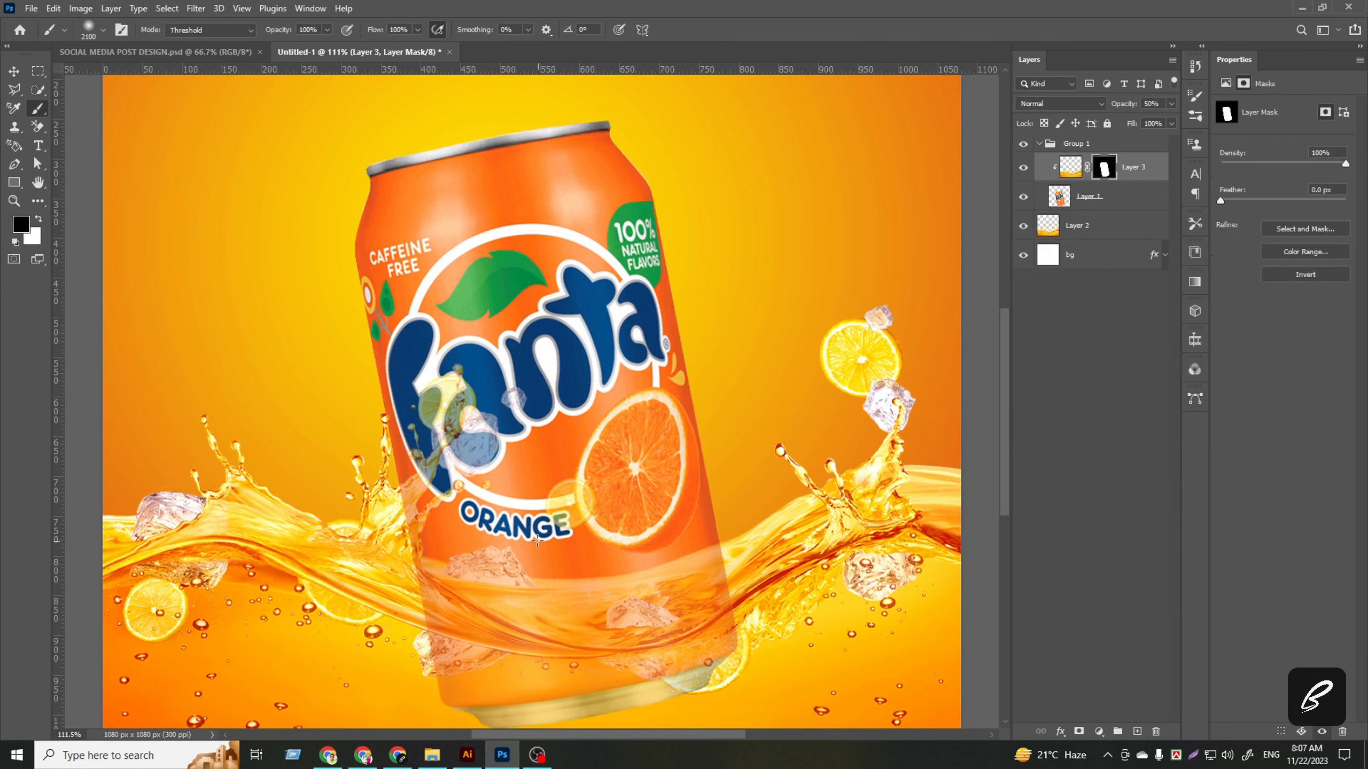
- Paint black on Layer 3's mask with a 180 px soft brush to hide the splash over the can's Fanta logo and upper label
drag(476, 462, 434, 364)
key(ctrl+z)
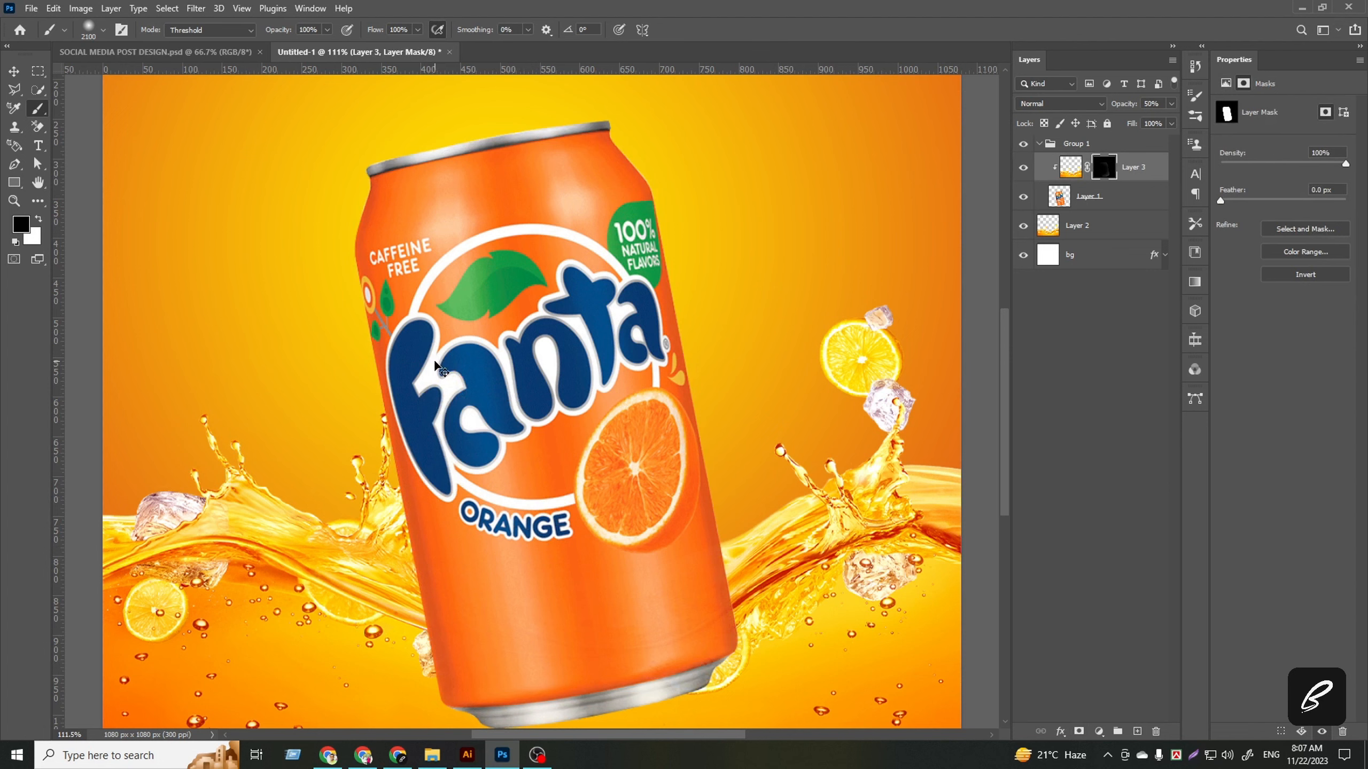
click(102, 29)
drag(149, 77, 152, 77)
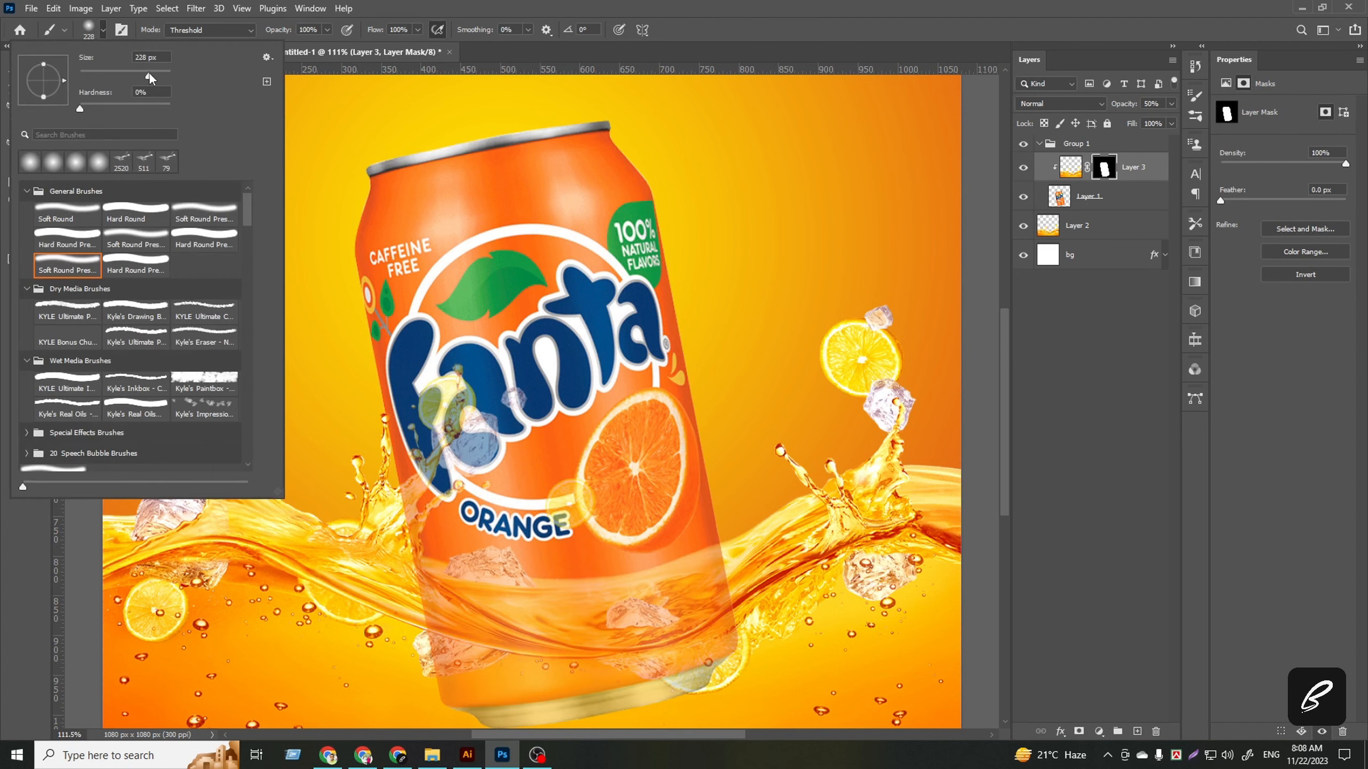
key(Return)
click(102, 30)
drag(146, 79, 143, 77)
key(Return)
mouse_move(447, 356)
mouse_down()
mouse_move(476, 391)
mouse_move(464, 427)
mouse_move(422, 380)
mouse_move(443, 397)
mouse_move(427, 415)
mouse_move(427, 386)
mouse_move(444, 474)
mouse_move(442, 440)
mouse_move(440, 481)
mouse_move(417, 492)
mouse_move(491, 414)
mouse_move(648, 440)
mouse_move(664, 378)
mouse_move(655, 339)
mouse_move(455, 382)
mouse_move(441, 460)
mouse_move(496, 490)
mouse_move(670, 422)
mouse_up()
click(14, 71)
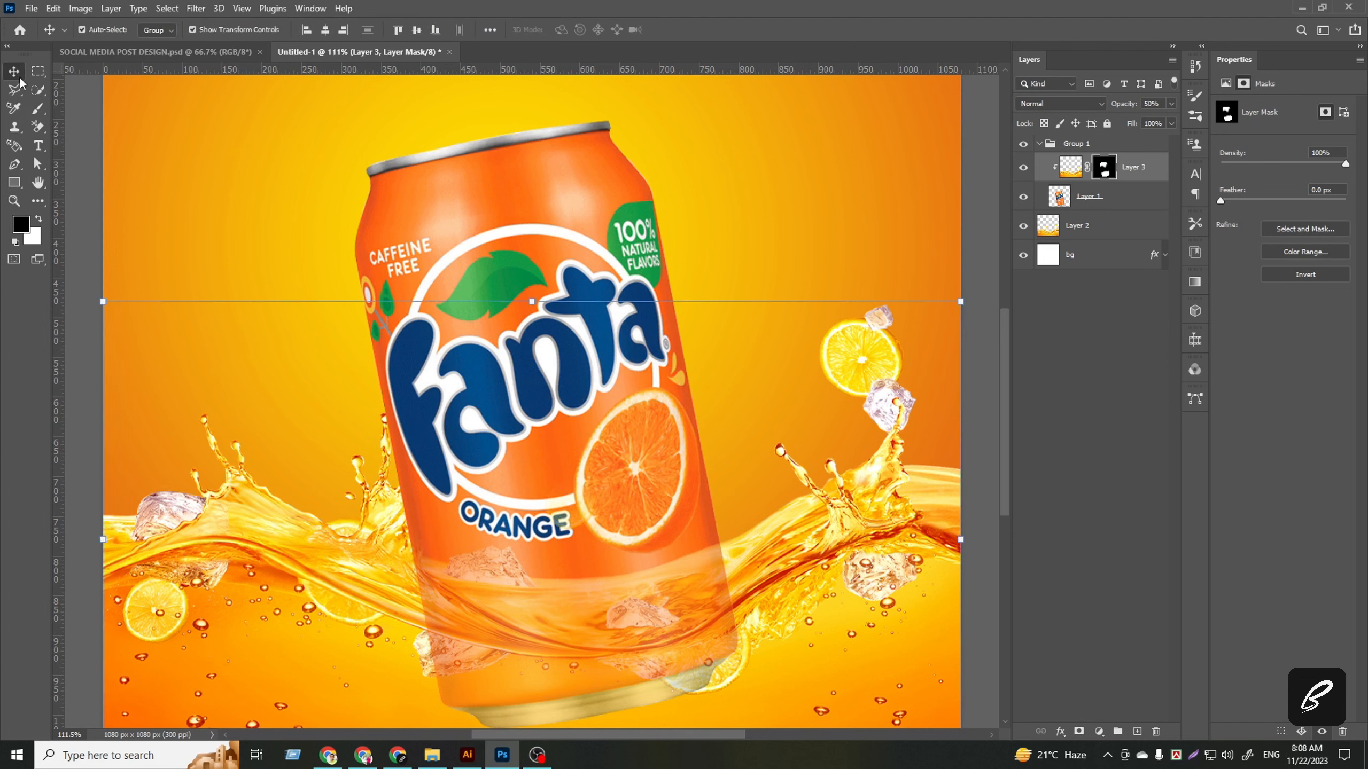
click(1129, 515)
key(ctrl+0)
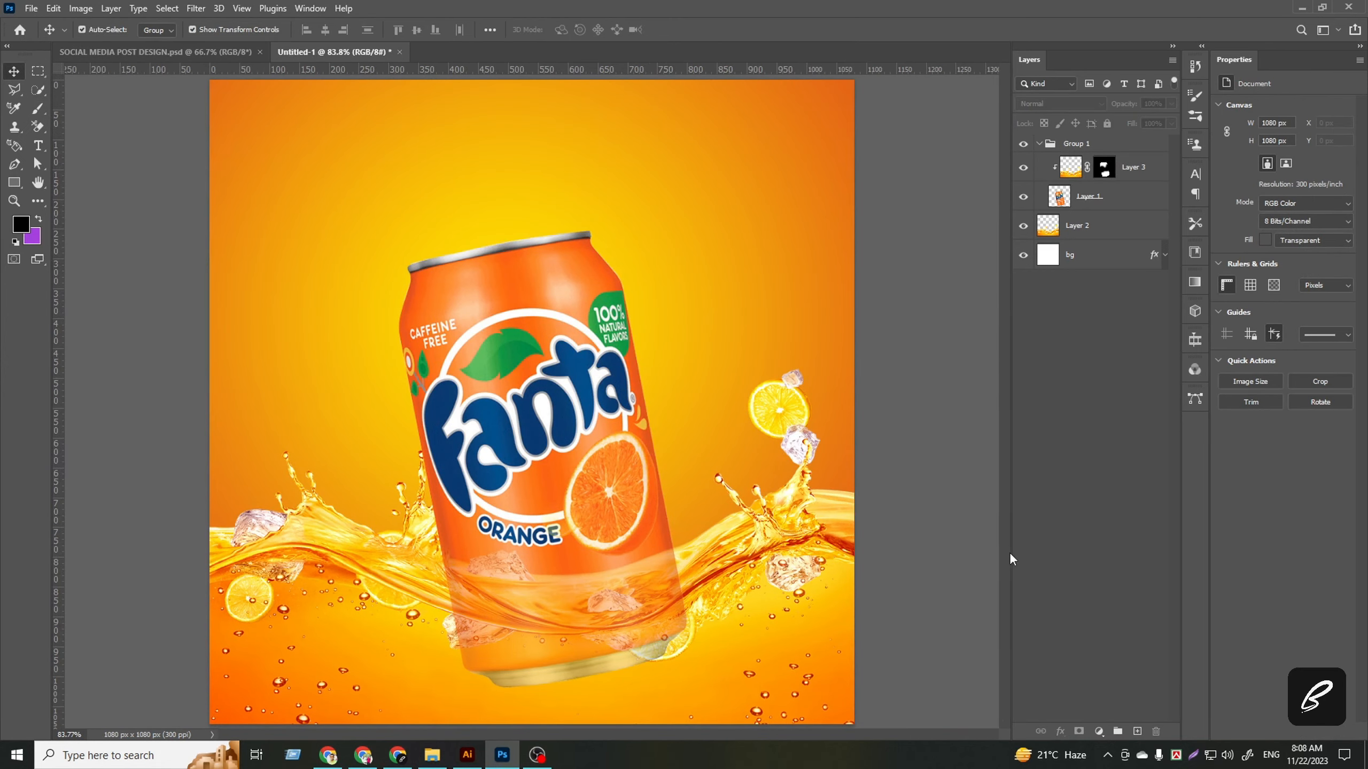
- Add a drop shadow to the can on Layer 1 with 23% opacity and a size of 92 px
click(1118, 198)
click(1136, 178)
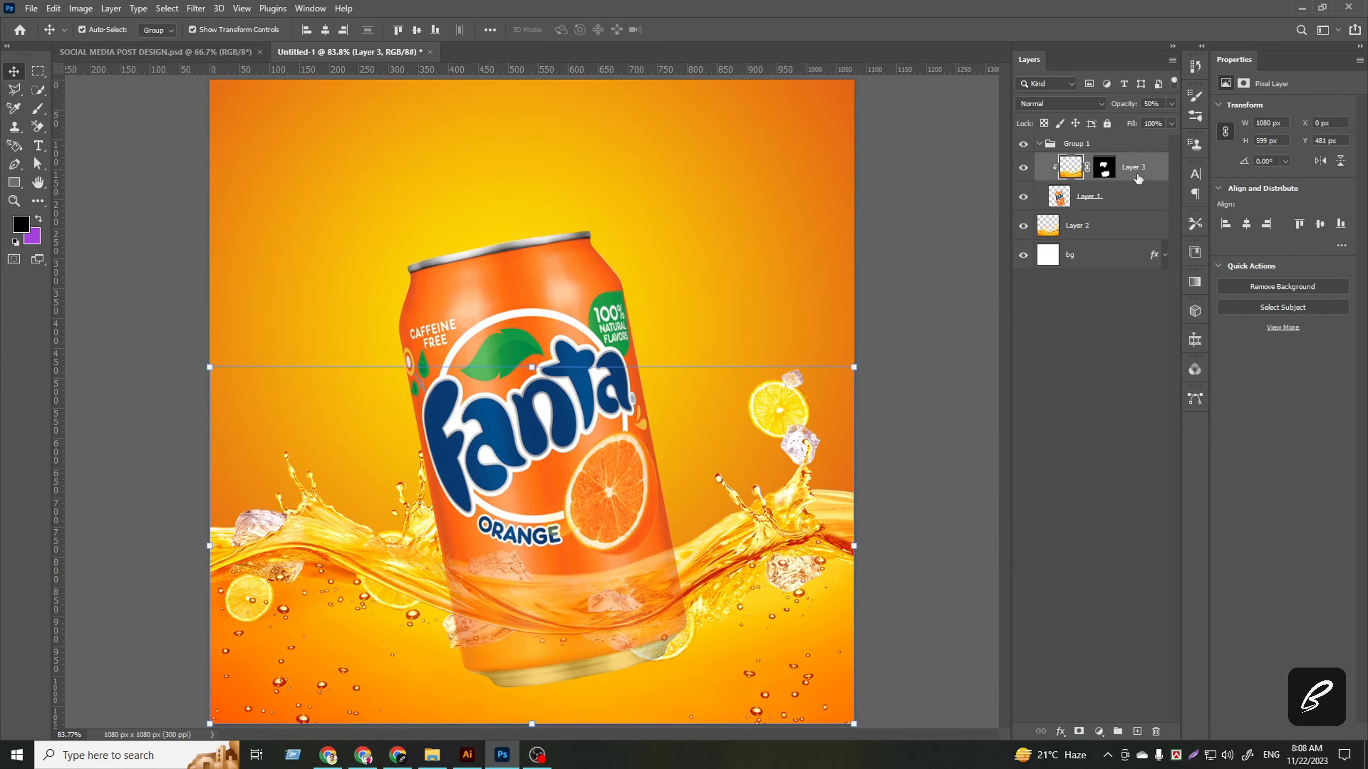
click(1116, 199)
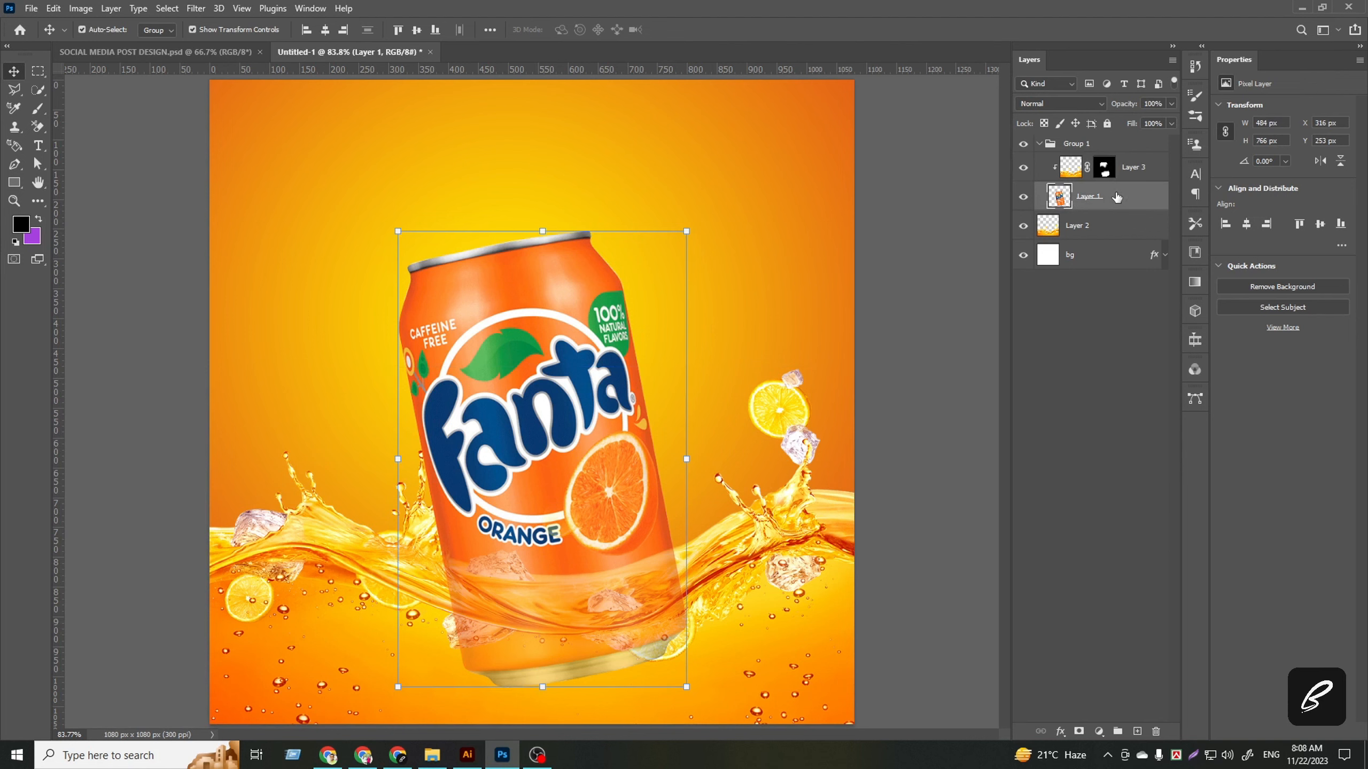
click(1060, 731)
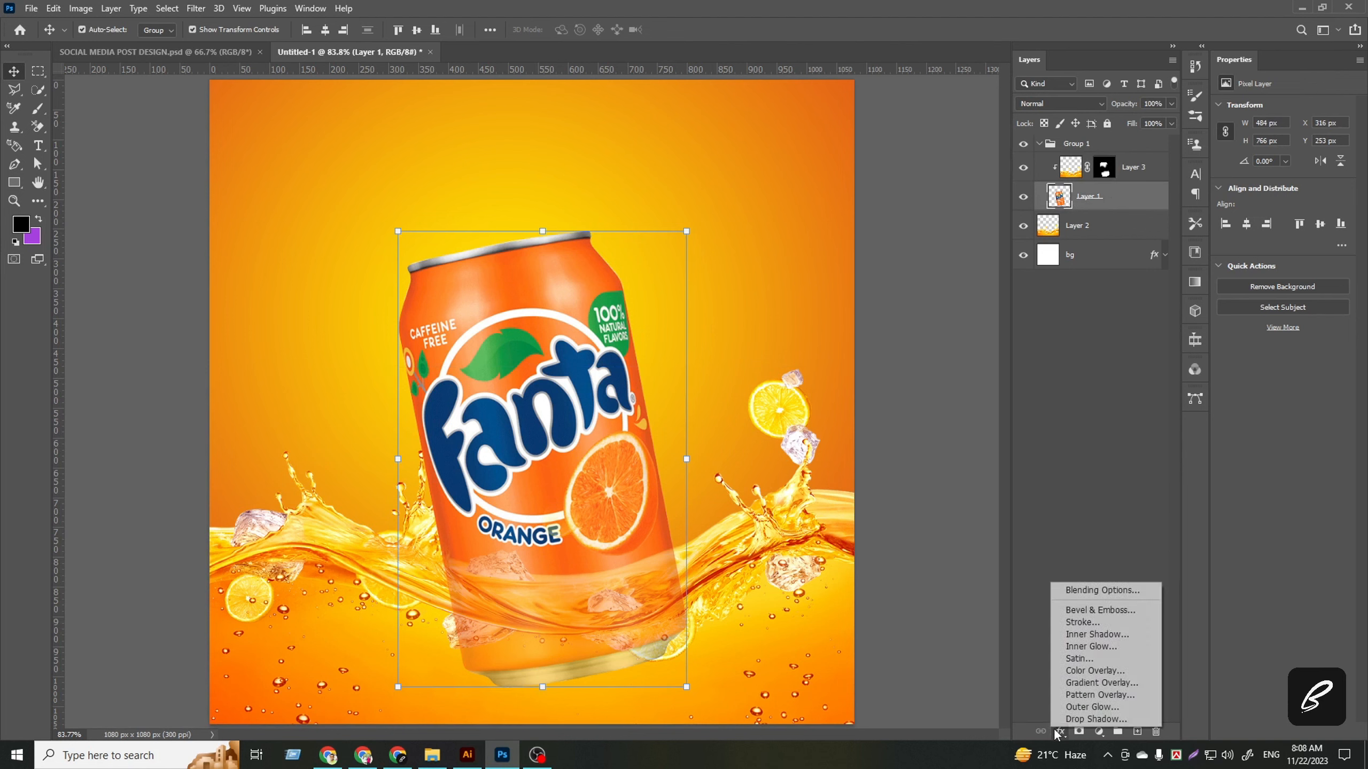
click(1114, 719)
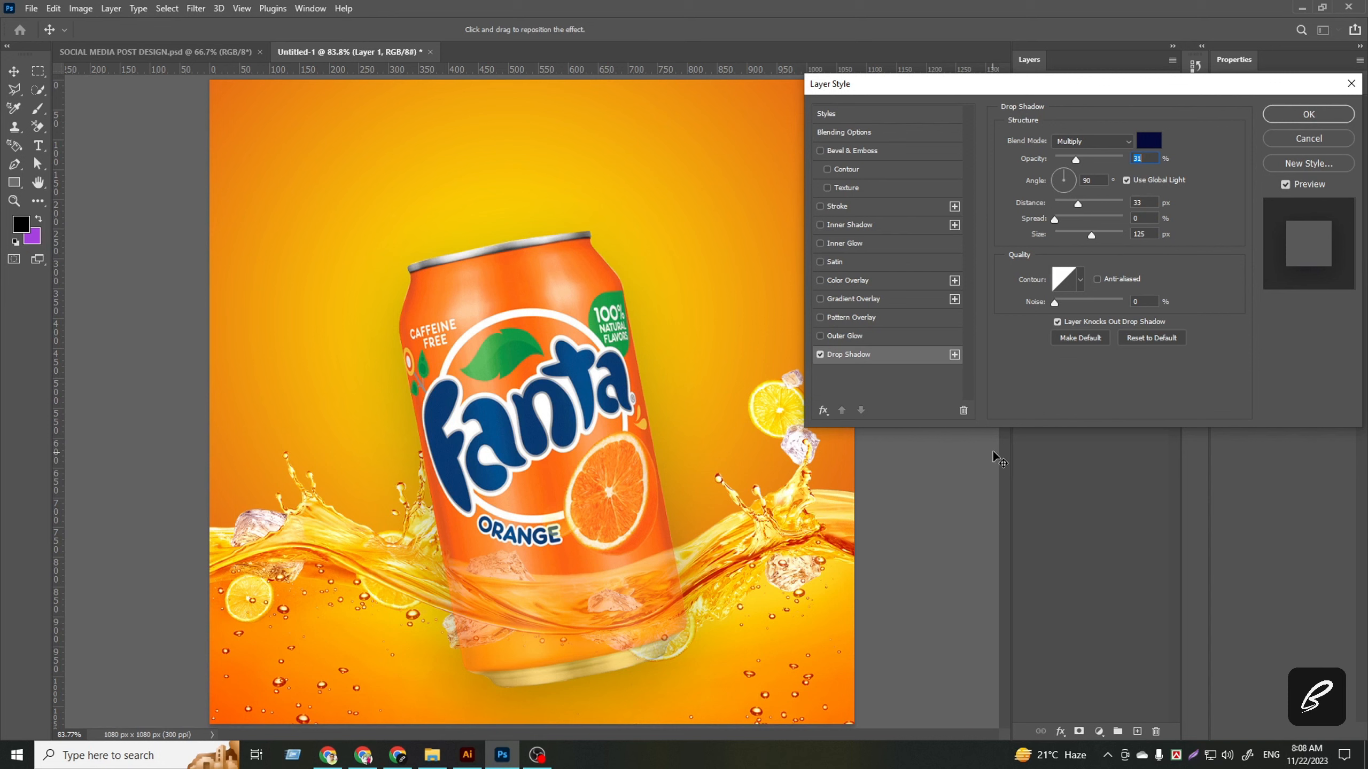
drag(1091, 235, 1082, 235)
drag(1075, 160, 1070, 158)
- Set the drop shadow's colour to very dark brown 1b0f01 and apply the layer style
click(1142, 145)
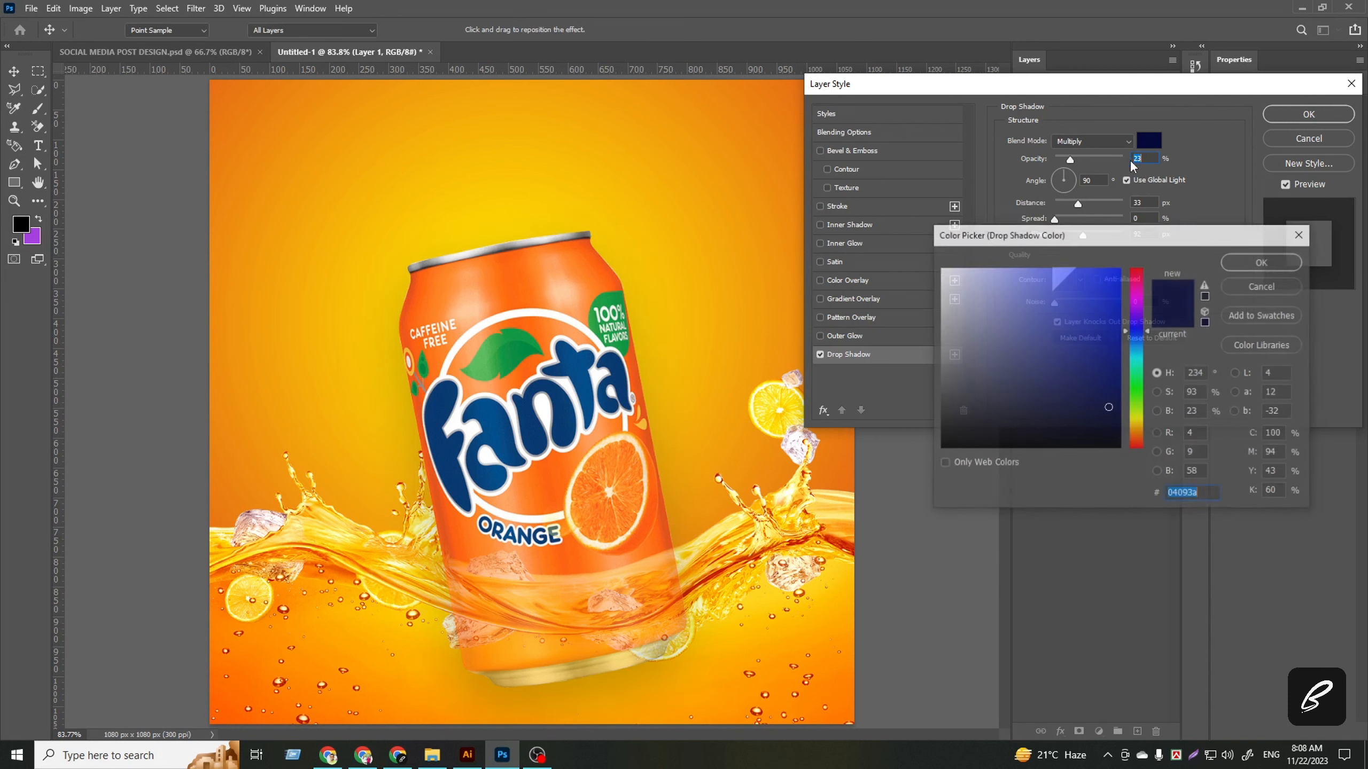
drag(1137, 449, 1136, 433)
drag(1115, 379, 1123, 361)
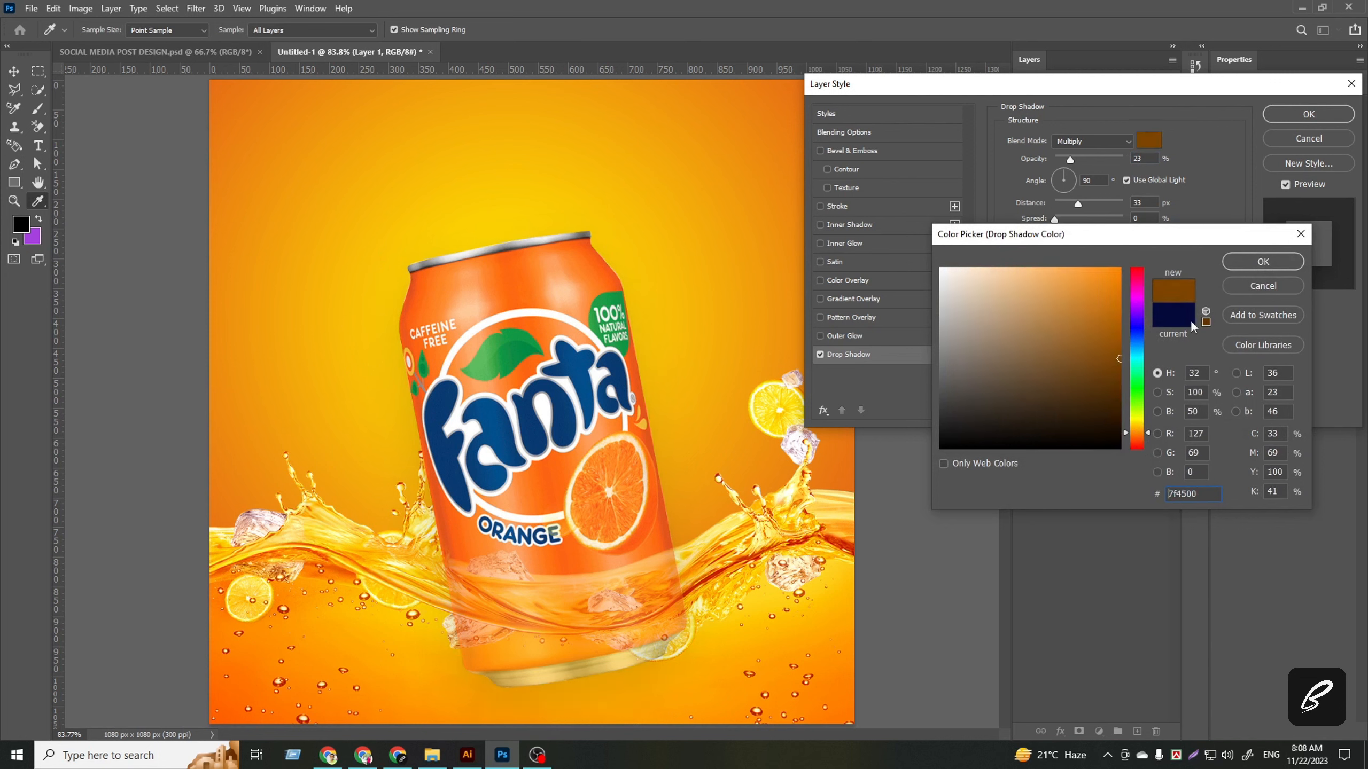
click(1247, 264)
click(1148, 141)
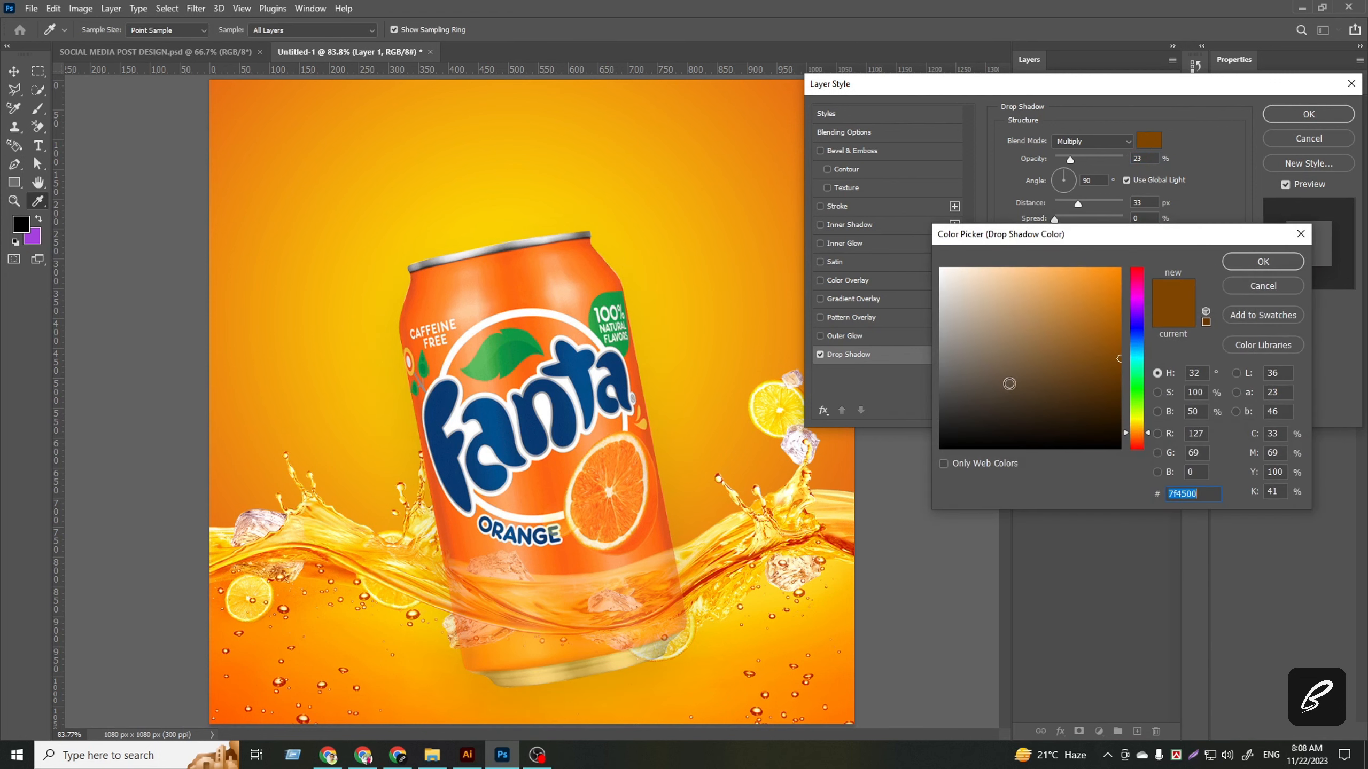
click(1116, 430)
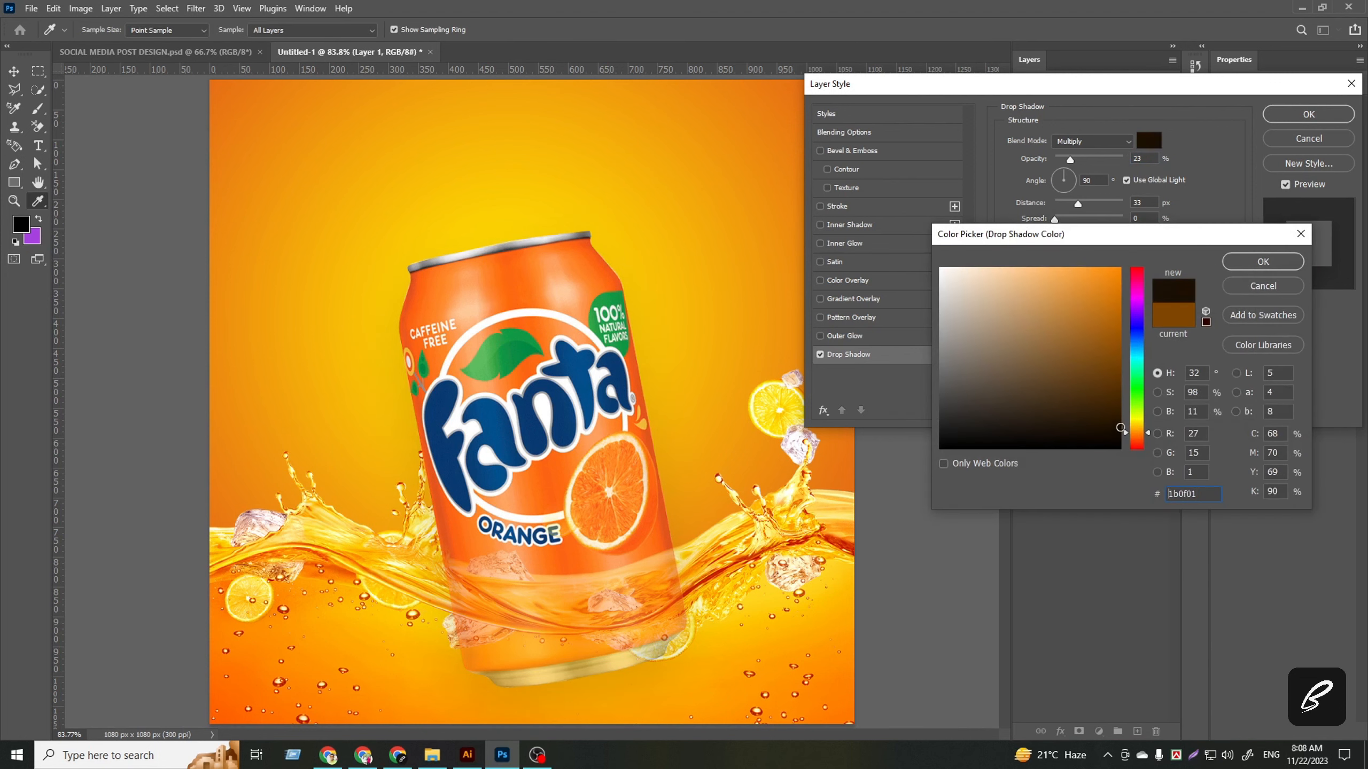
click(1254, 261)
mouse_move(1073, 162)
mouse_down()
mouse_move(1112, 157)
mouse_move(1071, 160)
mouse_up()
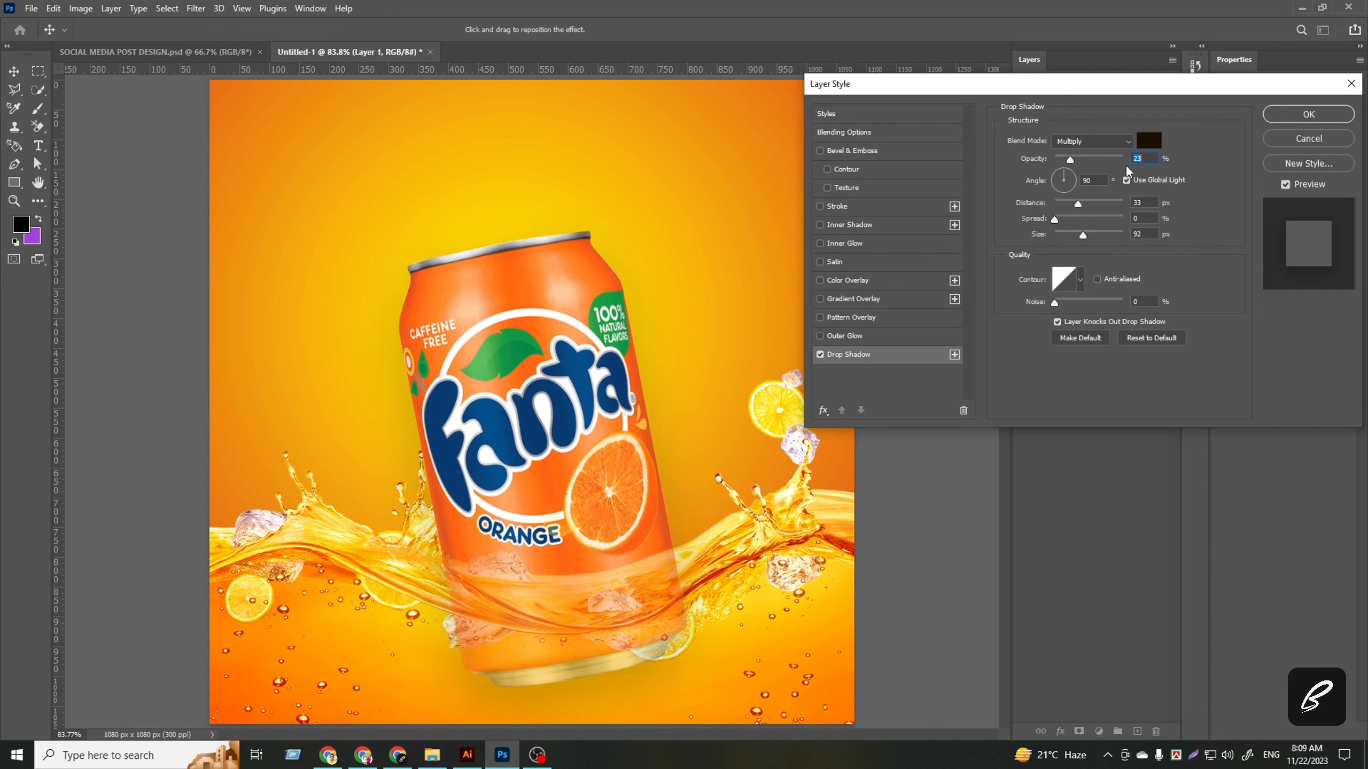
click(1330, 114)
click(1083, 456)
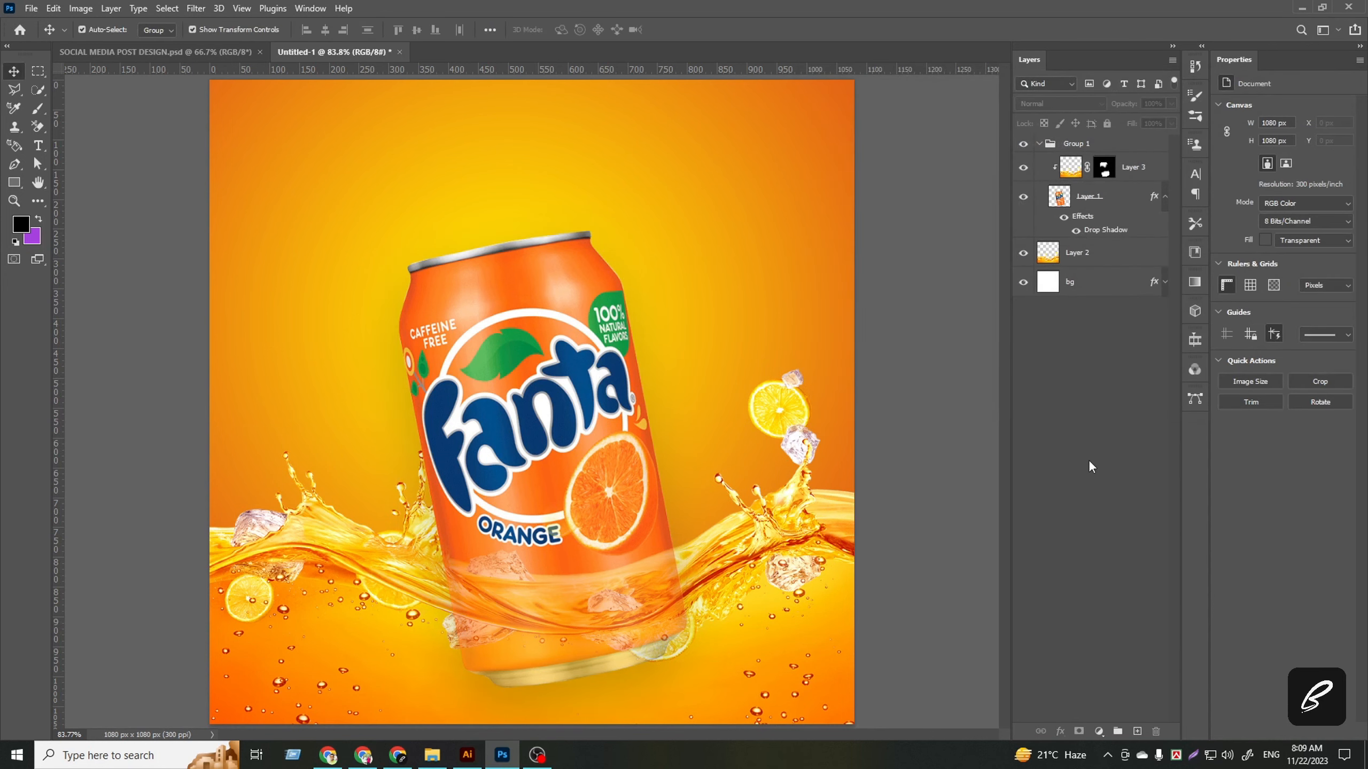
- Create a new layer above Layer 2 and set the foreground colour to a deep orange
click(779, 519)
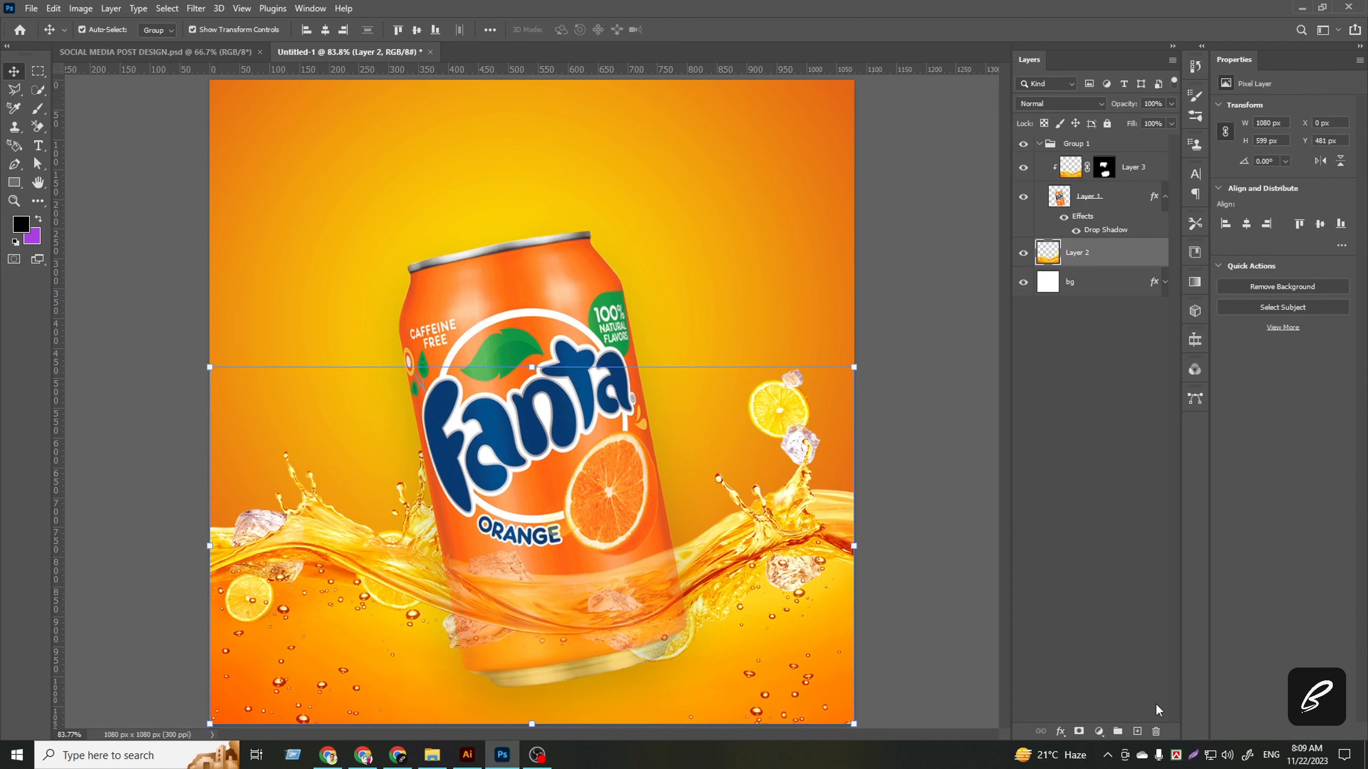
click(1137, 731)
click(22, 229)
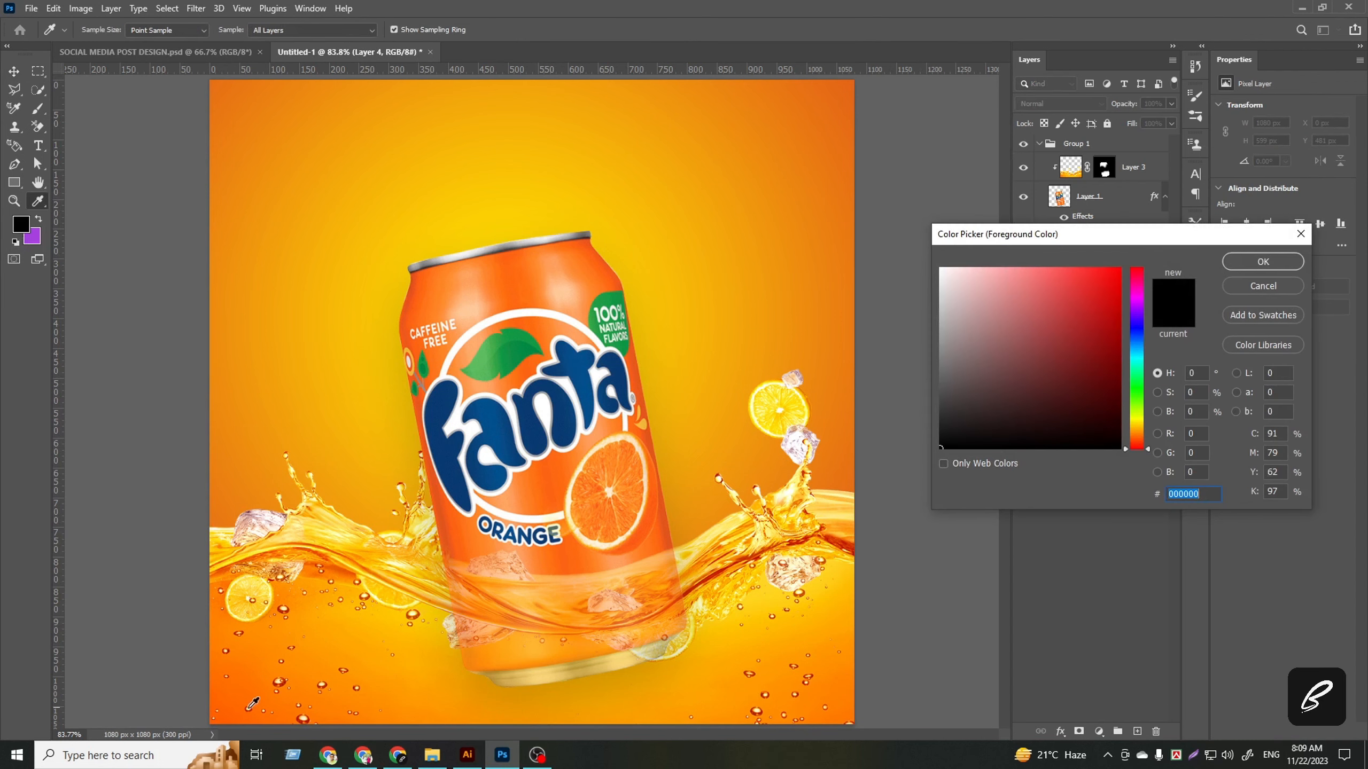
text(ff6000)
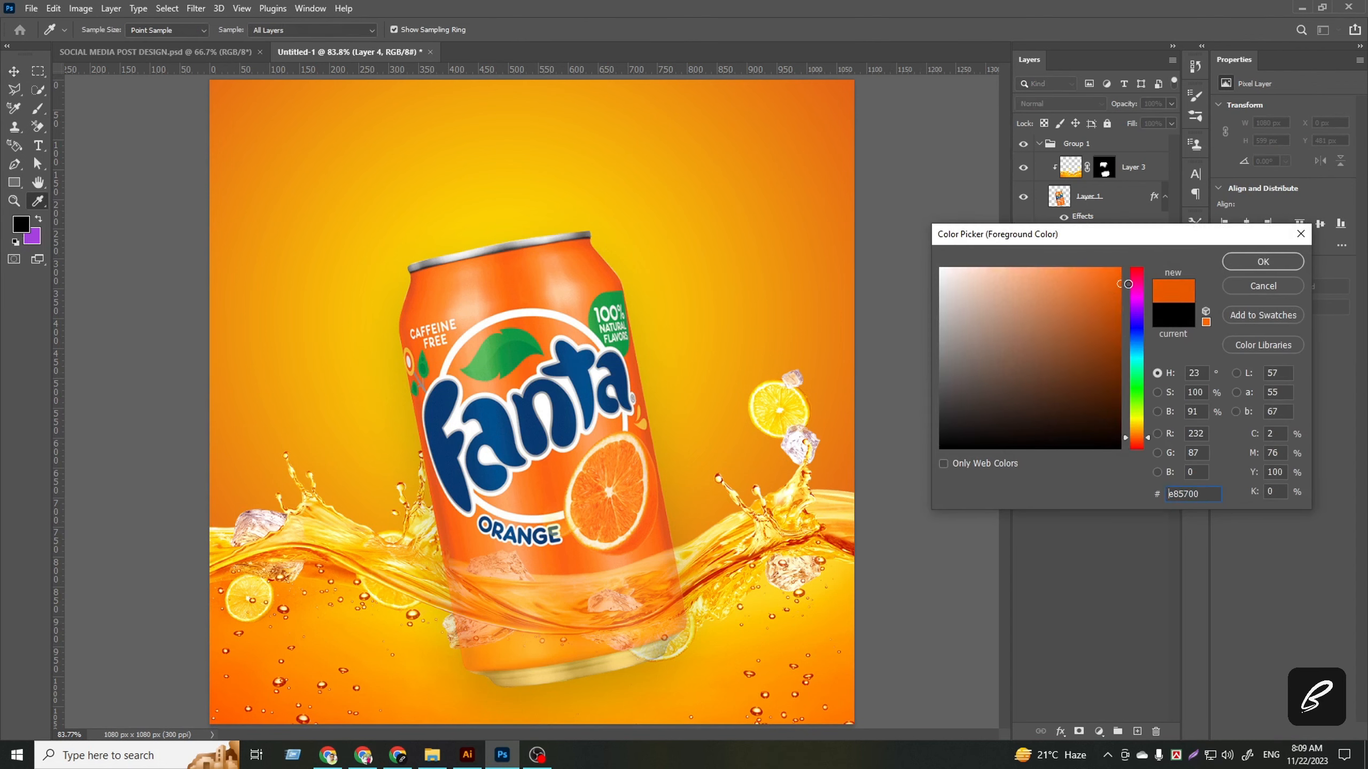
click(1263, 261)
key(v)
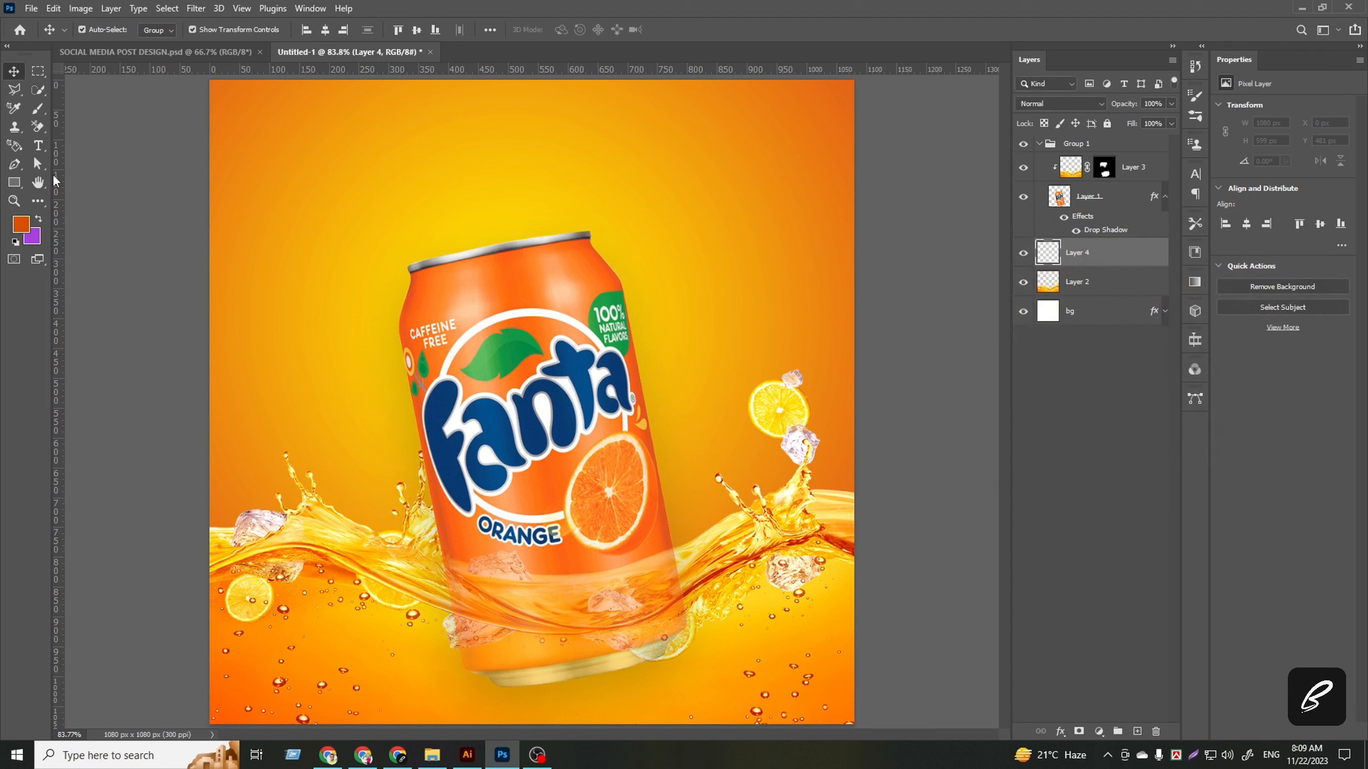
- Place Layer 4 beneath the splash on Layer 2 and paint deep orange behind the splash across the canvas with a 354 px soft brush
click(38, 108)
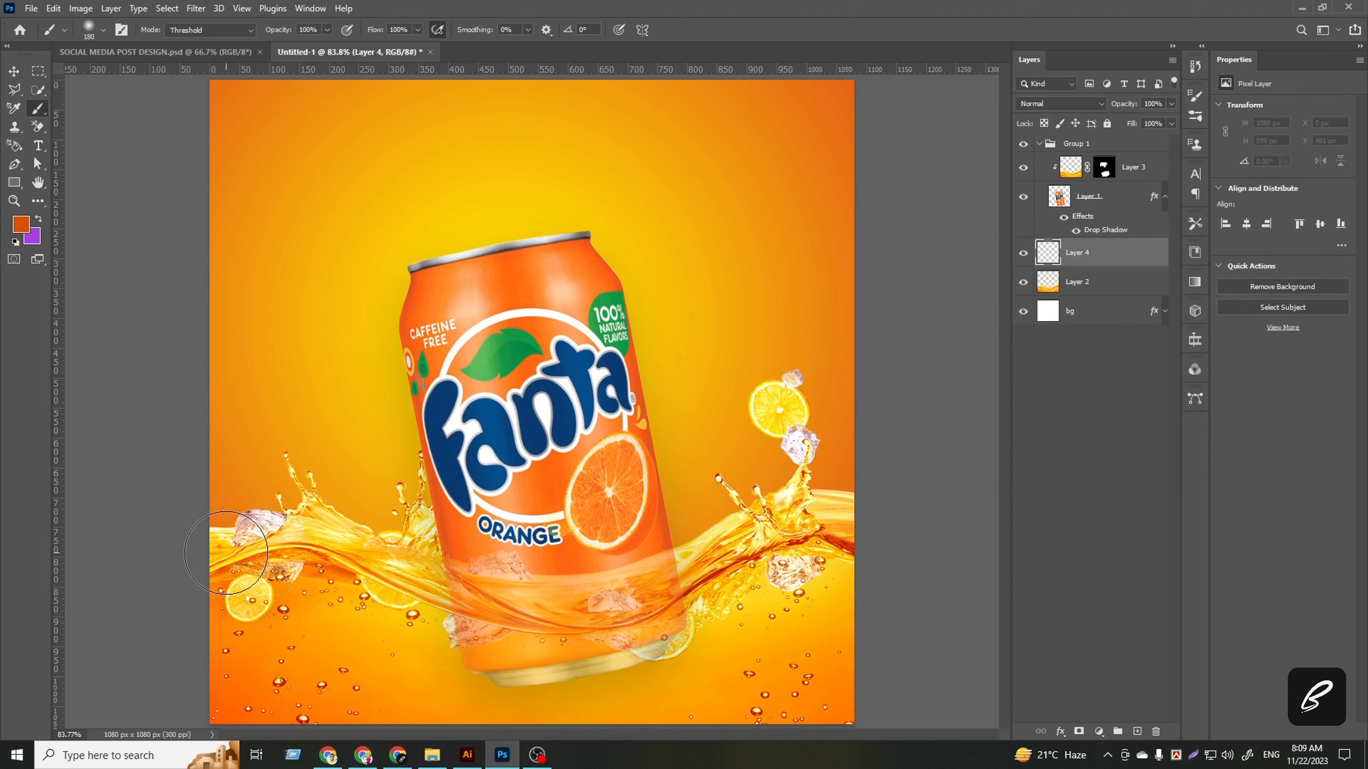
click(104, 30)
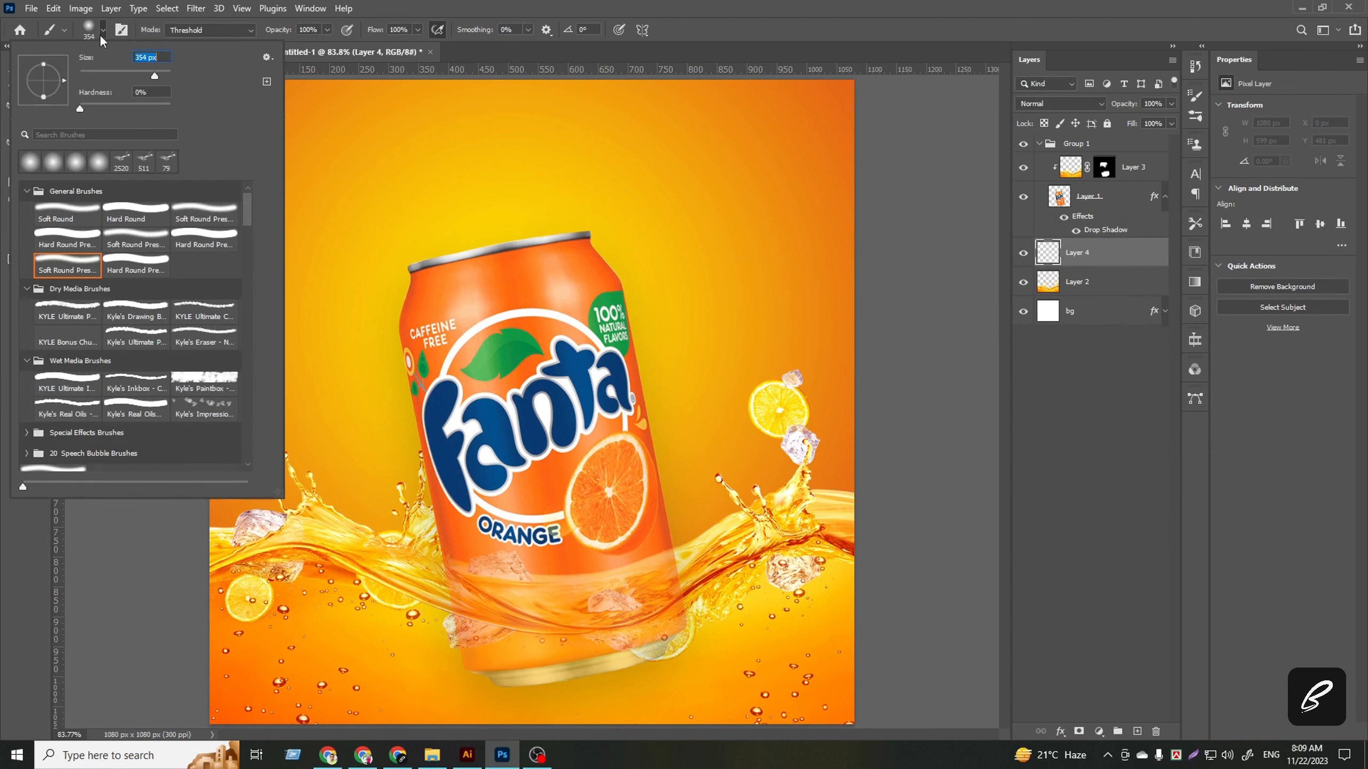
click(102, 31)
drag(307, 614, 315, 506)
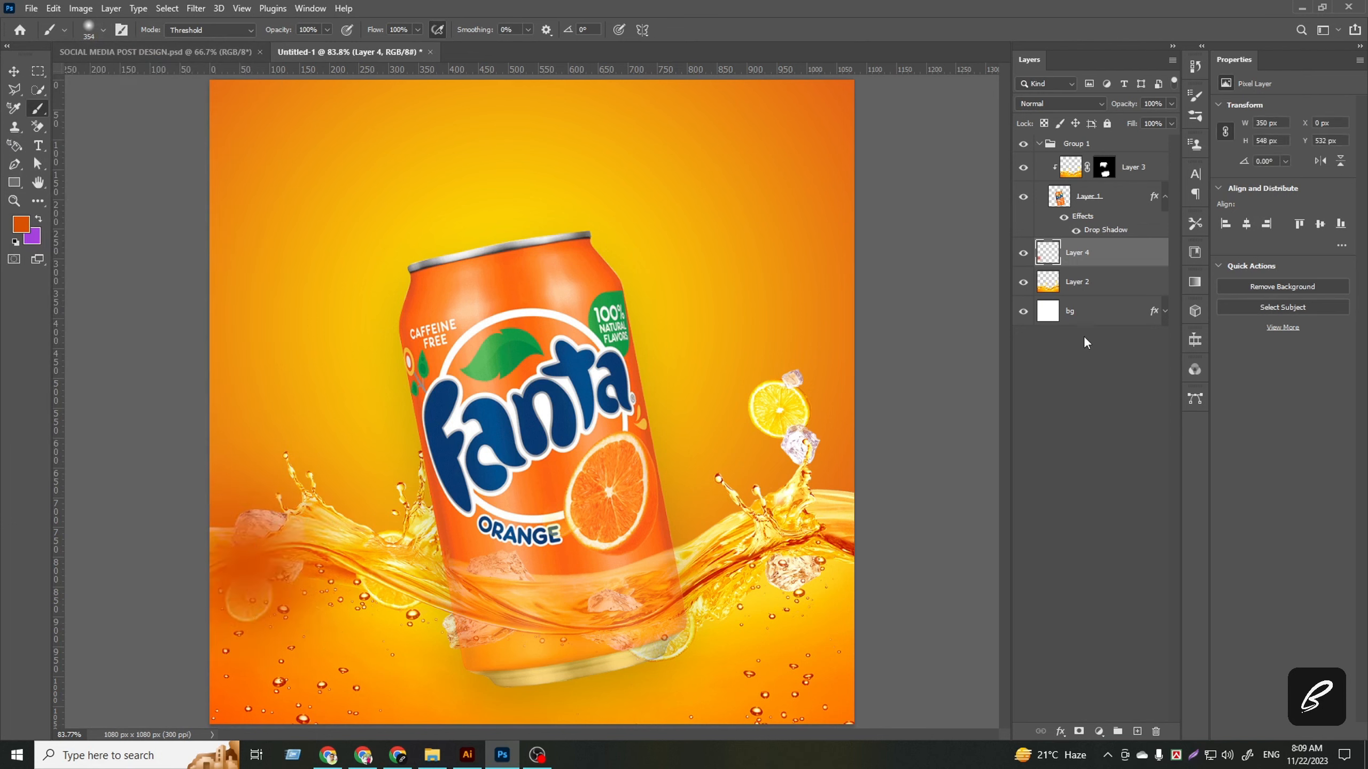
drag(1077, 253, 1085, 294)
mouse_move(898, 506)
mouse_down()
mouse_move(907, 534)
mouse_move(488, 641)
mouse_move(615, 651)
mouse_up()
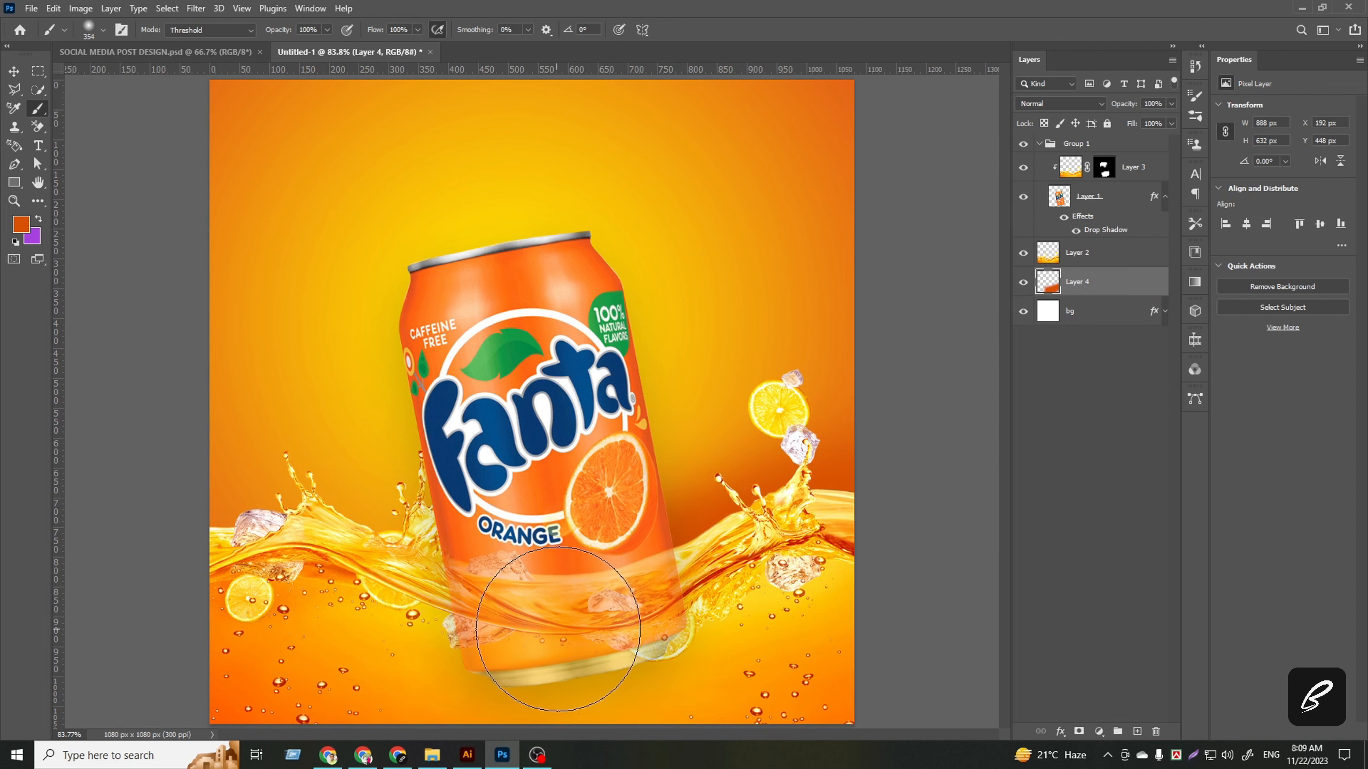
drag(593, 565, 177, 533)
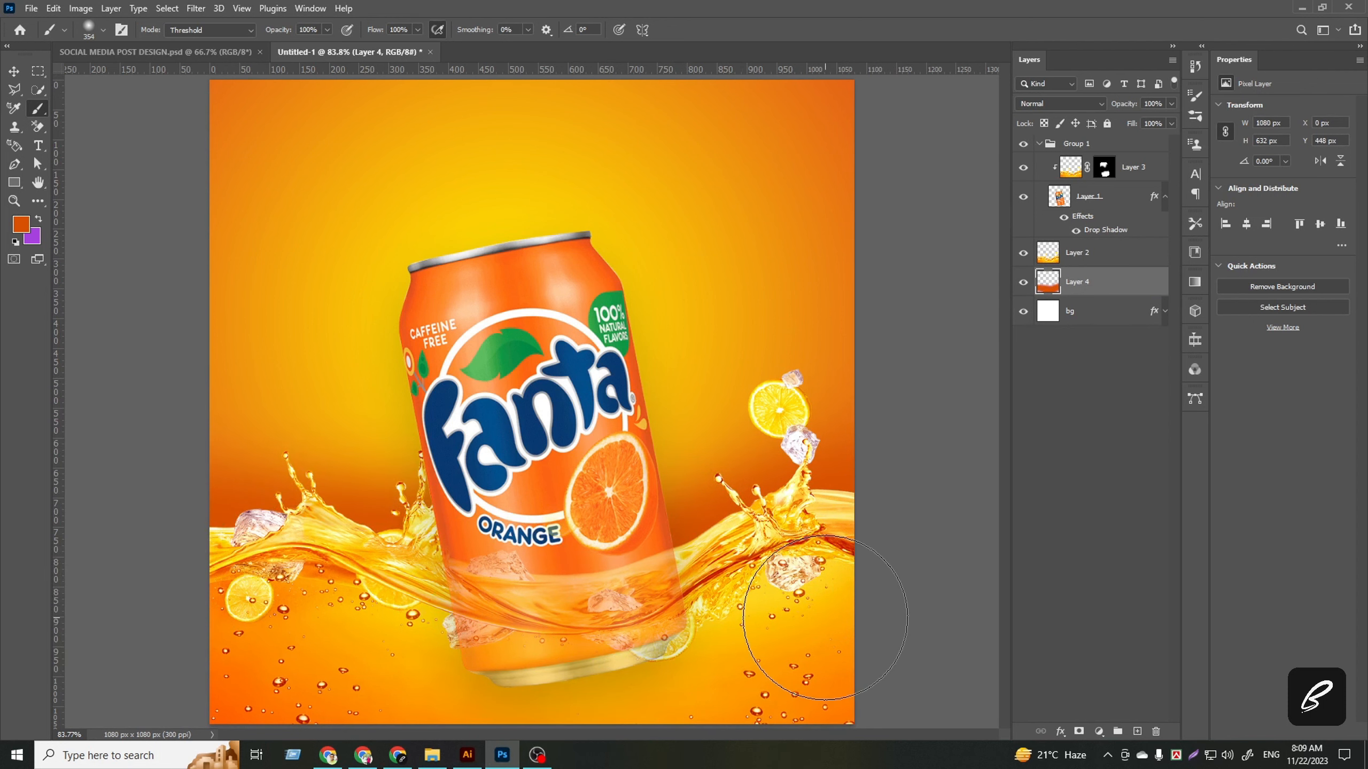
click(14, 70)
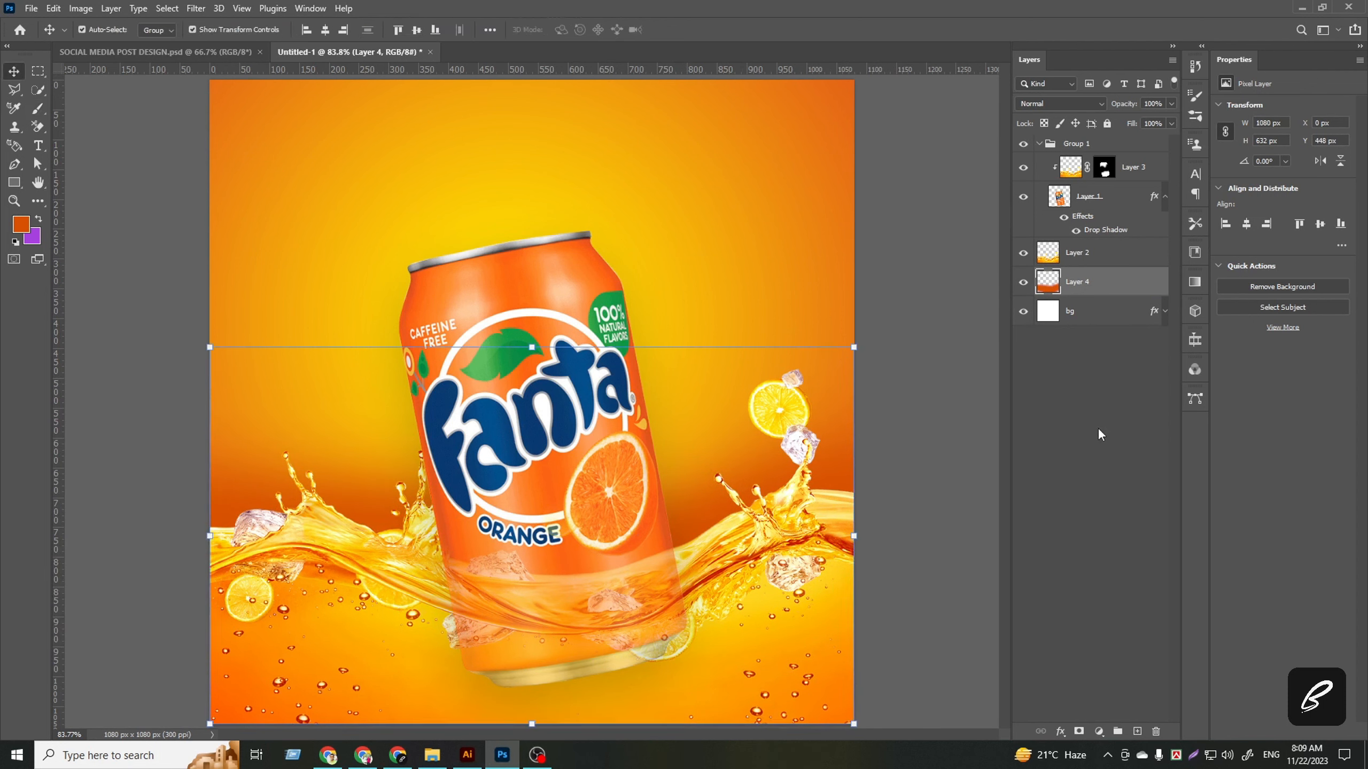
- Create another new layer and place it directly above the bg layer
click(1123, 420)
click(1137, 731)
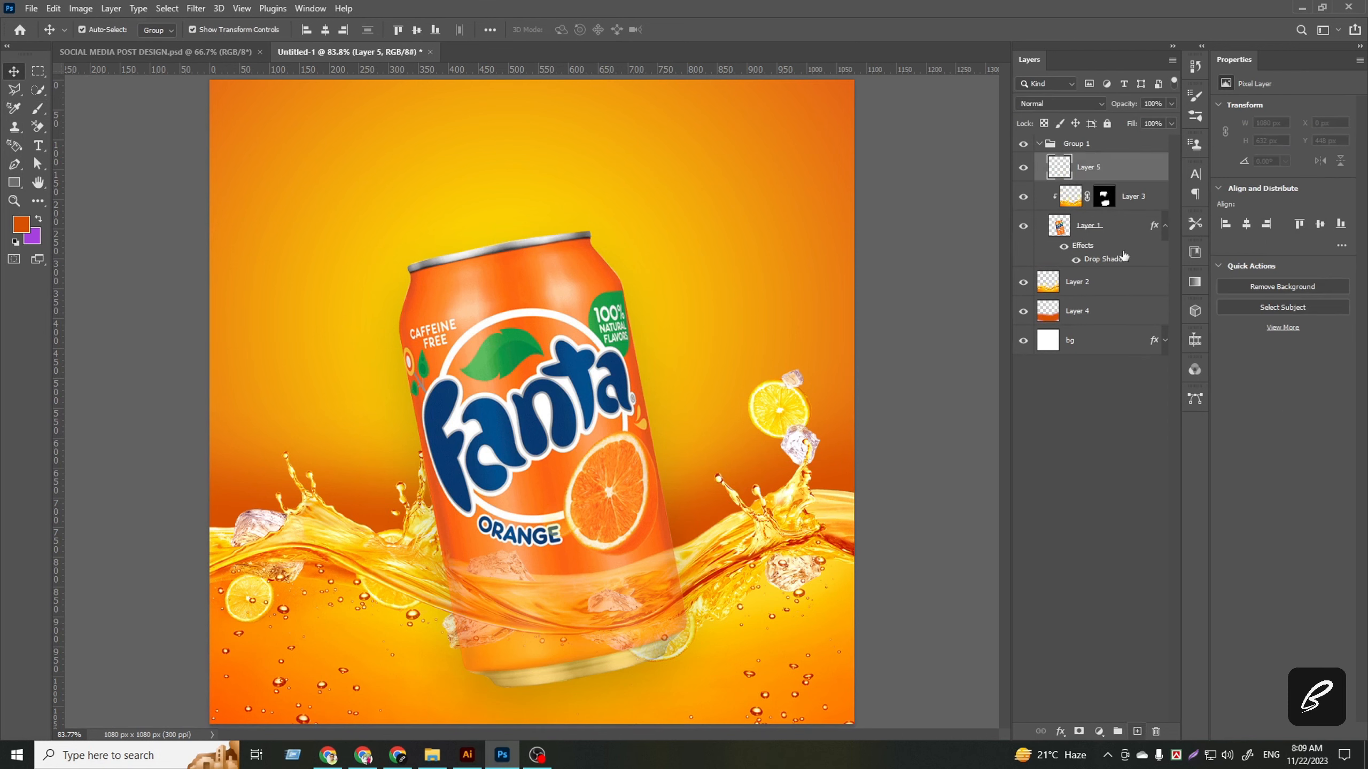
drag(1087, 162, 1100, 324)
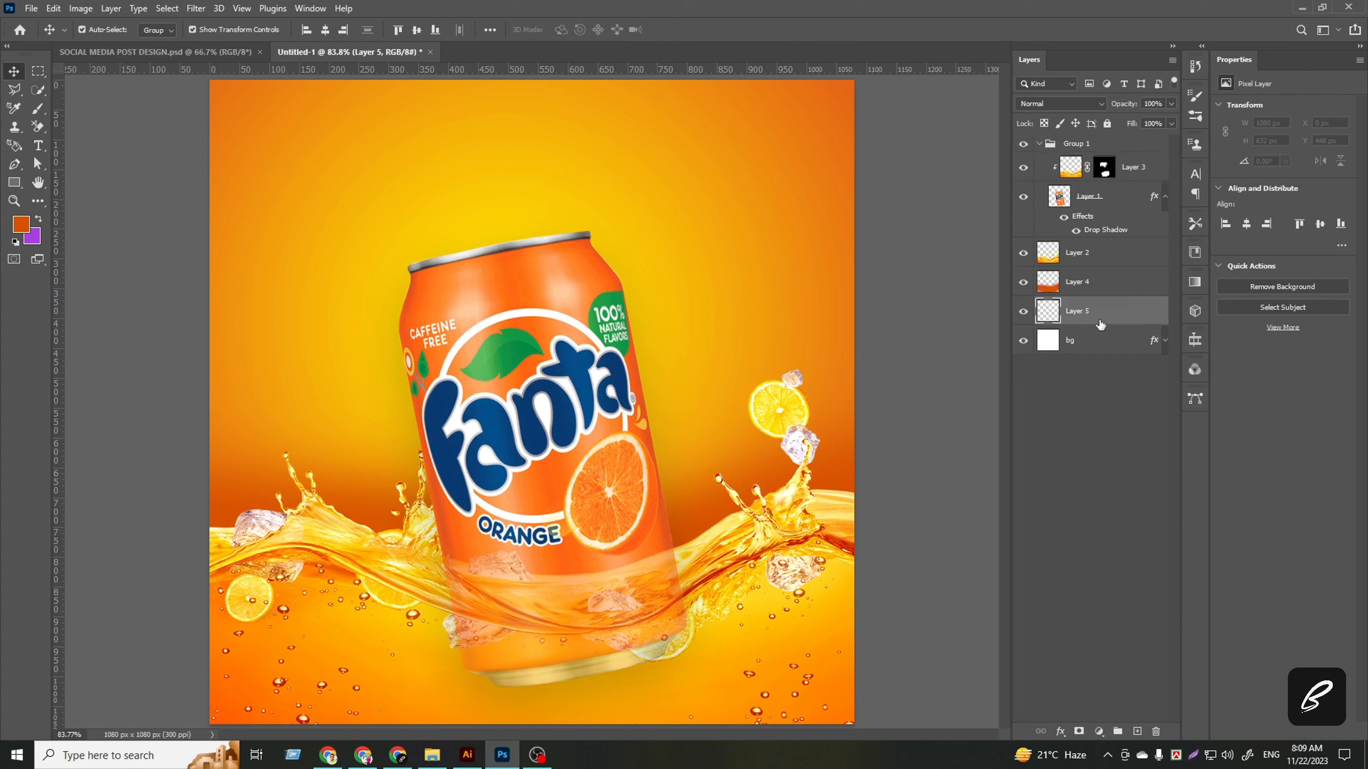
- Set the brush's foreground colour to light yellow ffdc3d, starting from a yellow sampled in the background above the can
click(37, 109)
click(21, 223)
click(548, 213)
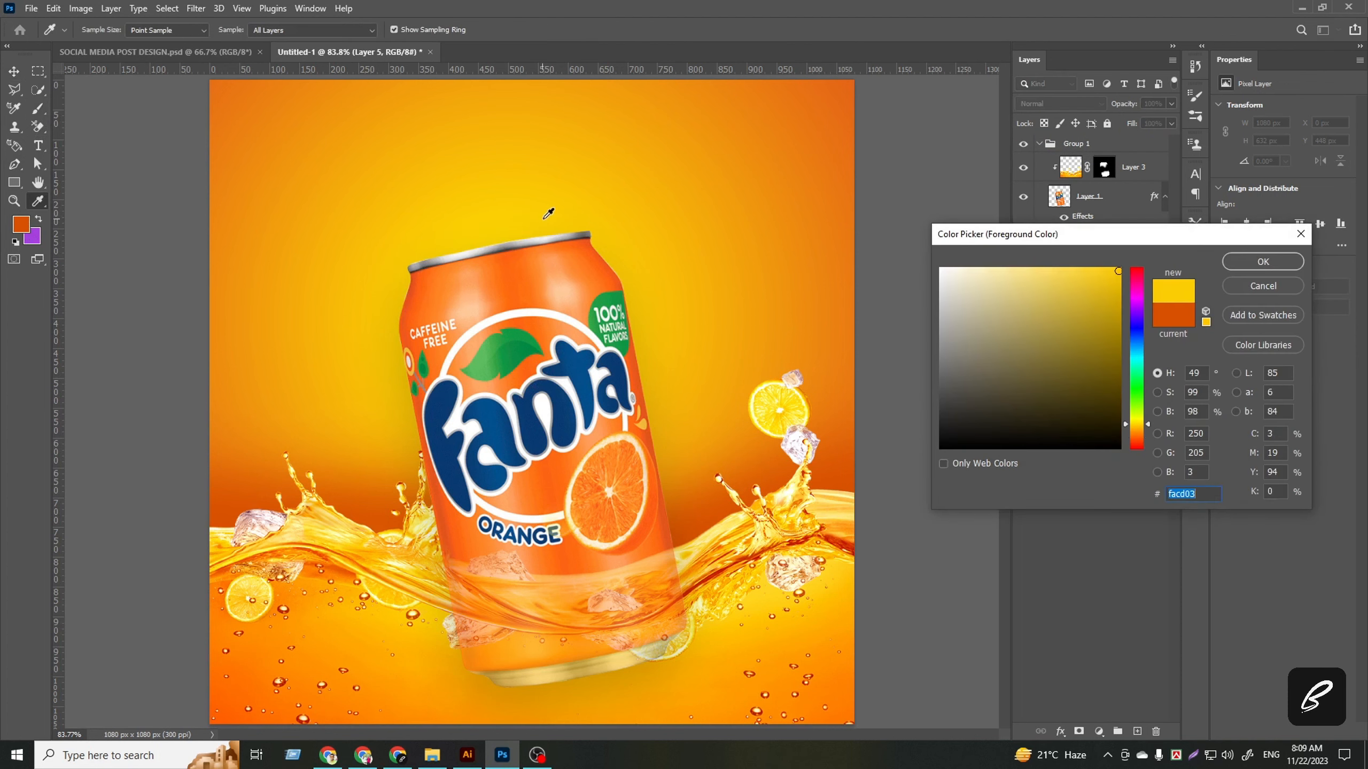
drag(1090, 264, 1077, 263)
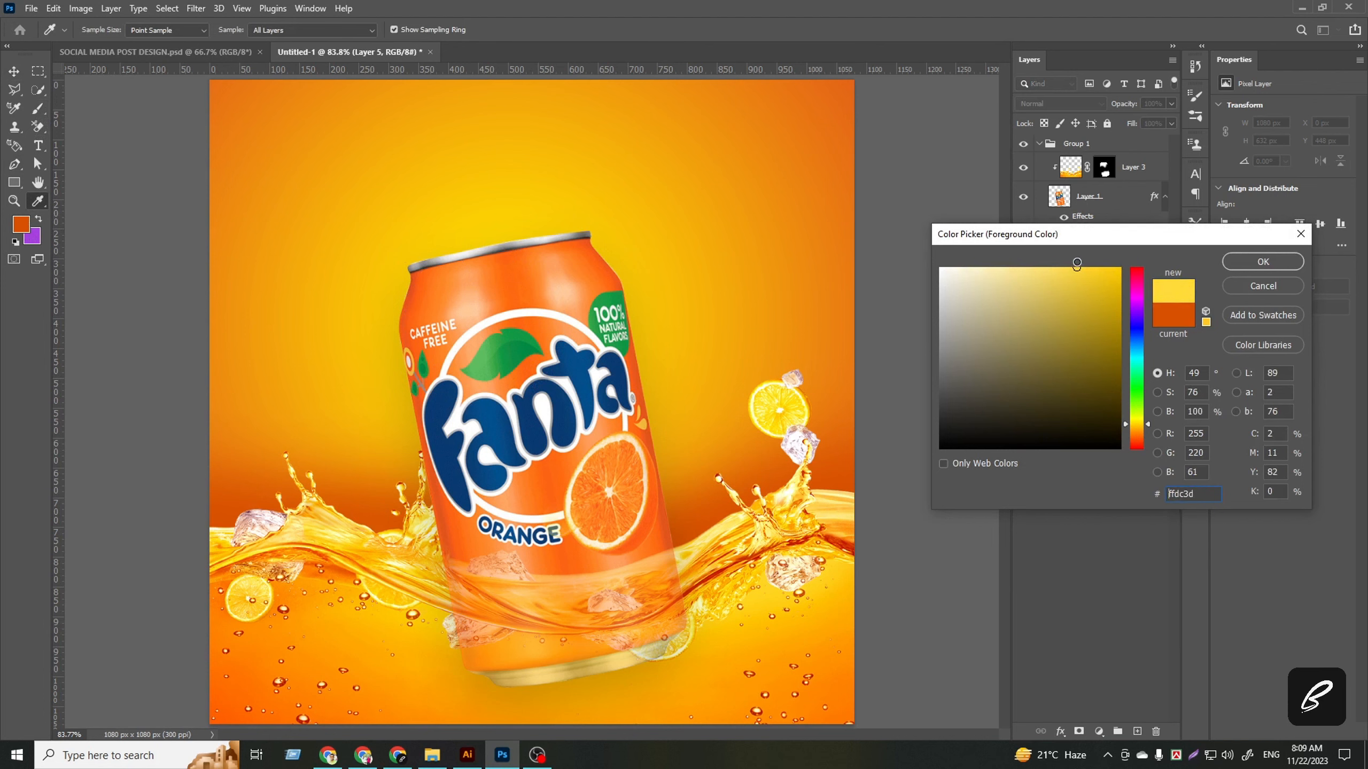
click(1256, 265)
- Paint a yellow glow behind the can on Layer 5 with a single dab of a 1102 px soft brush
click(103, 30)
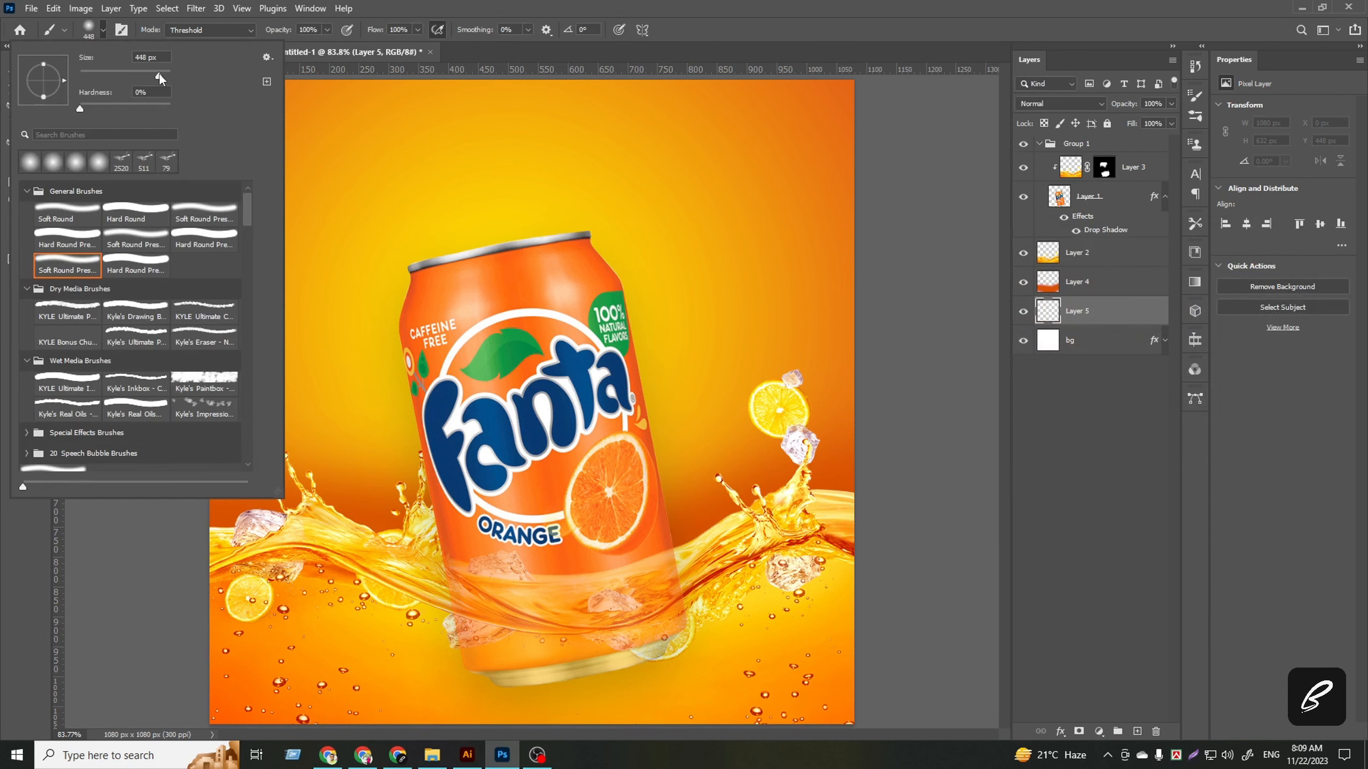
drag(160, 74, 165, 74)
key(Return)
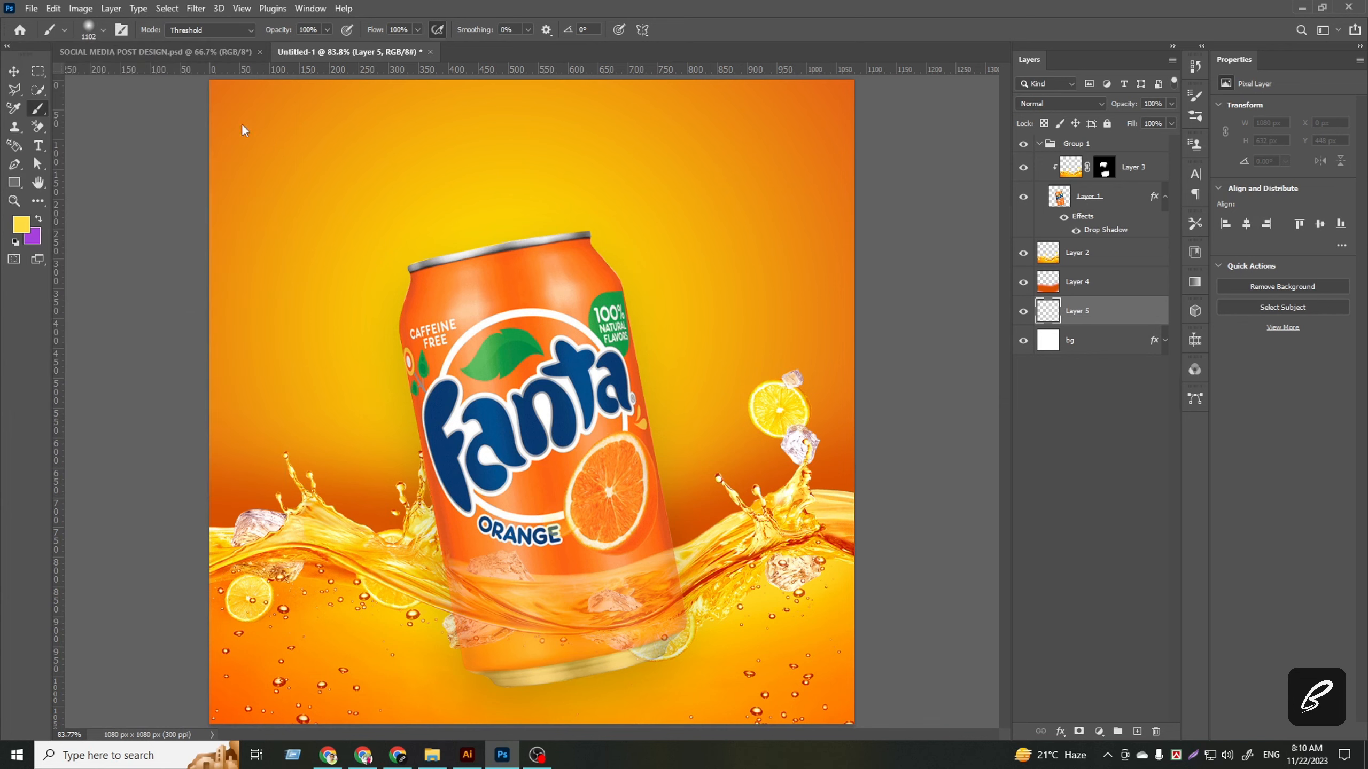
click(526, 272)
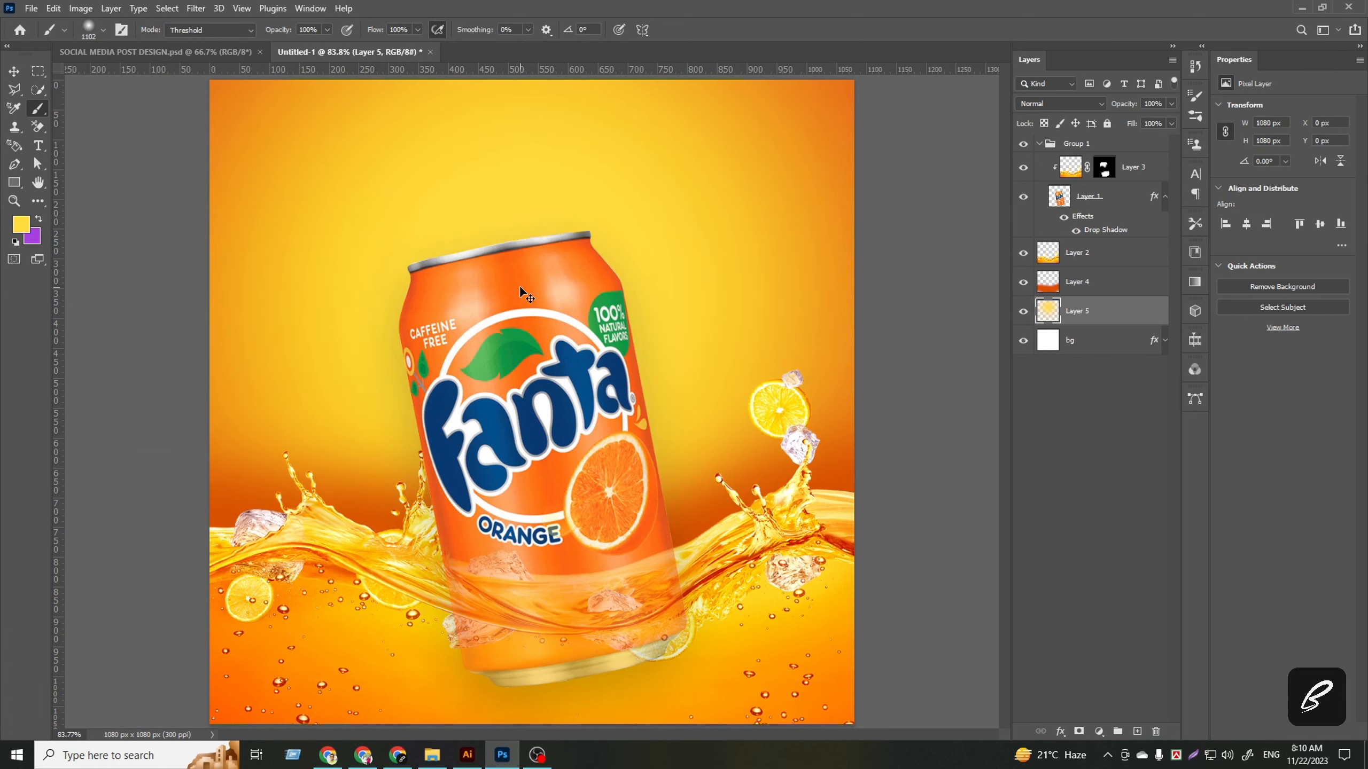
- Lower the opacity of the deep orange paint on Layer 4 to about 51%
scroll(519, 284, down, 1)
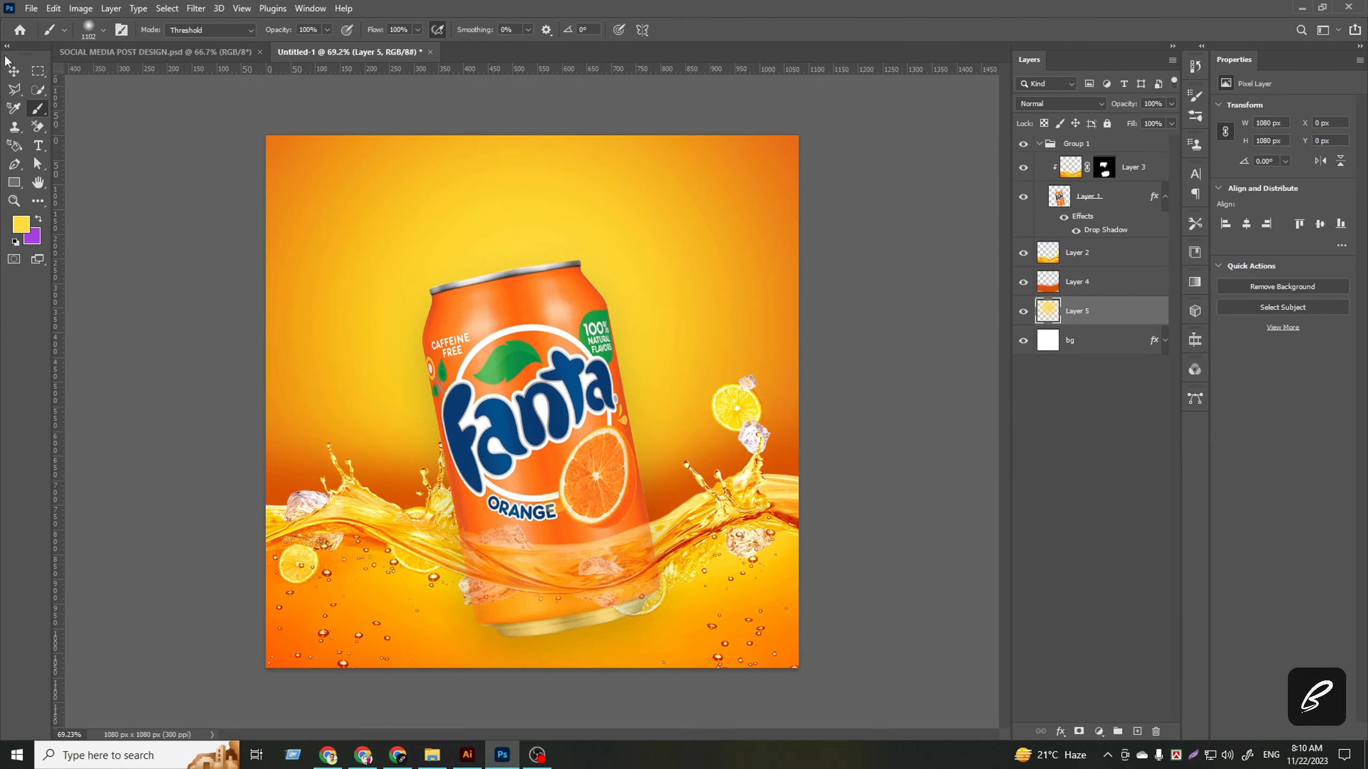
click(14, 71)
click(1108, 288)
drag(1169, 106, 1162, 122)
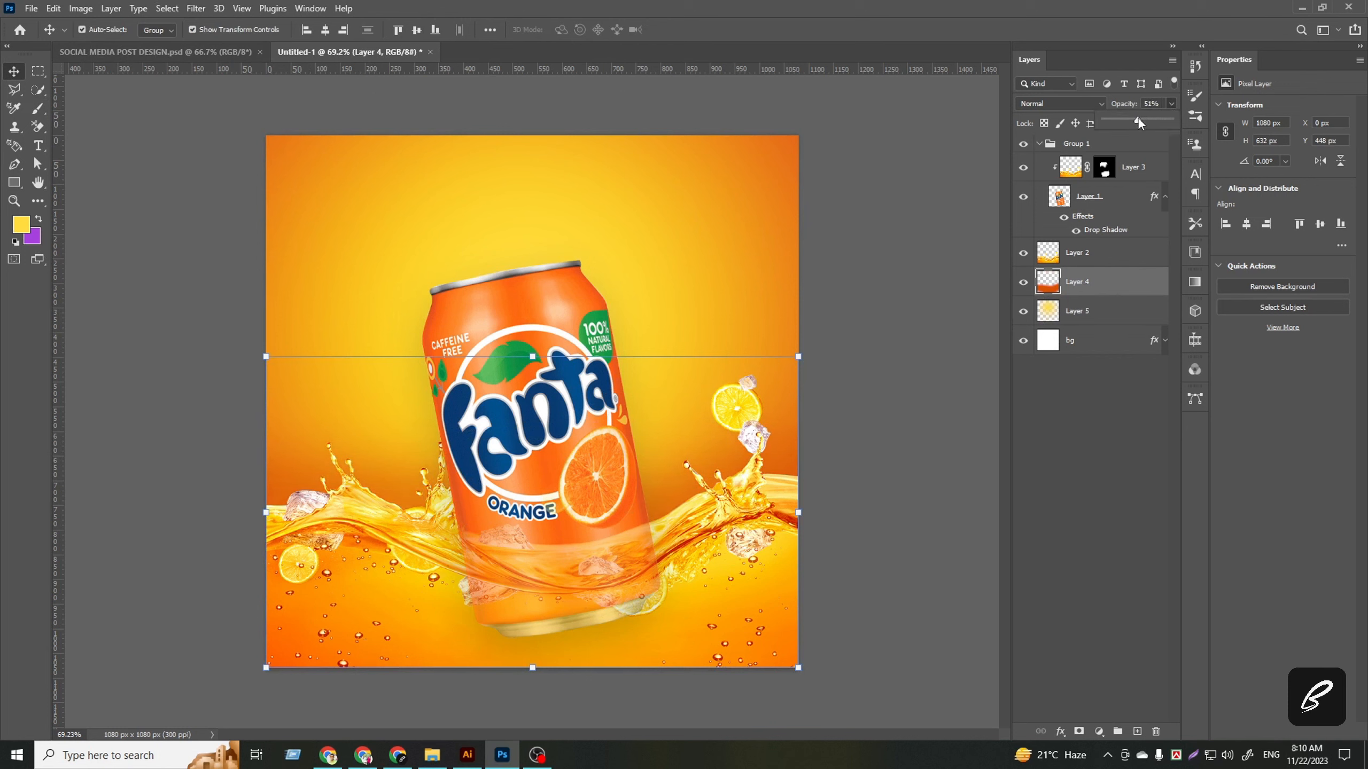
click(1072, 511)
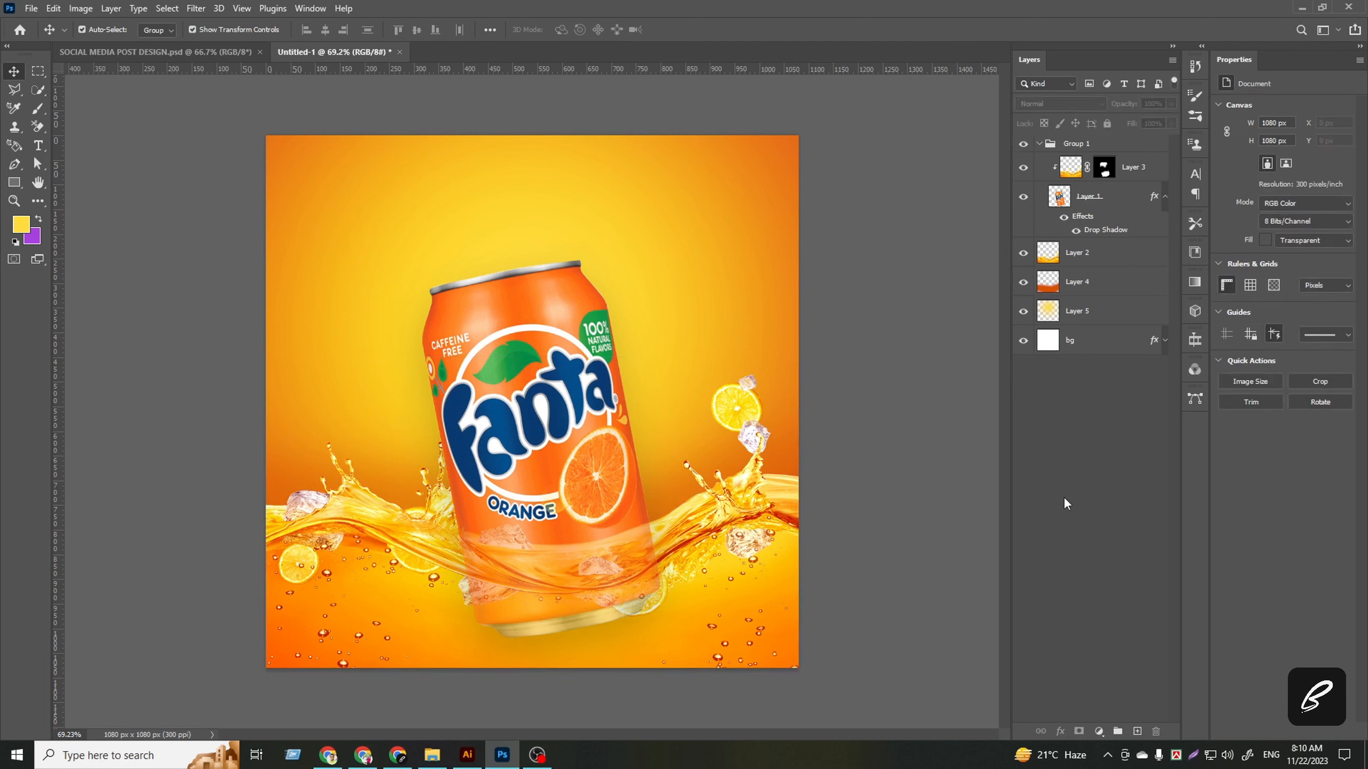
- Apply the Camera Raw Filter to the can on Layer 1 with Temperature +51, Exposure +0.35 and Vibrance +35
click(1098, 143)
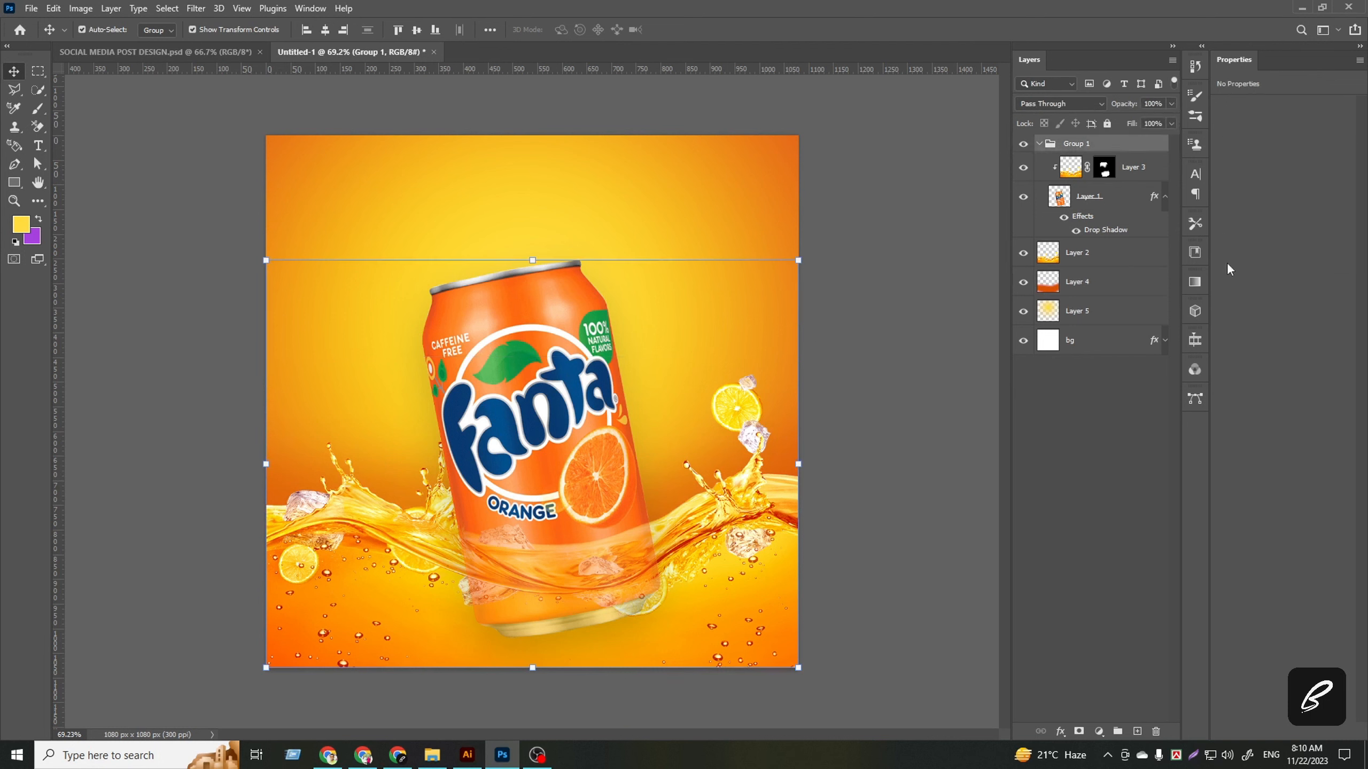
click(1116, 205)
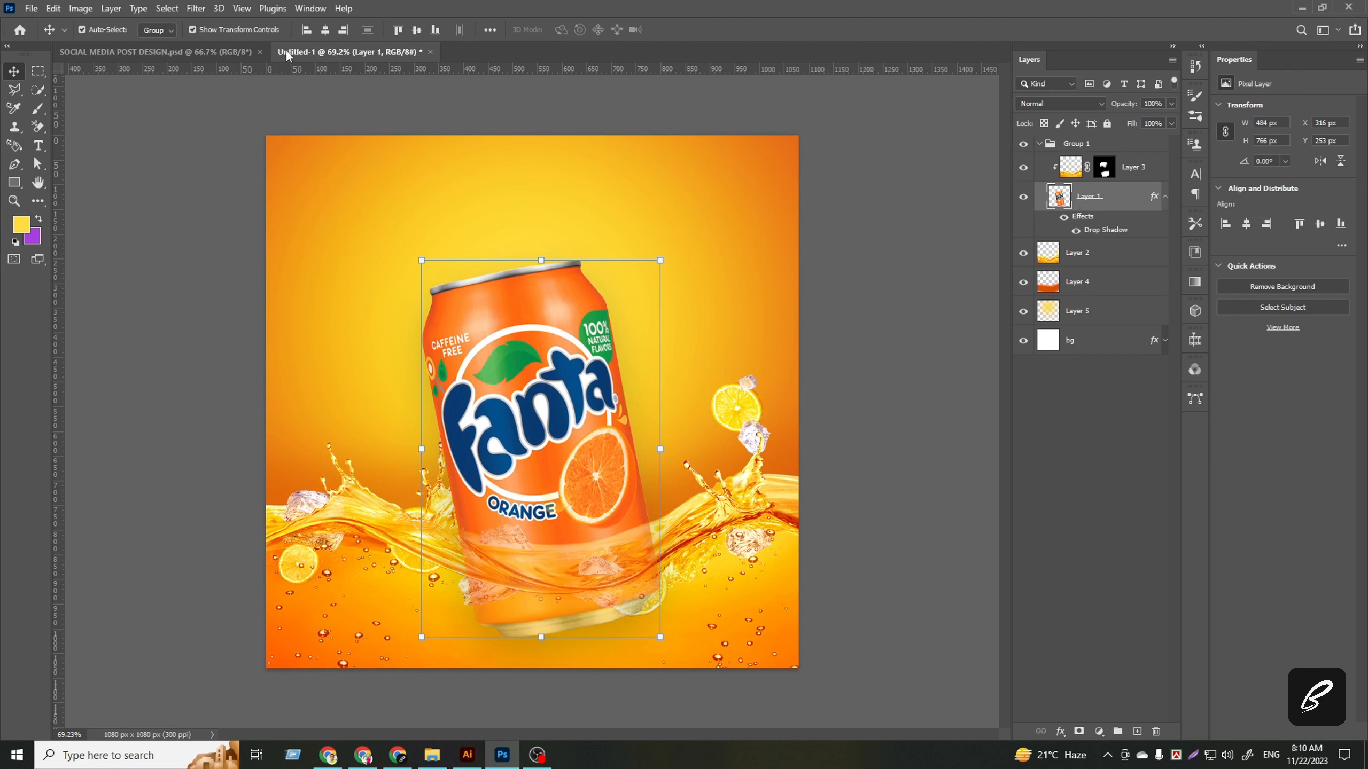
click(196, 8)
click(251, 115)
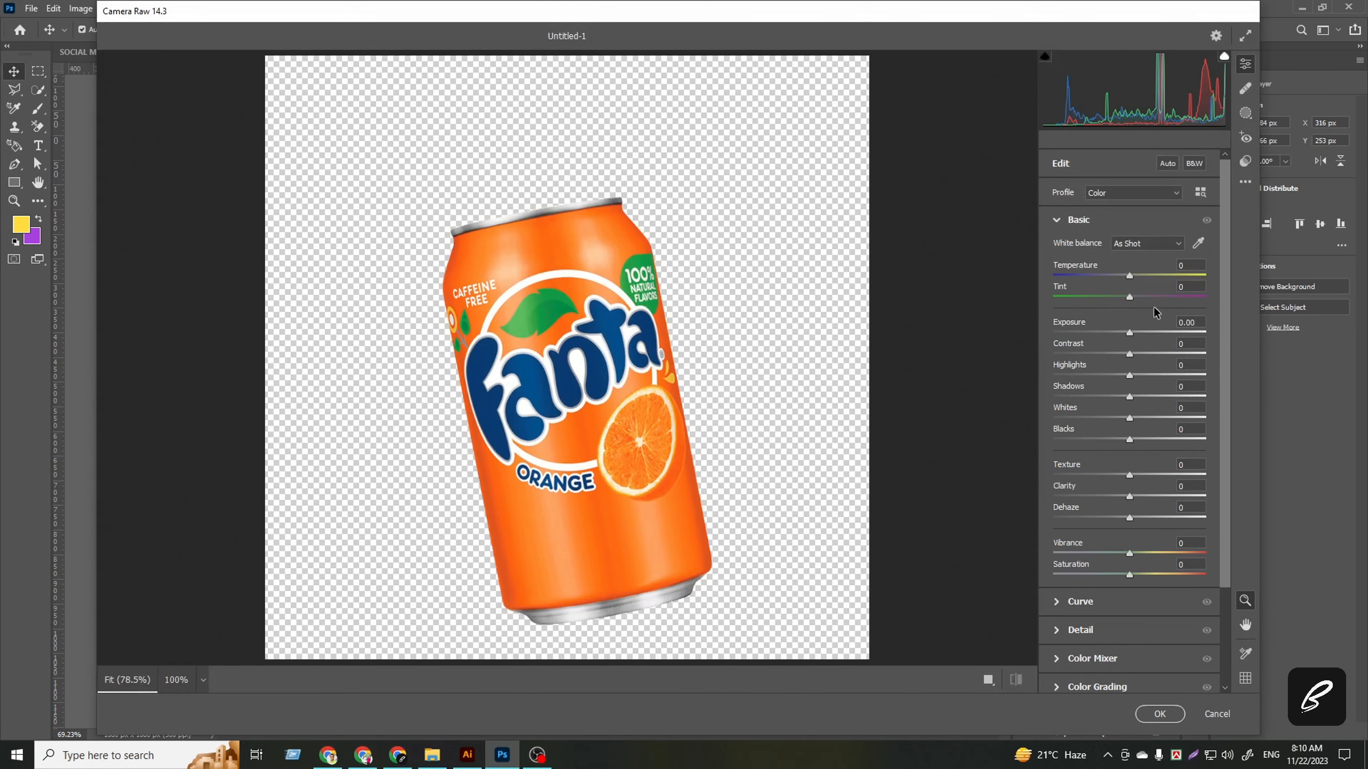
drag(1130, 277, 1168, 278)
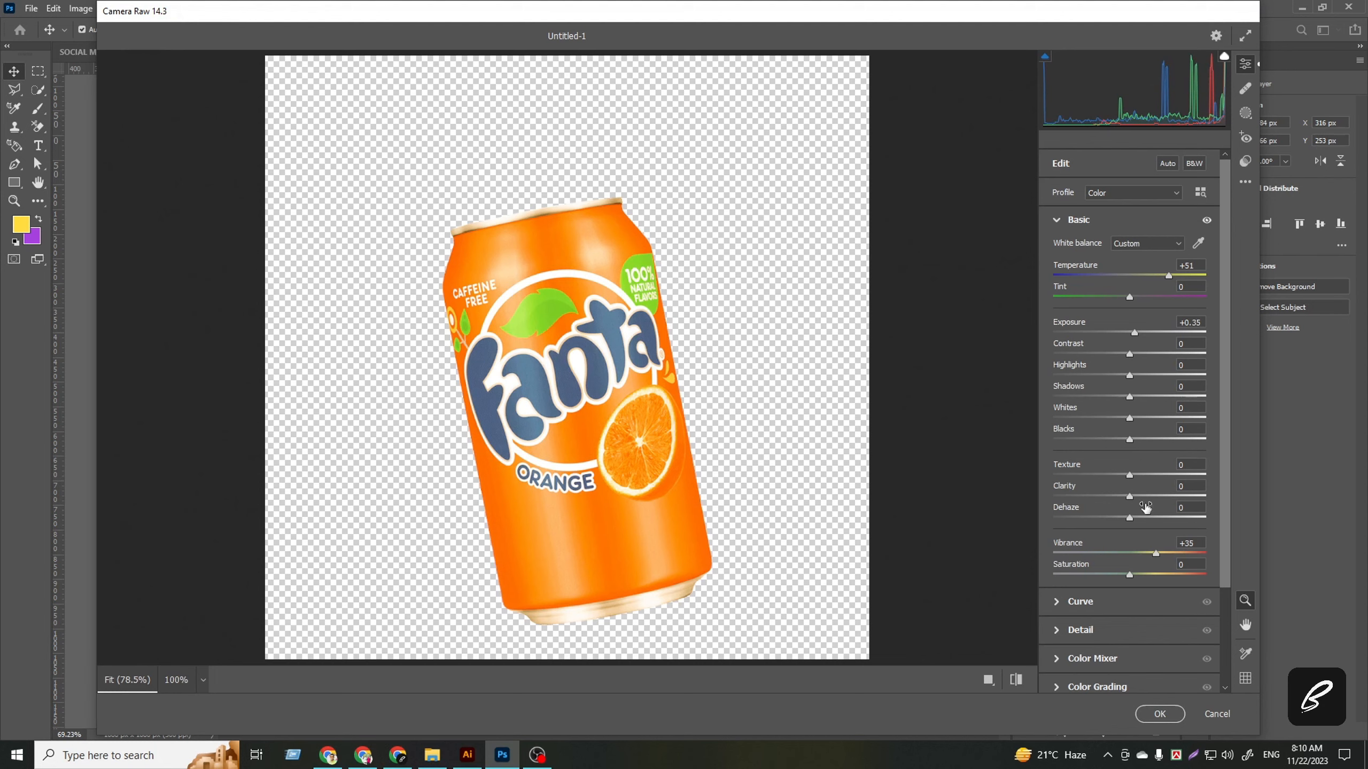
click(1163, 714)
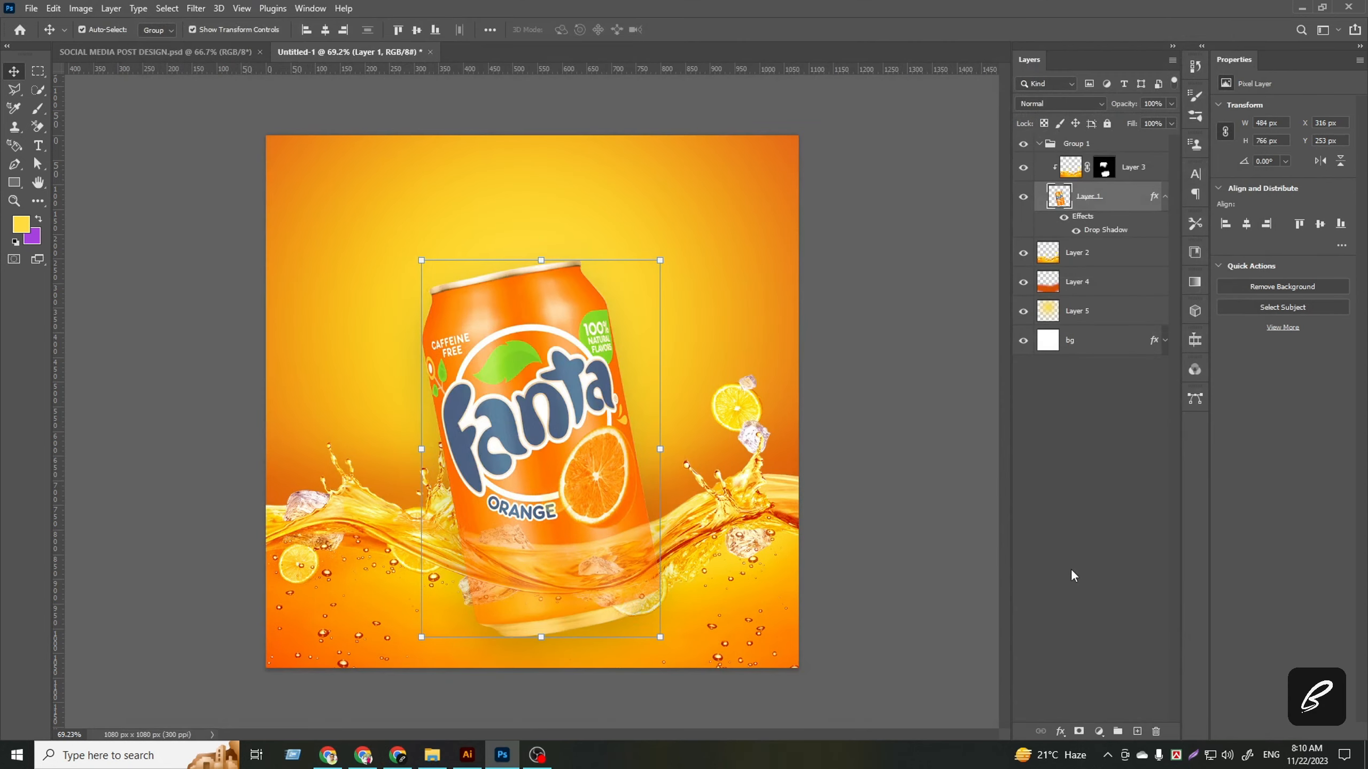
click(1072, 572)
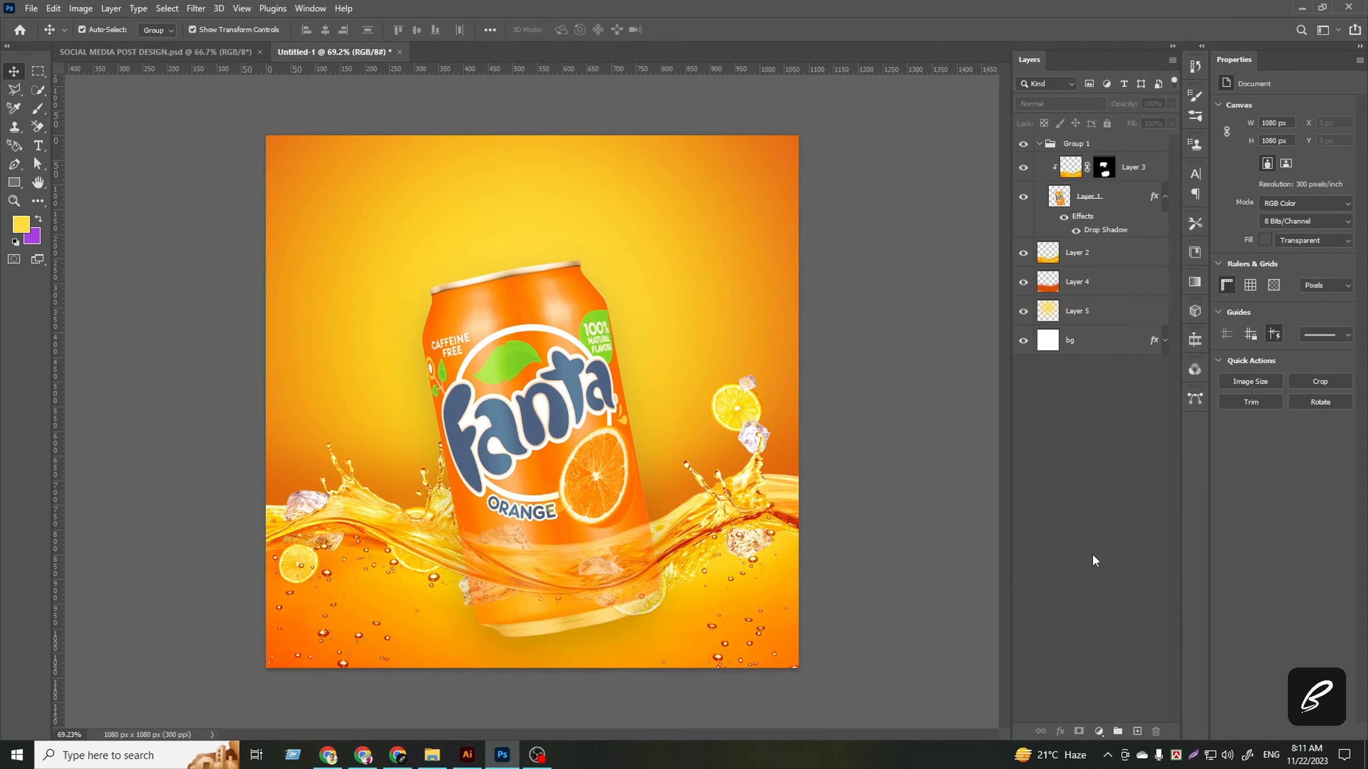
- Set the opacity of the masked splash overlay on Layer 3 to about 64%
click(1135, 166)
click(1171, 104)
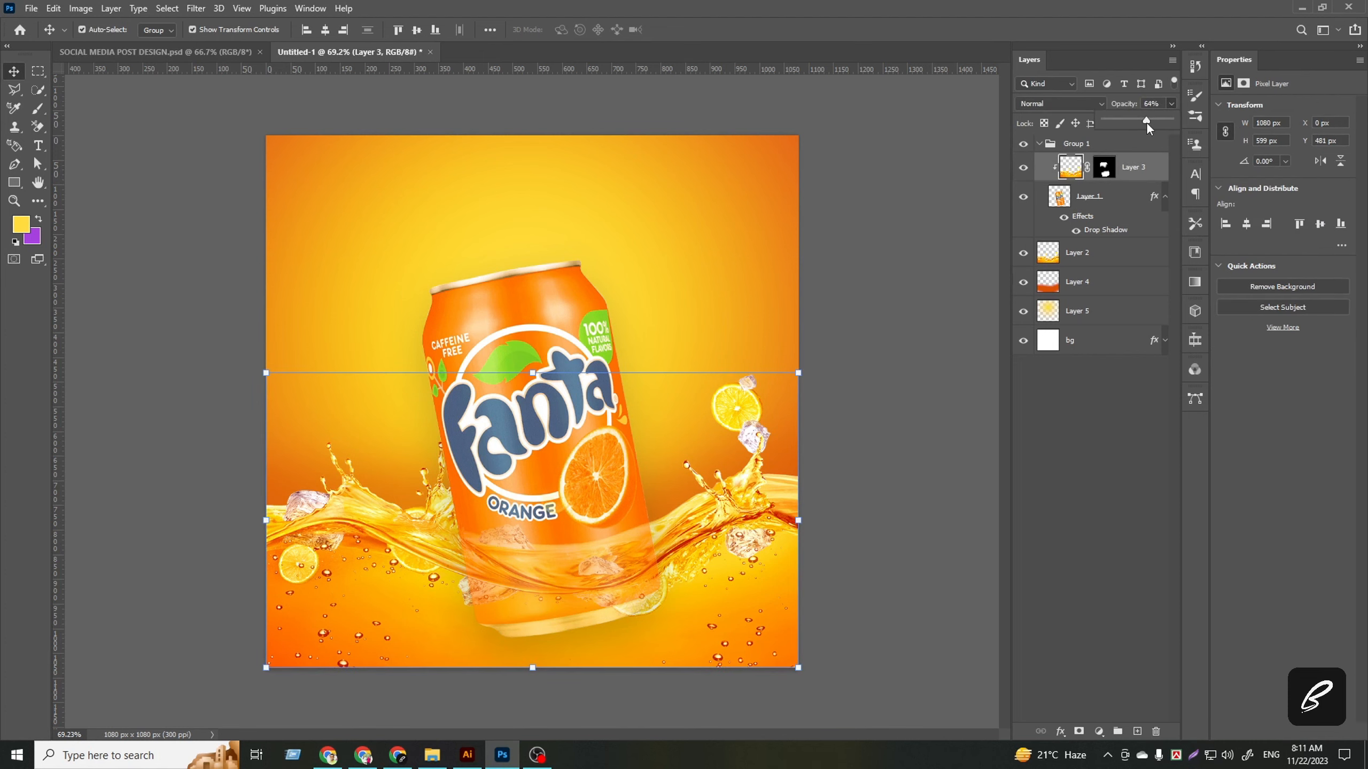
click(1085, 547)
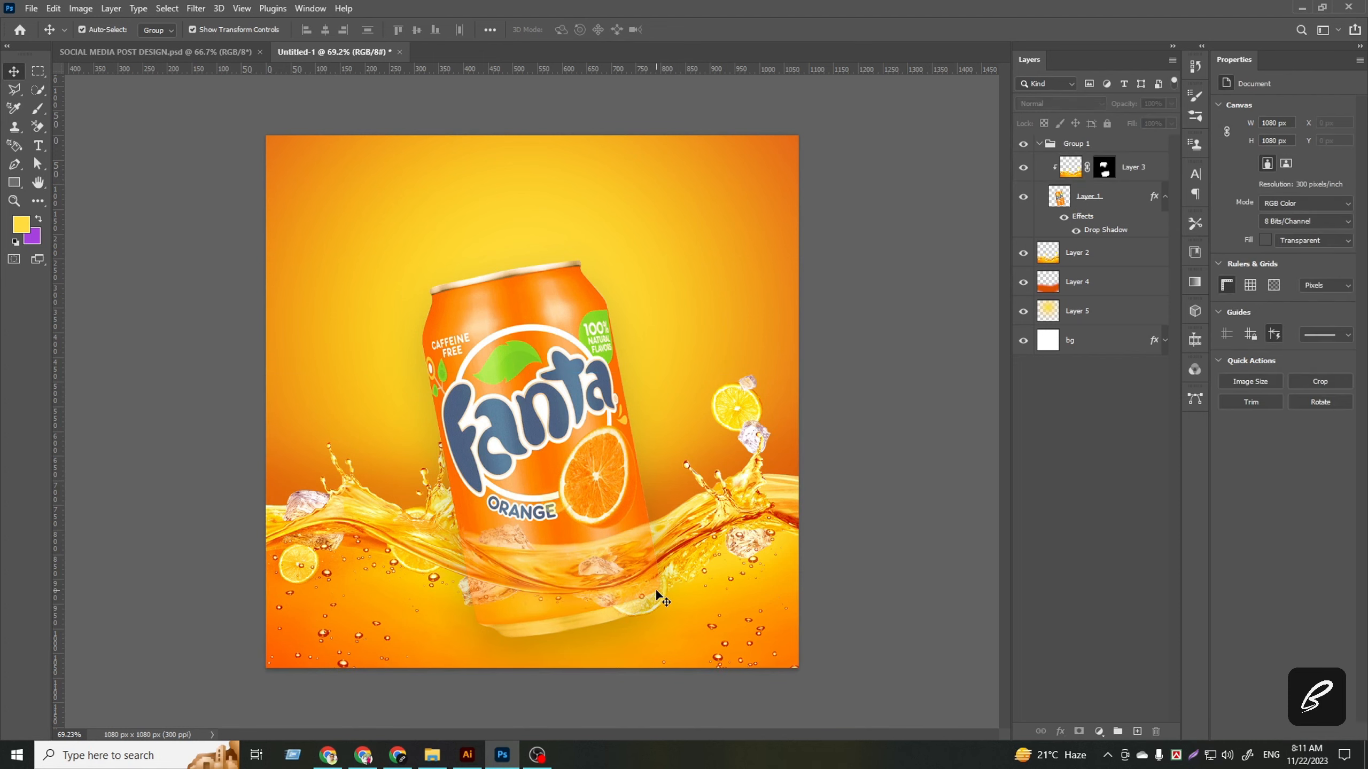